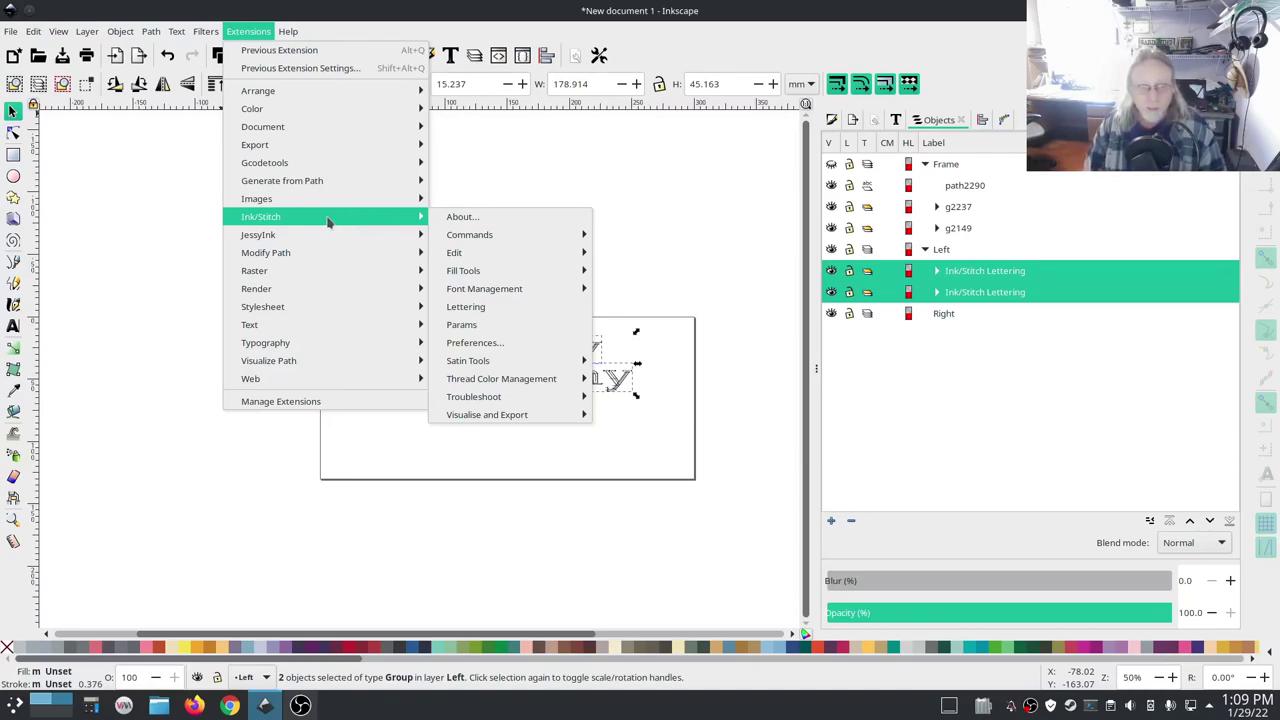
Step: Set the satin column zig-zag spacing of both Happy Birthday lettering groups to 0.4 mm in Ink/Stitch Params and apply it
mouse_move(468, 424)
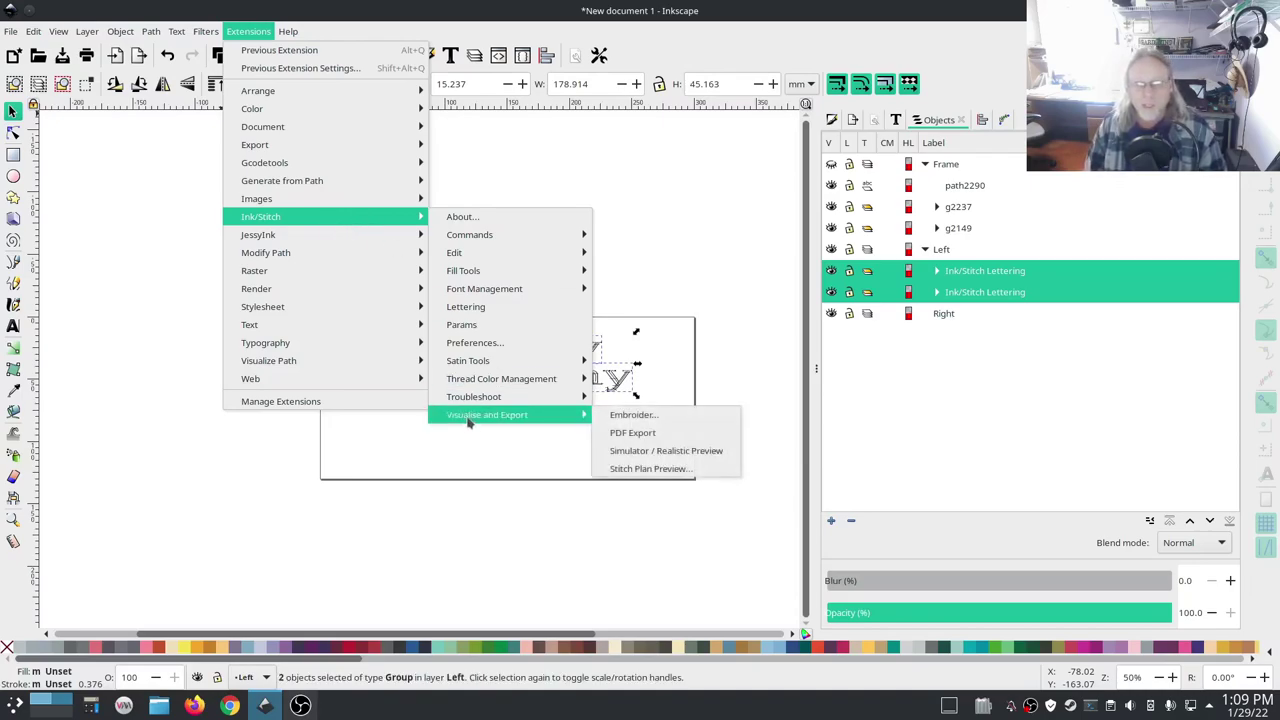
key("Escape")
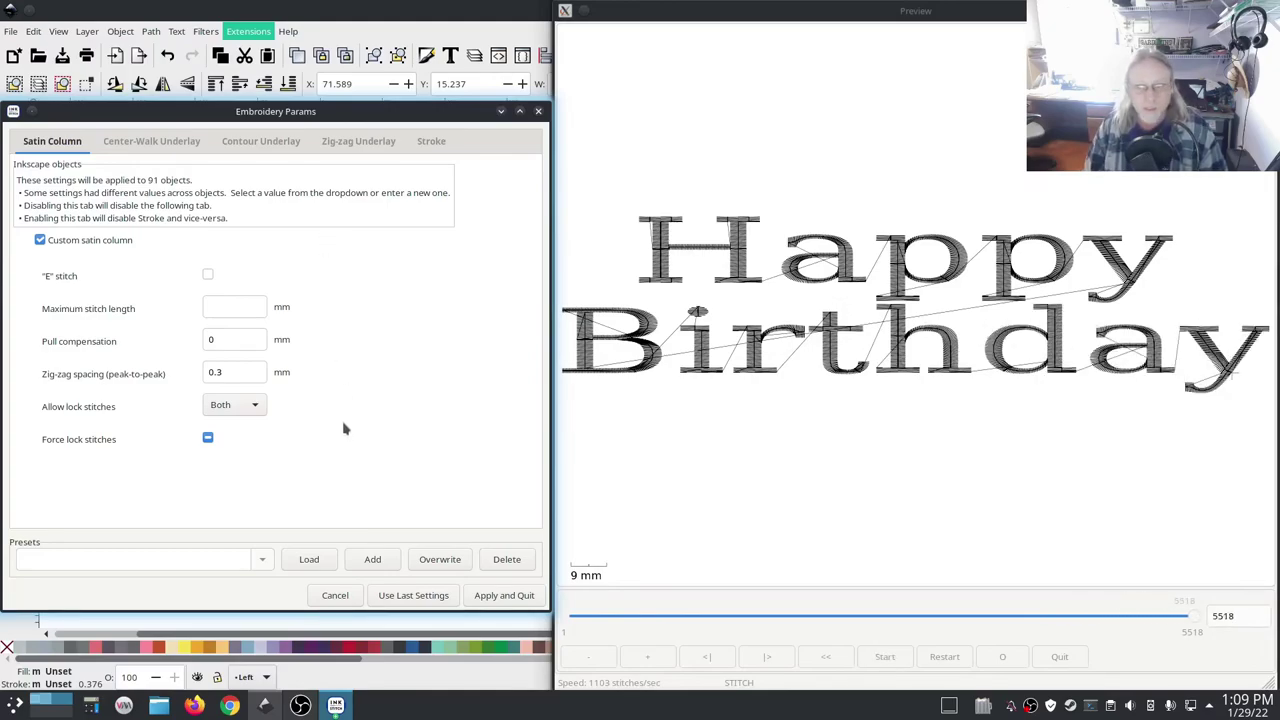
left_click(226, 372)
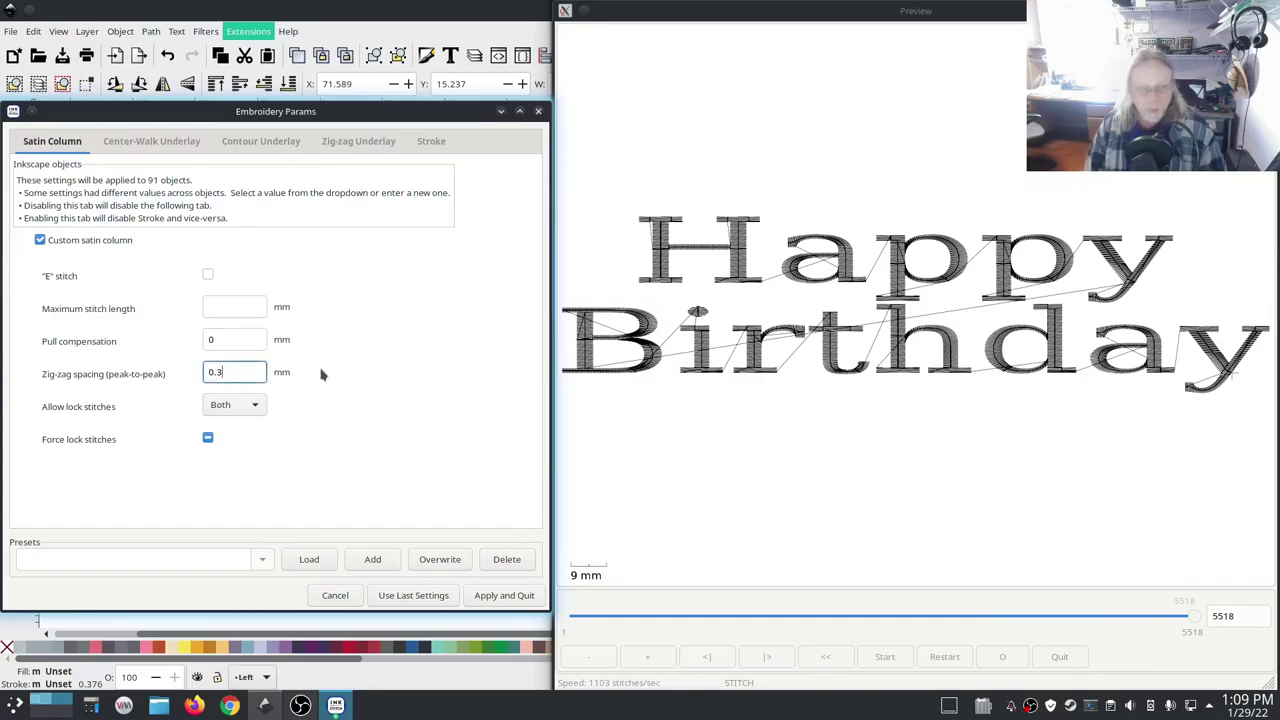
key("BackSpace")
type("6")
type("4")
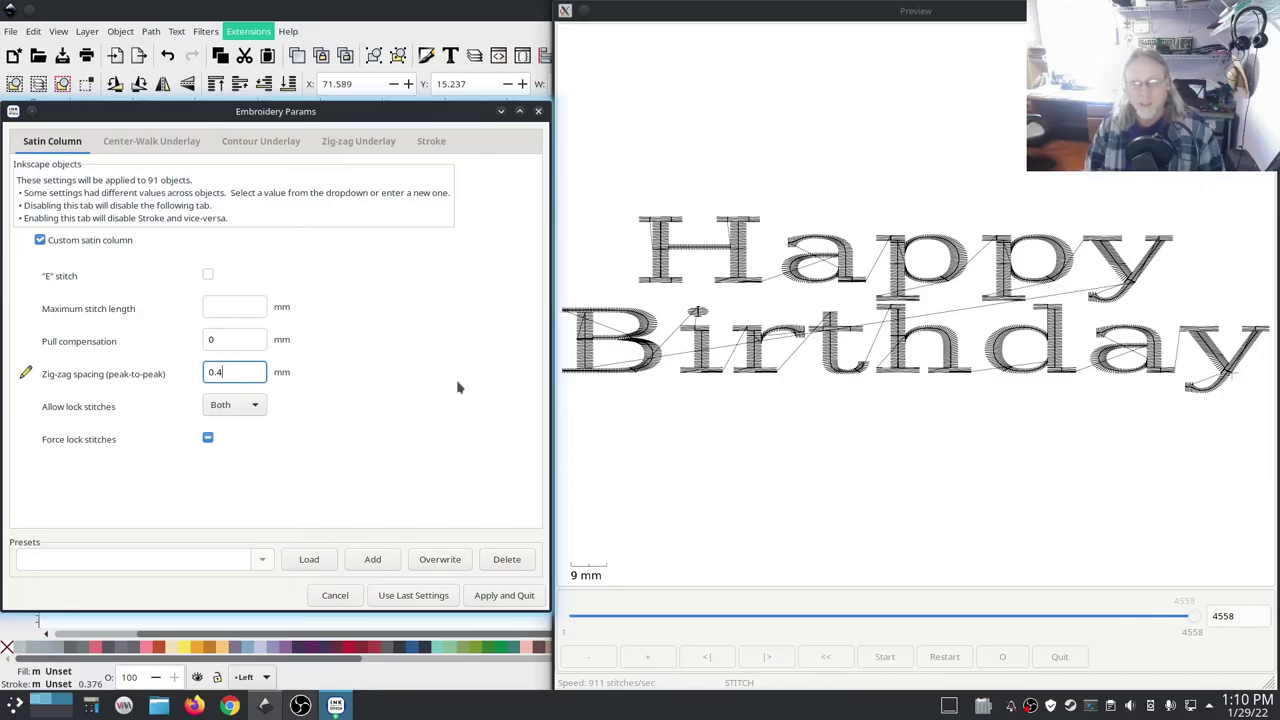
left_click(506, 595)
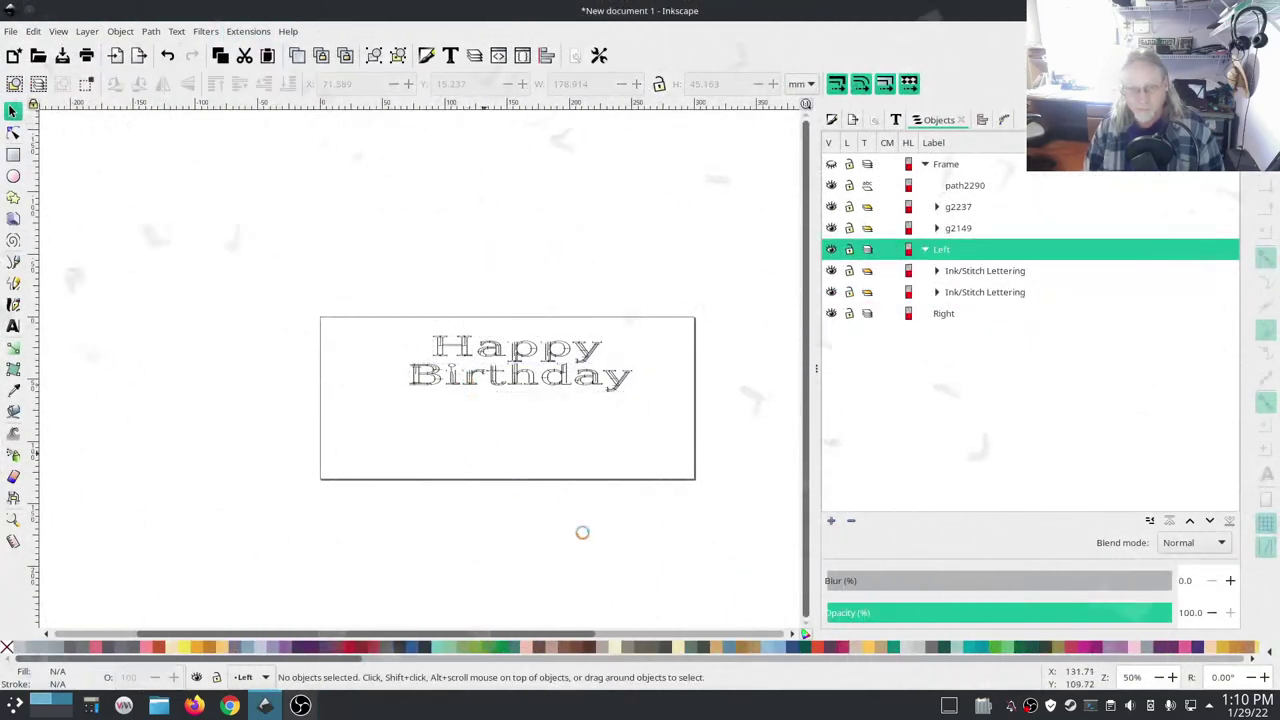
Step: Make the Frame layer visible again around the lettering
left_click(831, 166)
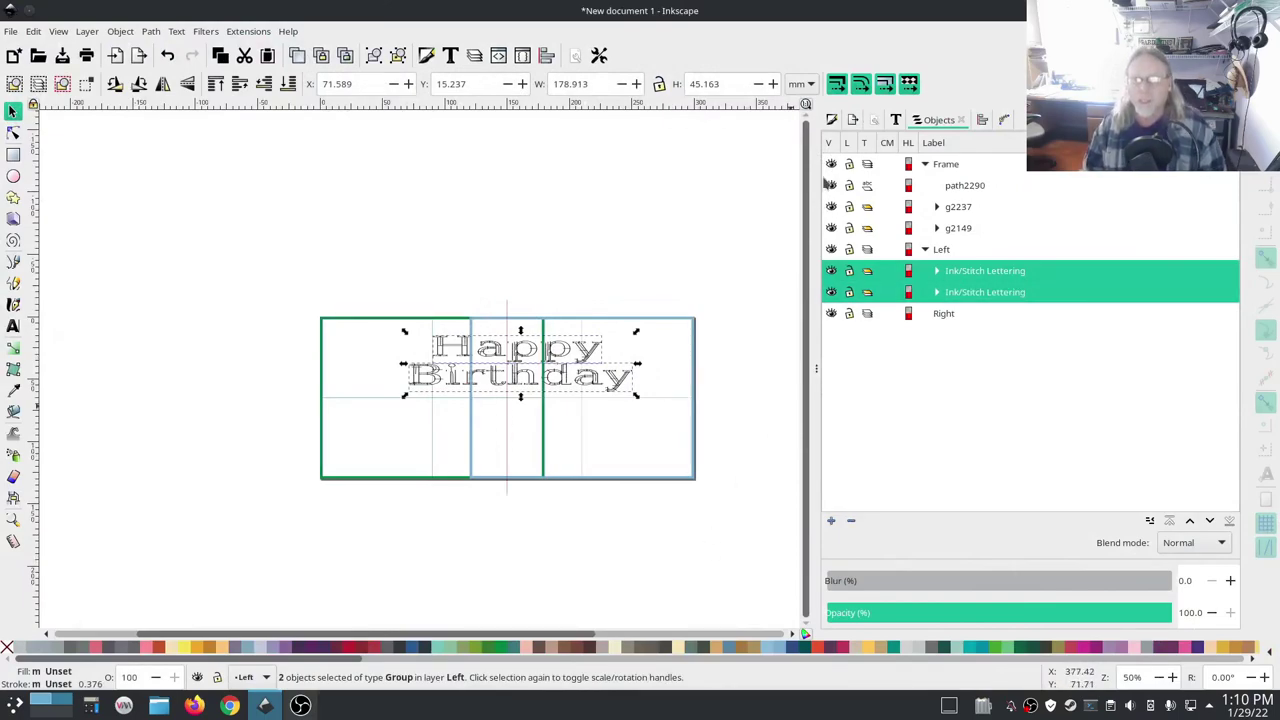
scroll(512, 489, "up", 3)
scroll(512, 489, "down", 1)
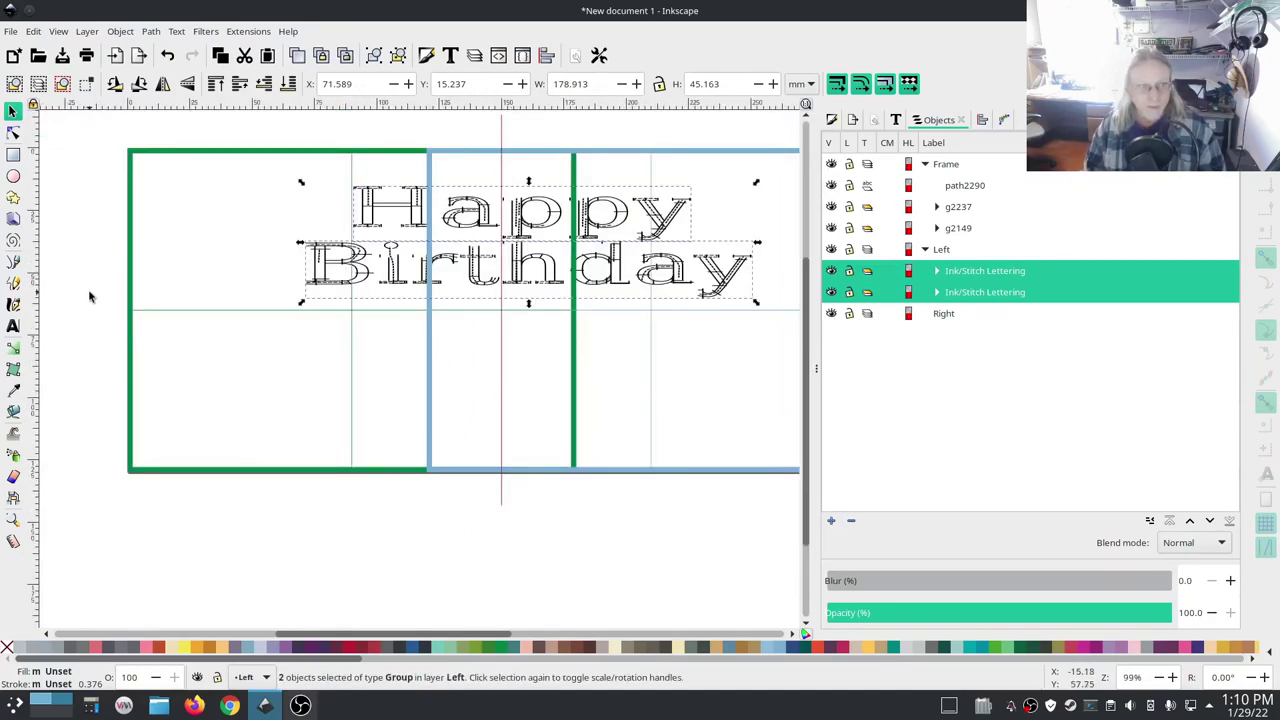
Step: Draw an upright ellipse with radii of about 10.7 by 13.7 mm just before the word Birthday as a balloon
left_click(13, 262)
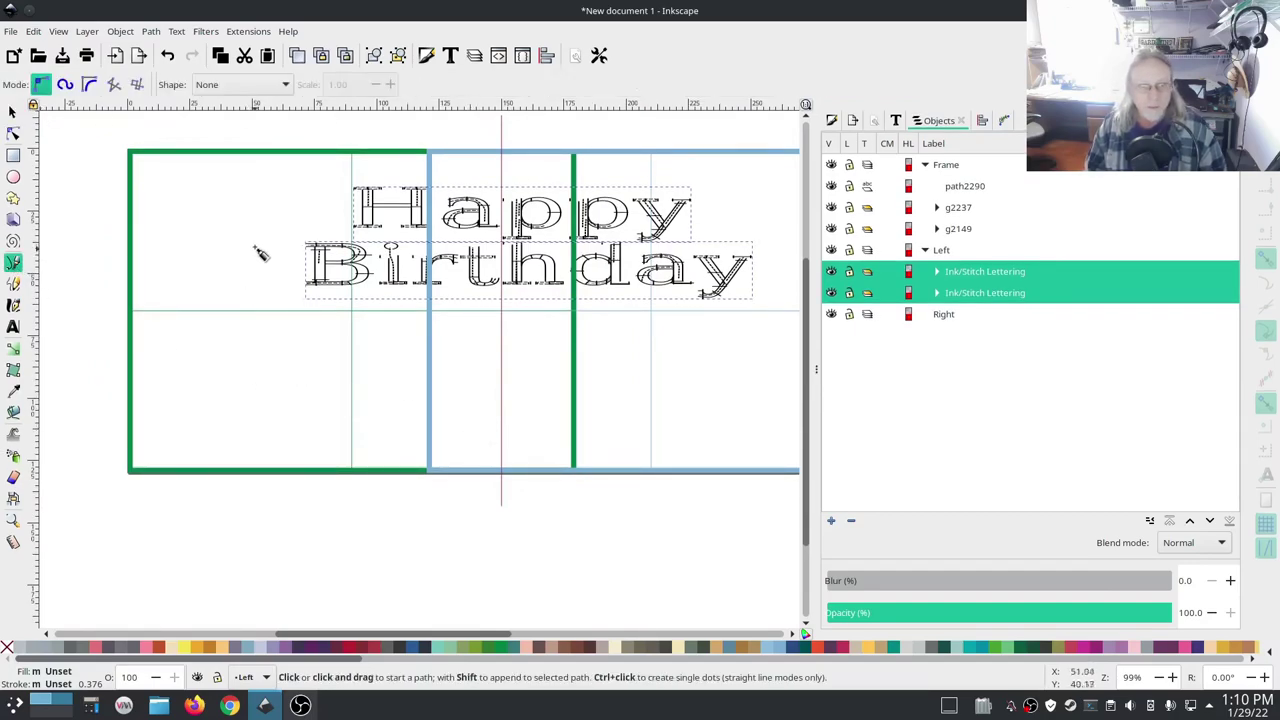
left_click(13, 177)
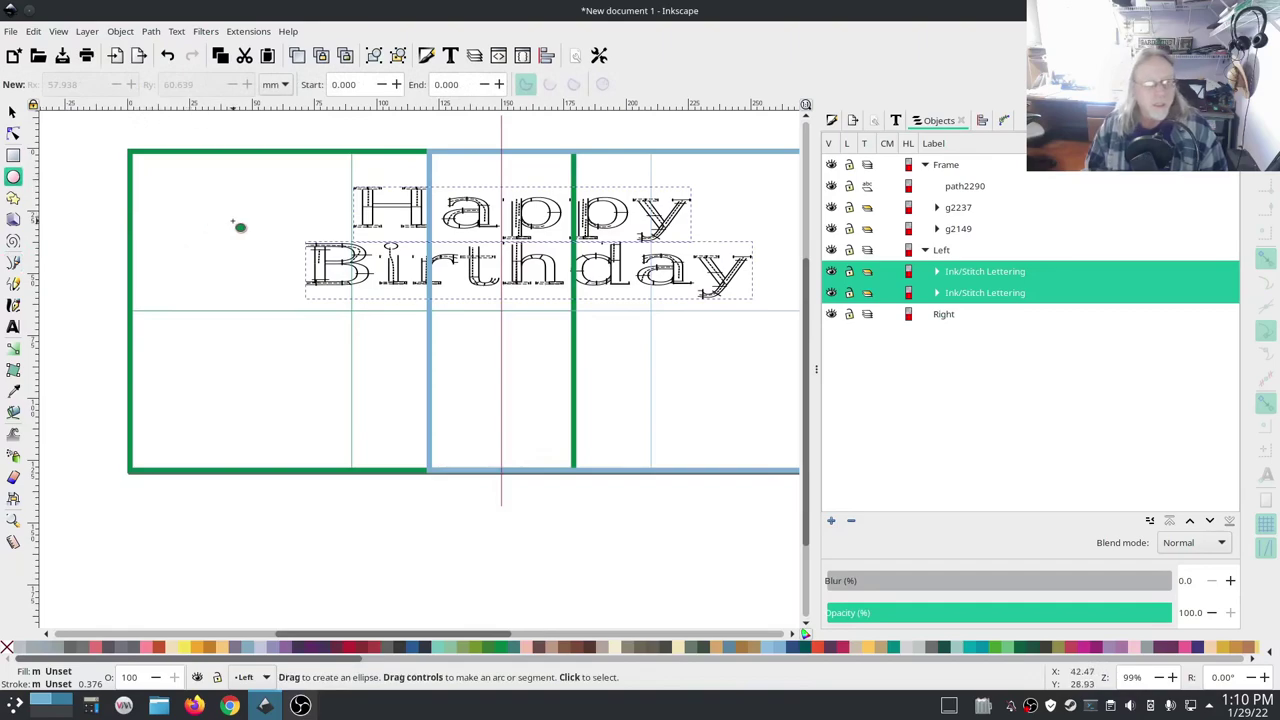
left_click_drag(231, 219, 291, 292)
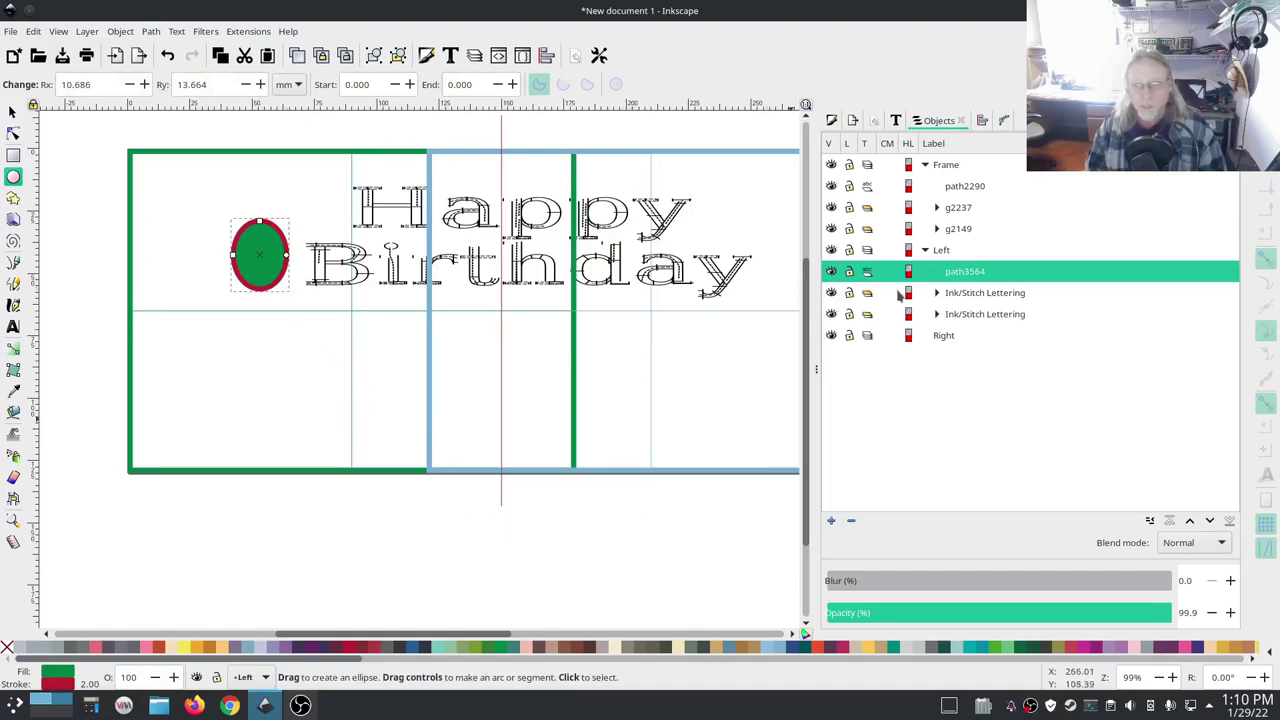
Step: Remove the balloon ellipse's stroke and fill it with light blue
left_click(8, 650, "shift")
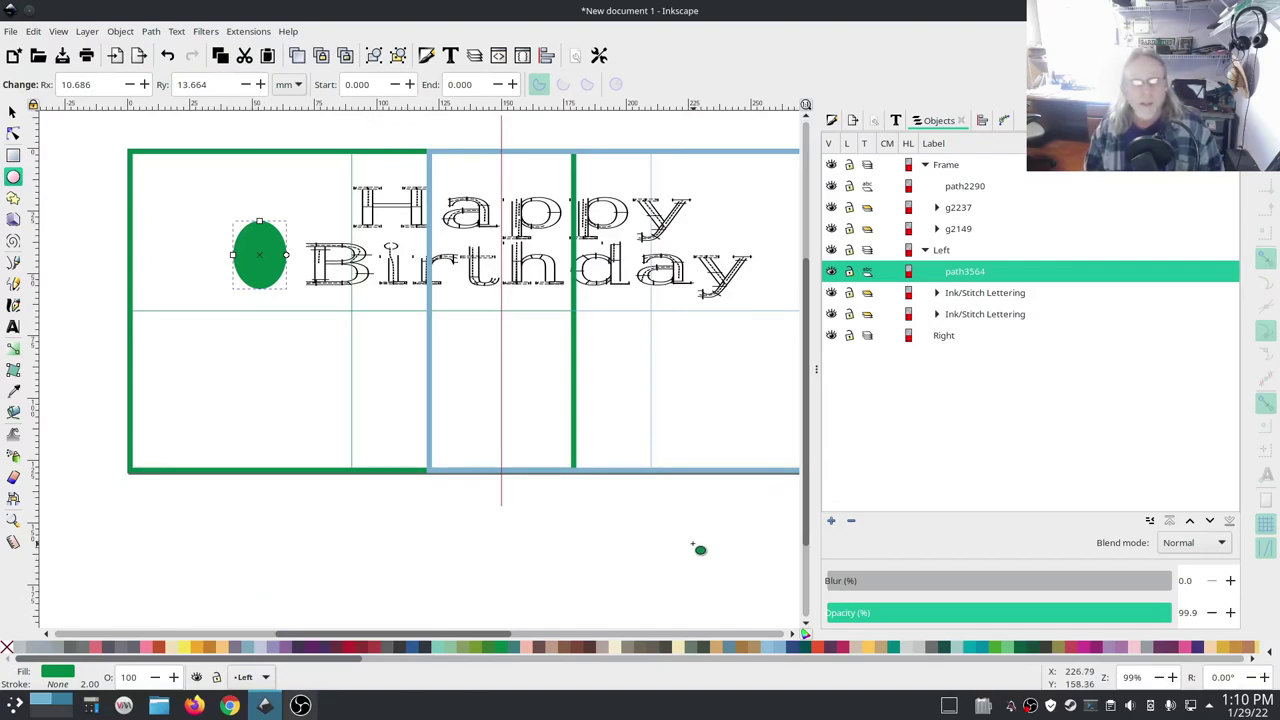
left_click(765, 652, "shift")
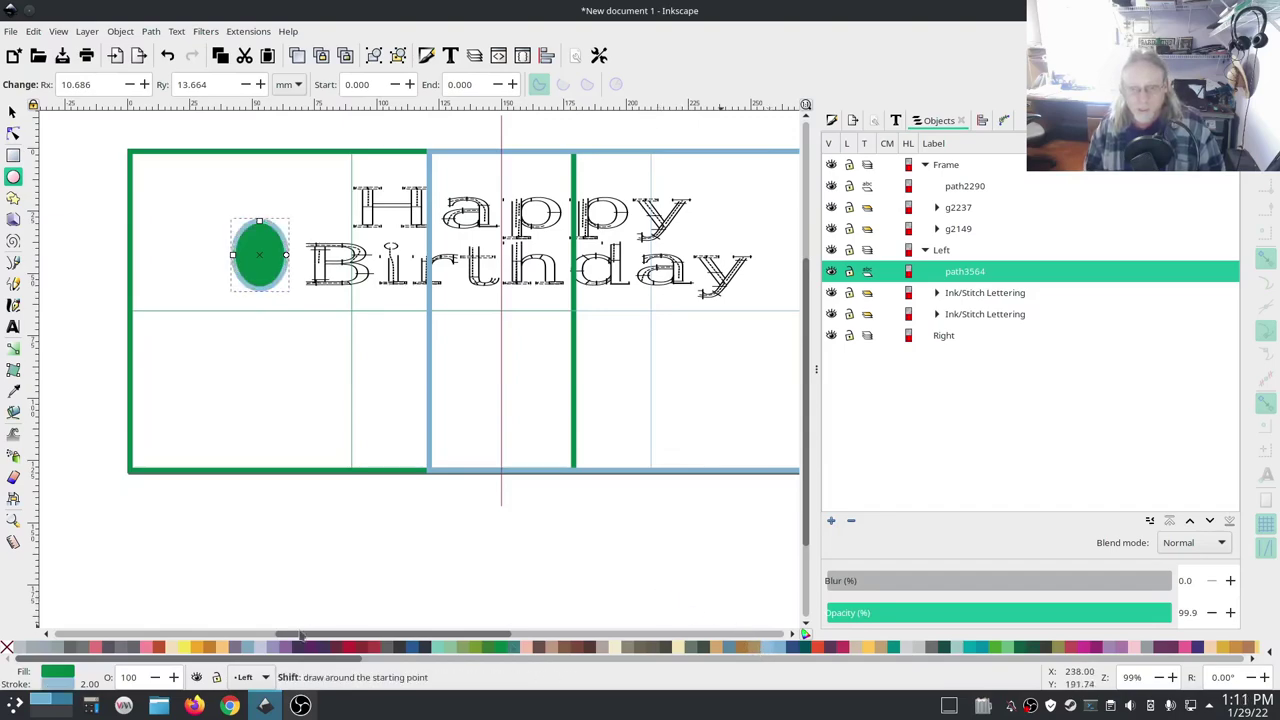
left_click(6, 646, "shift")
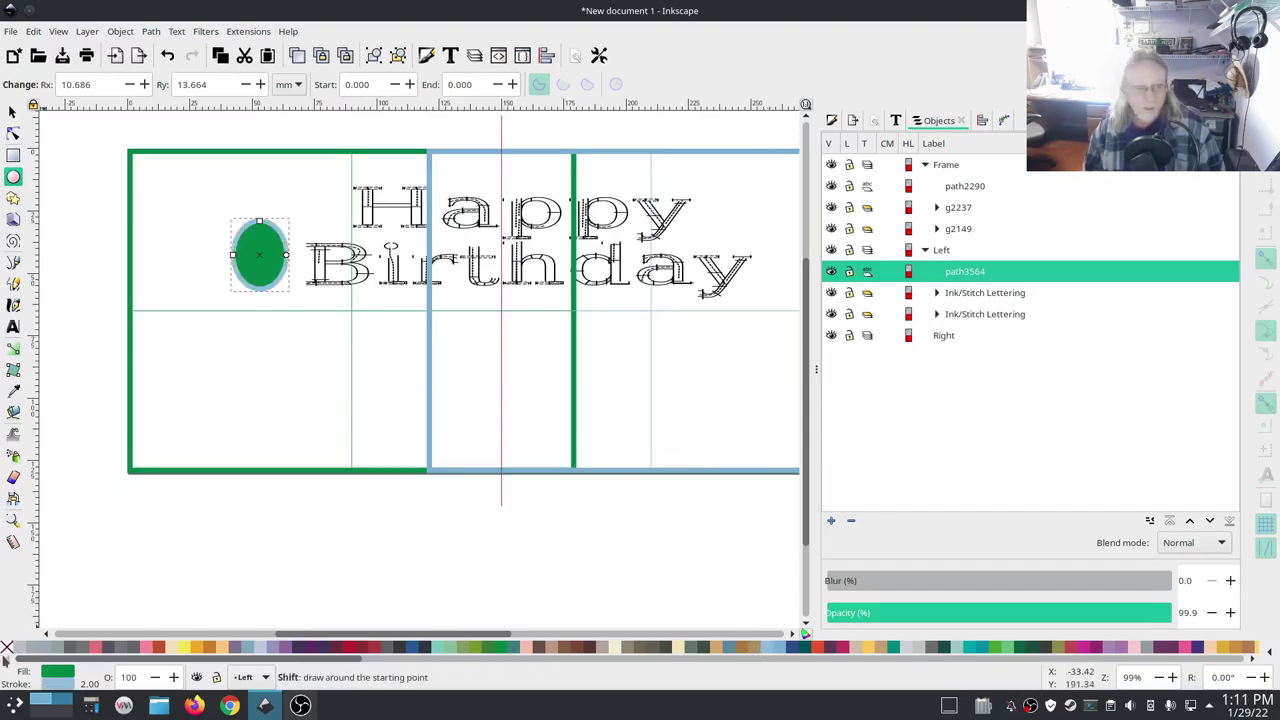
left_click(769, 651)
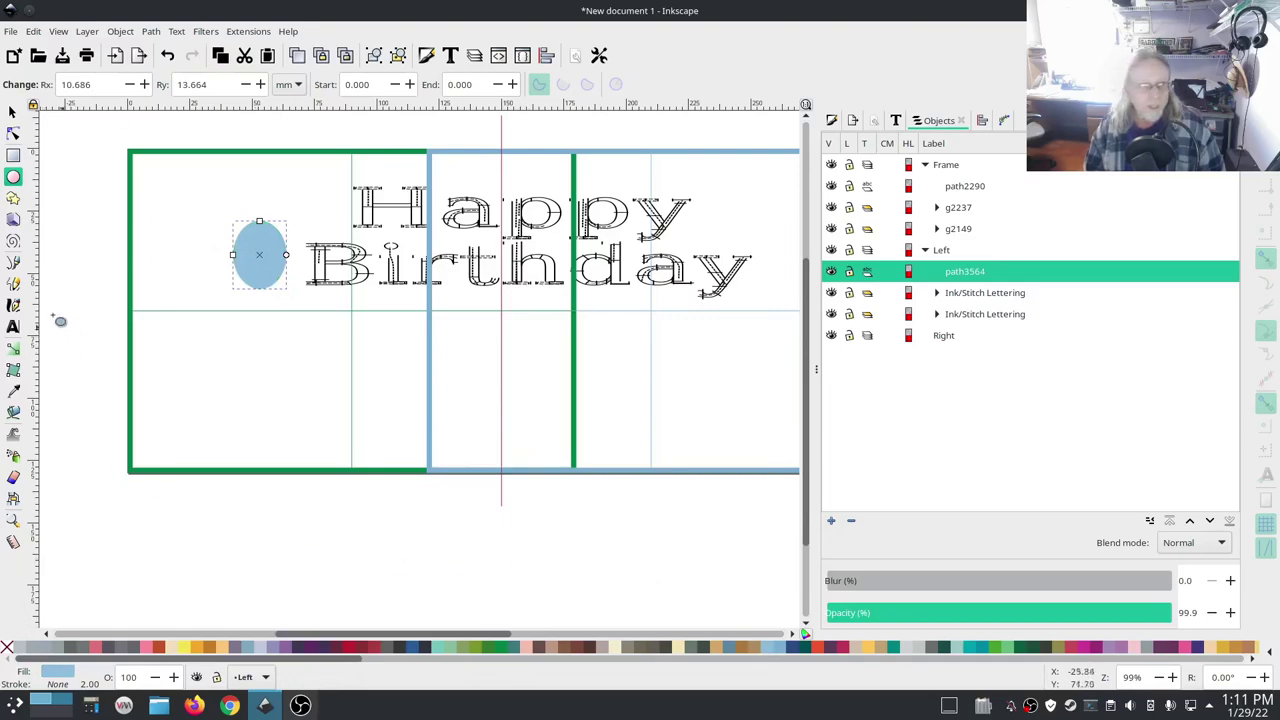
Step: Draw a wavy open Spiro path as the balloon's string, from the ellipse's lowest point down toward the middle of the frame
left_click(13, 262)
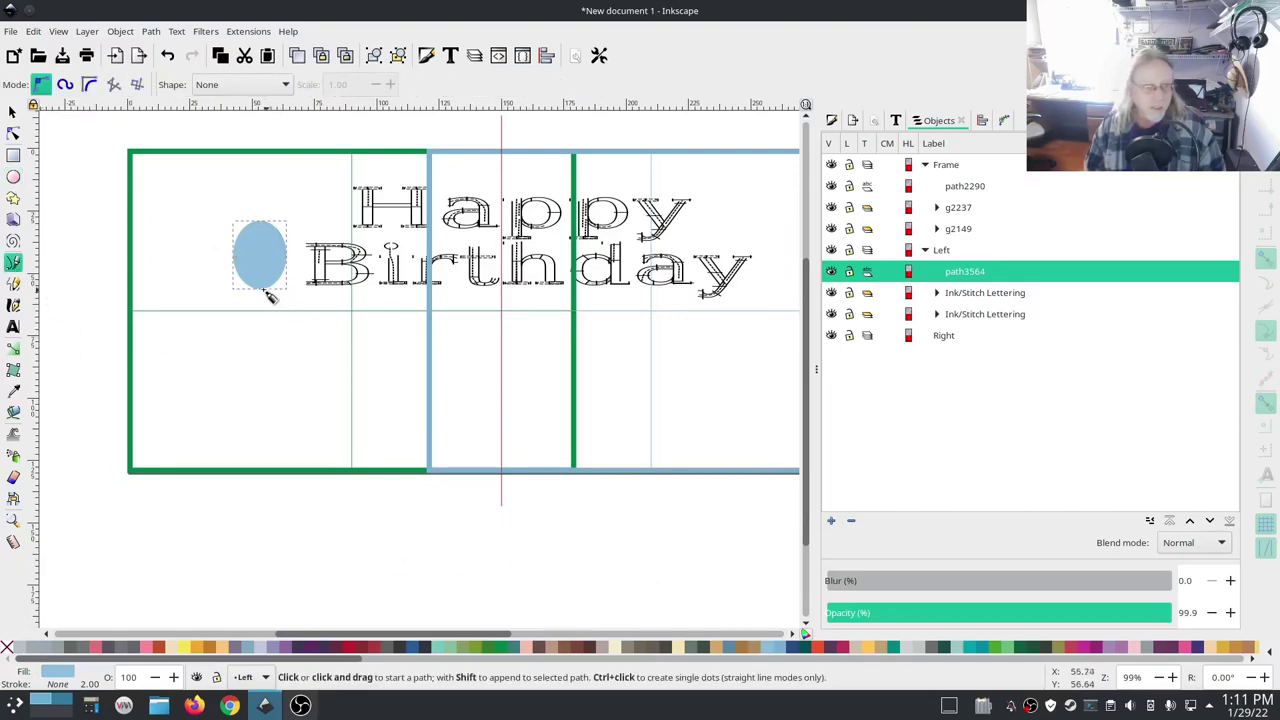
left_click(64, 84)
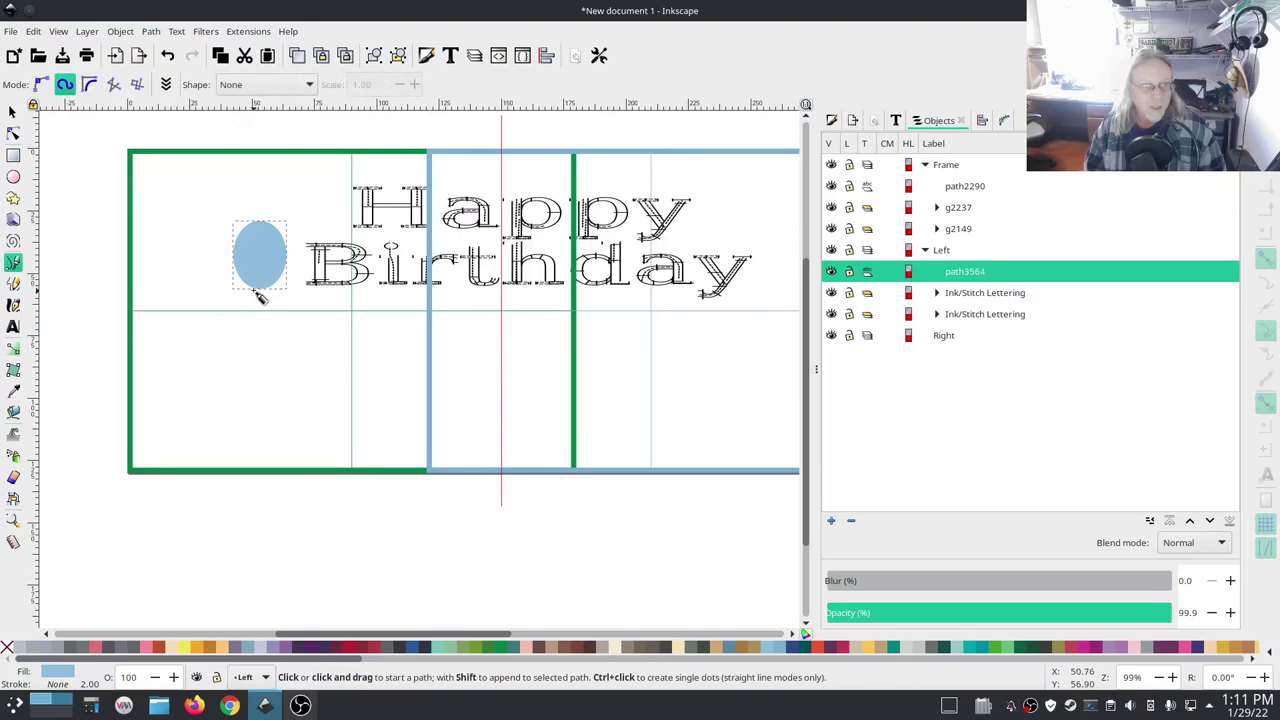
left_click(259, 289)
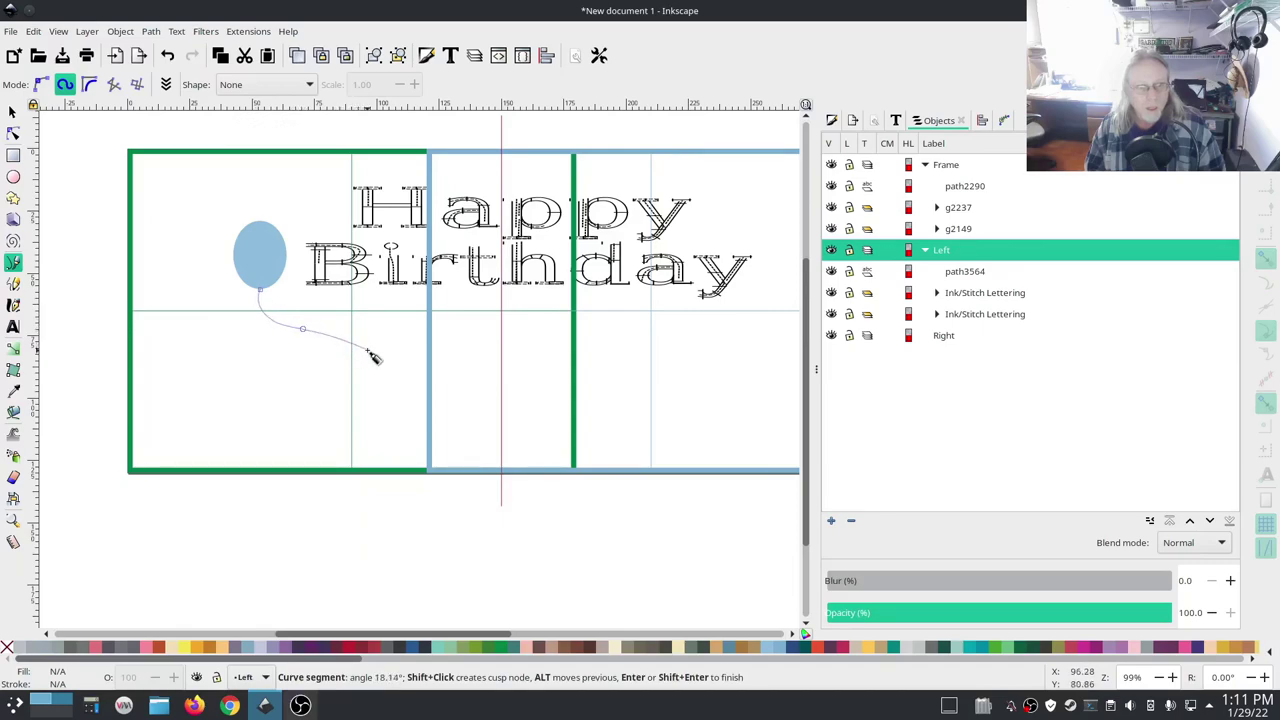
left_click(407, 403)
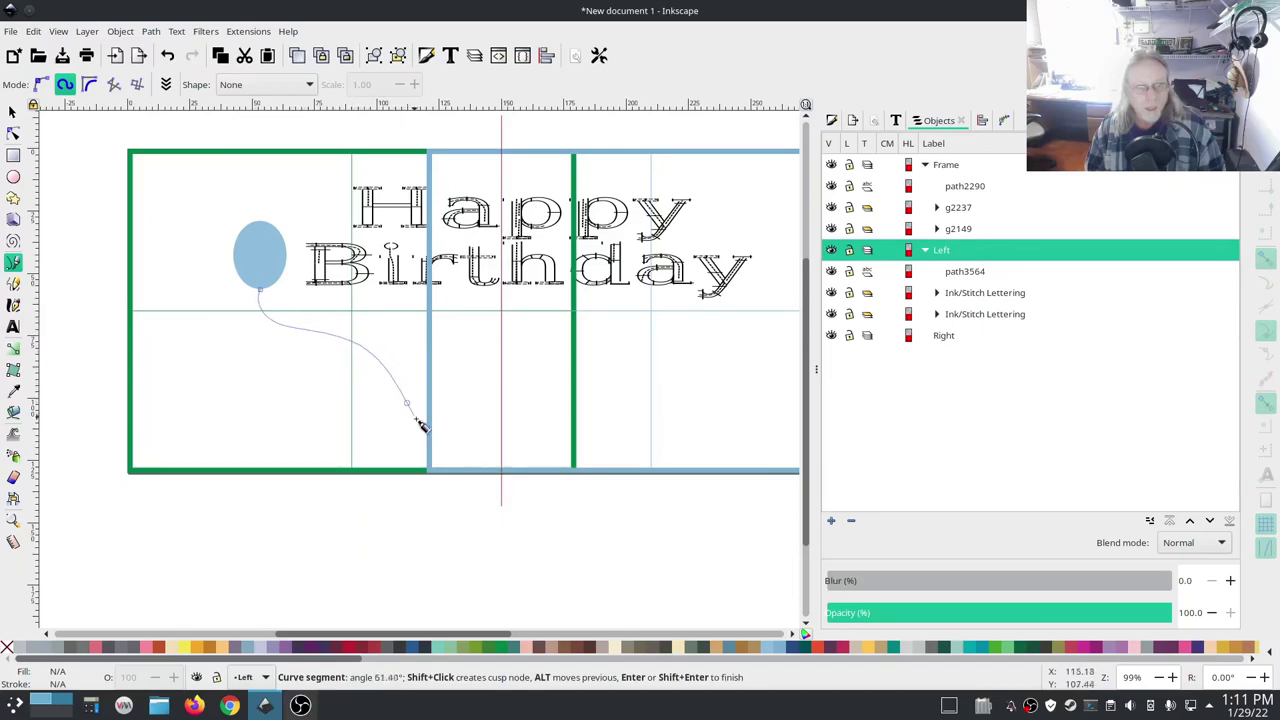
double_click(459, 453)
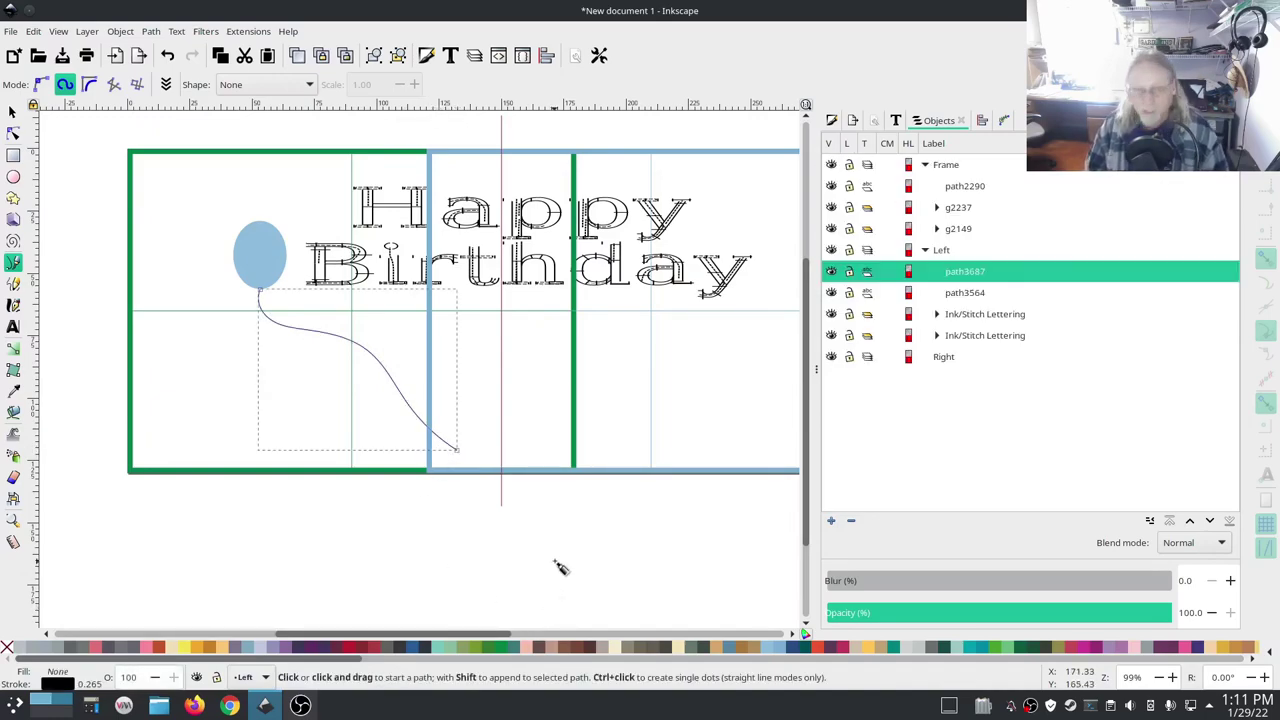
Step: Set the string's stroke width to 0.200 mm and give it a fine dotted dash pattern
left_click(832, 121)
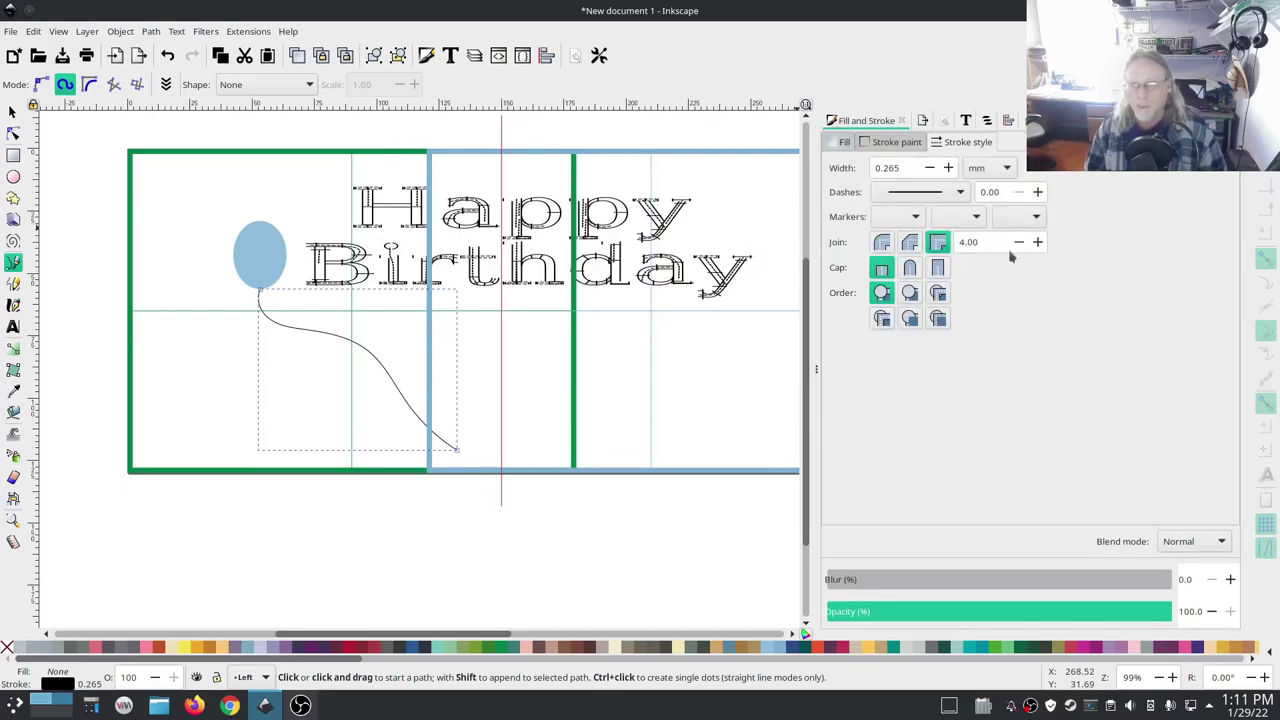
scroll(900, 168, "down", 1)
left_click(961, 193)
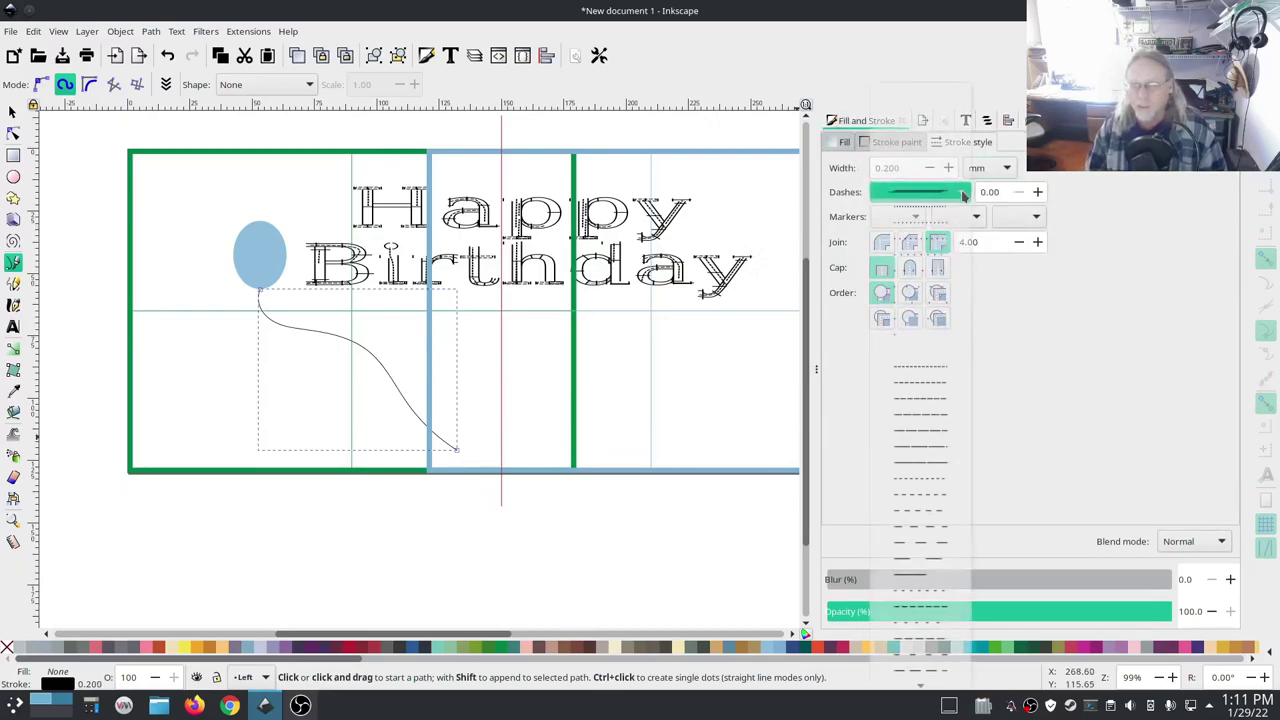
left_click(880, 209)
Step: Set the string's bean stitch number of repeats to 1 in Ink/Stitch Params and apply it
left_click(248, 31)
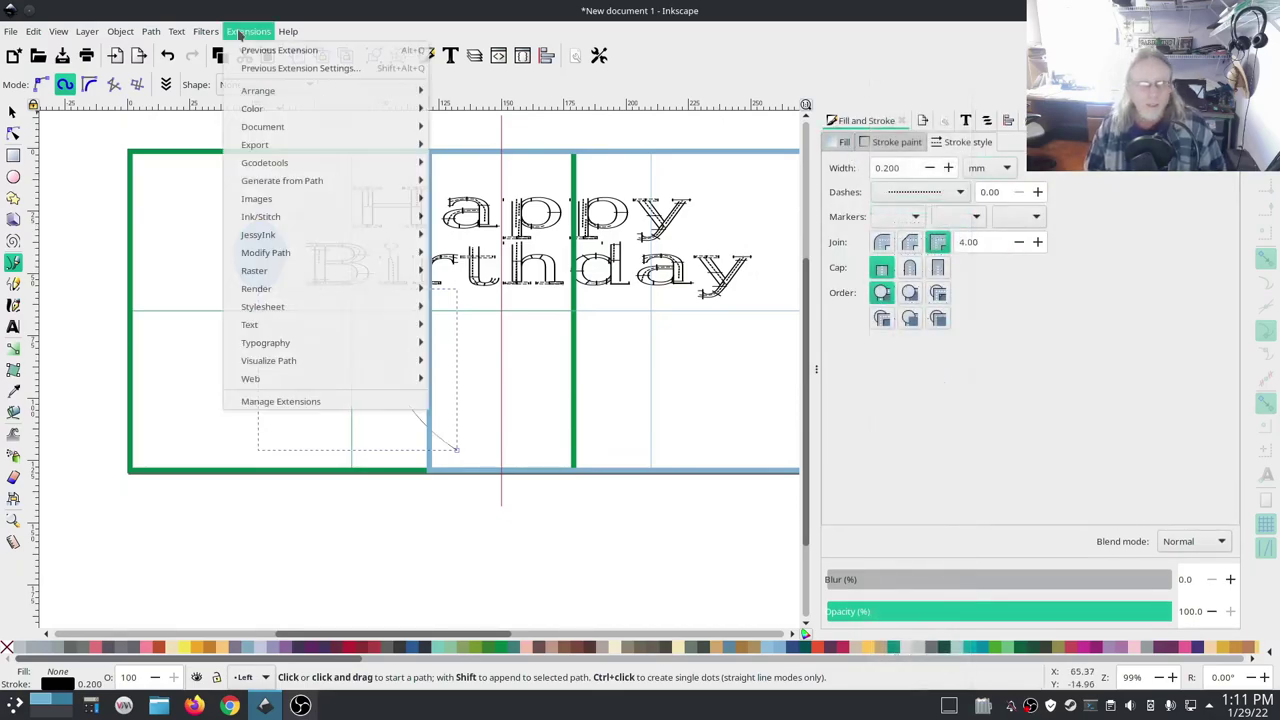
mouse_move(283, 216)
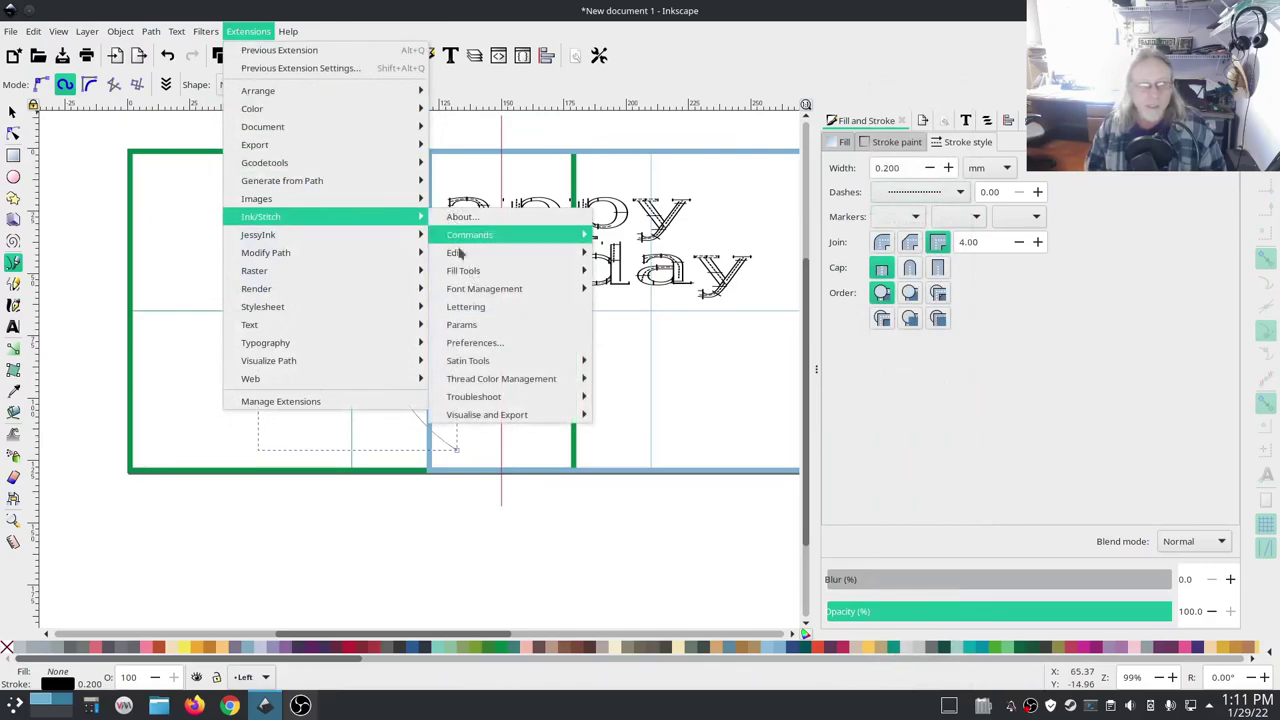
left_click(514, 324)
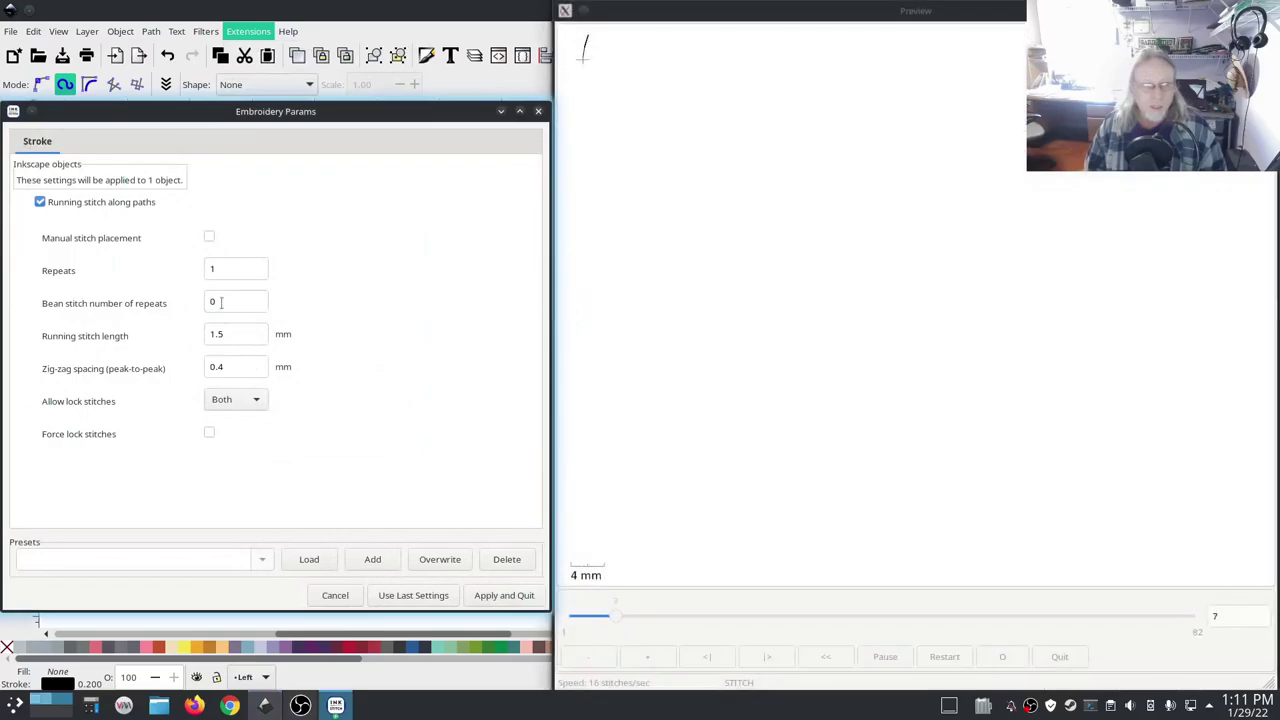
double_click(230, 302)
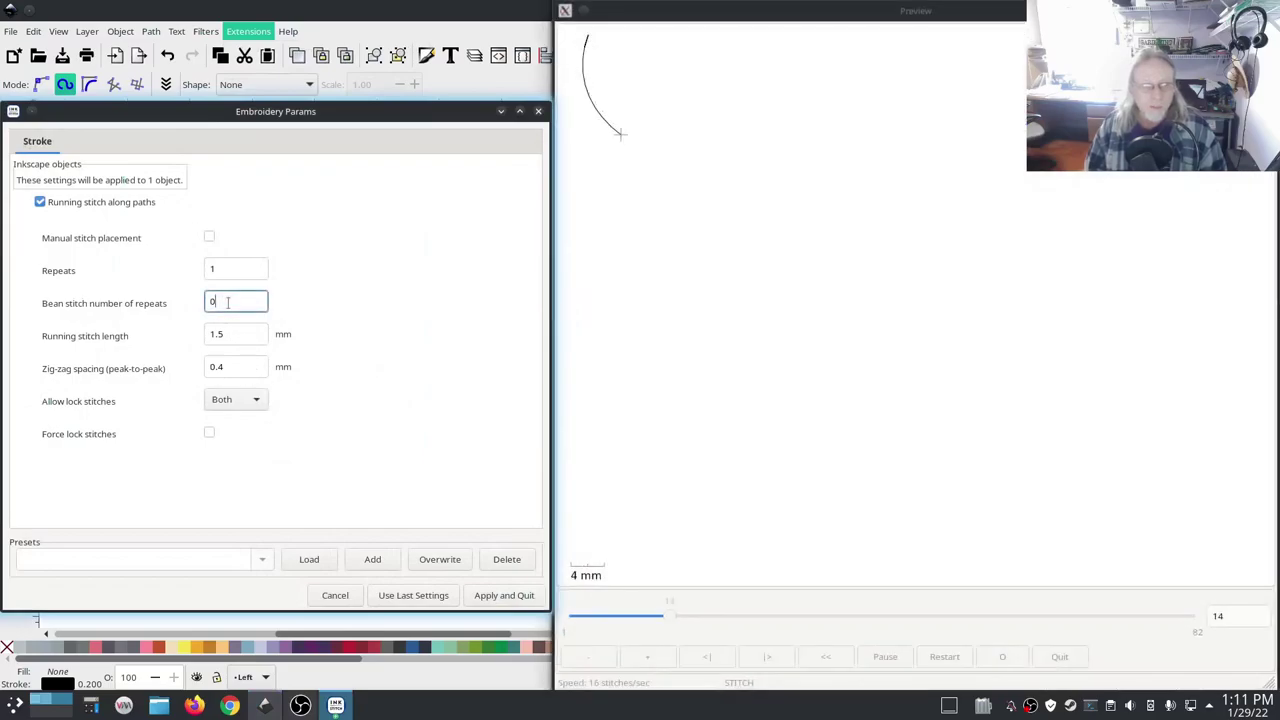
type("1")
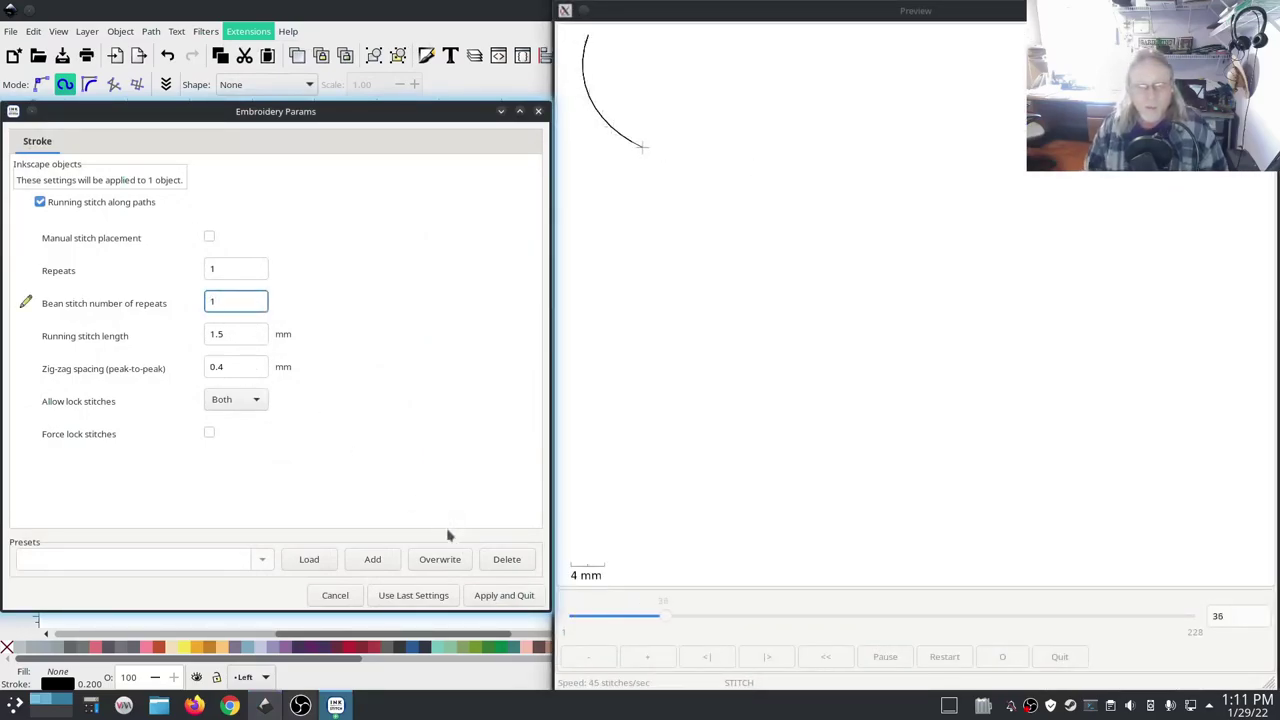
left_click(507, 597)
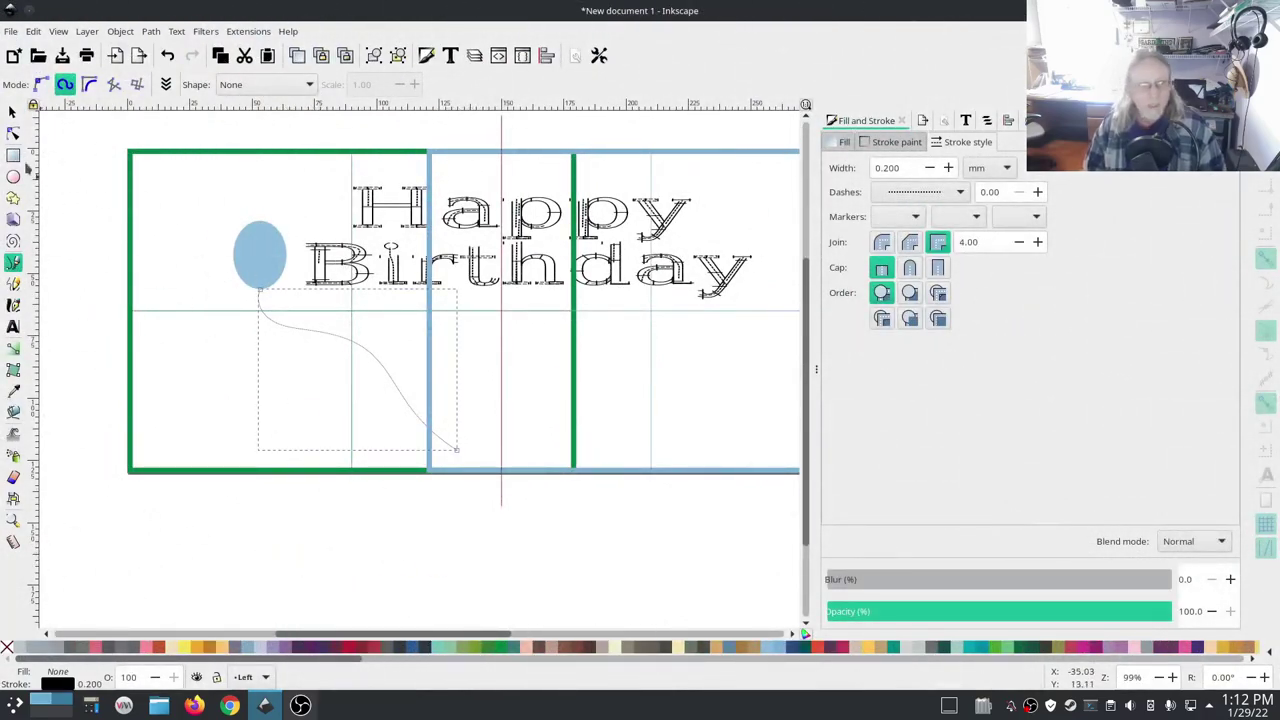
Step: Duplicate the balloon together with its string, place the copy over the end of Birthday and flip it horizontally
key("s")
left_click(257, 257, "shift")
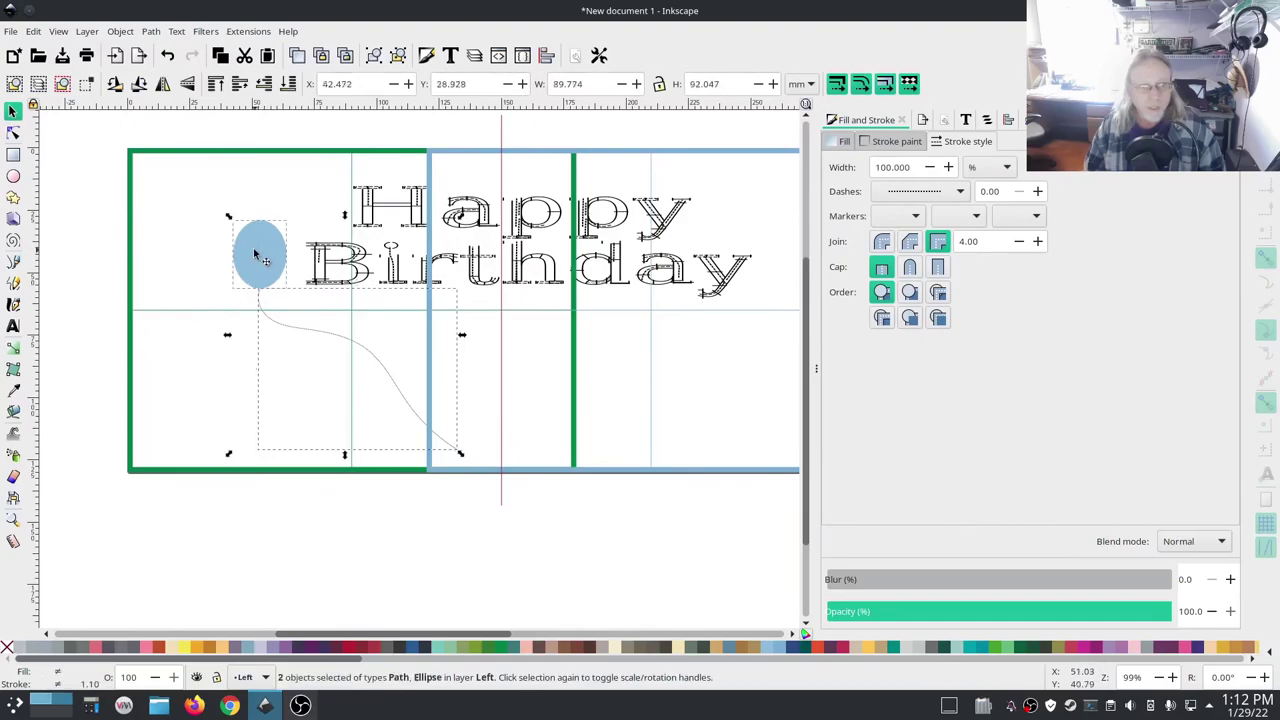
key("ctrl")
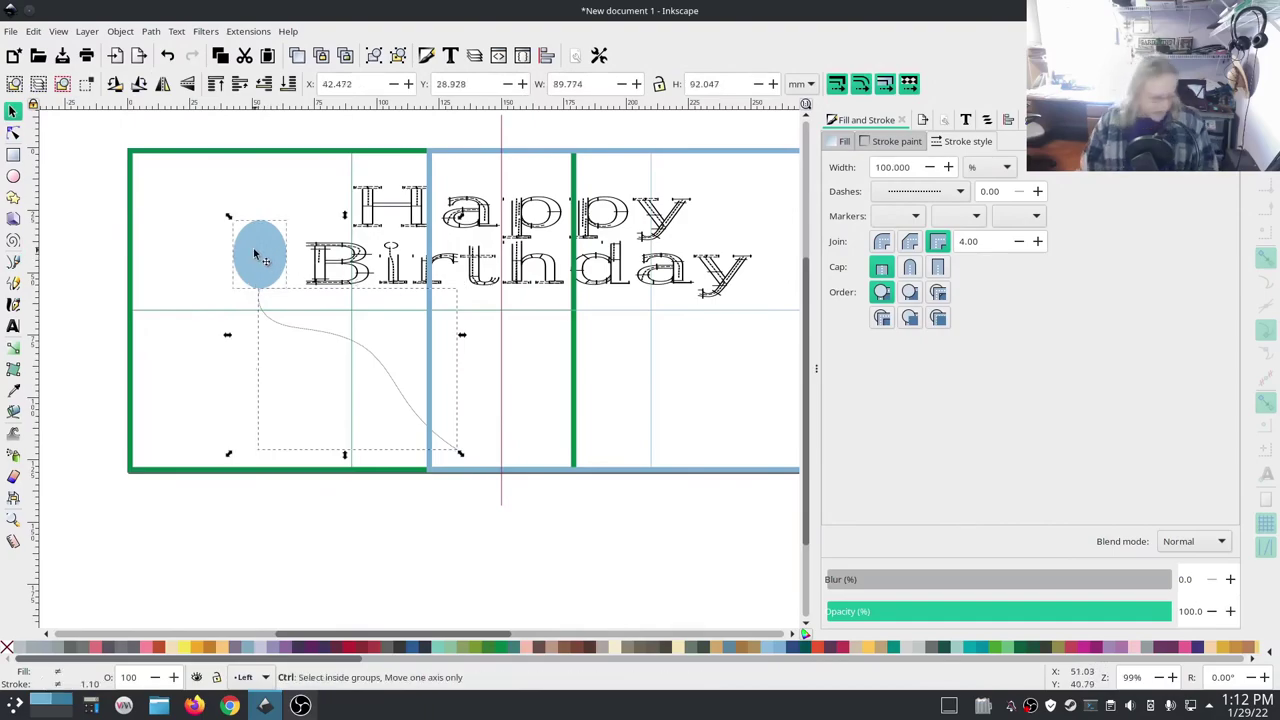
left_click_drag(257, 257, 590, 262)
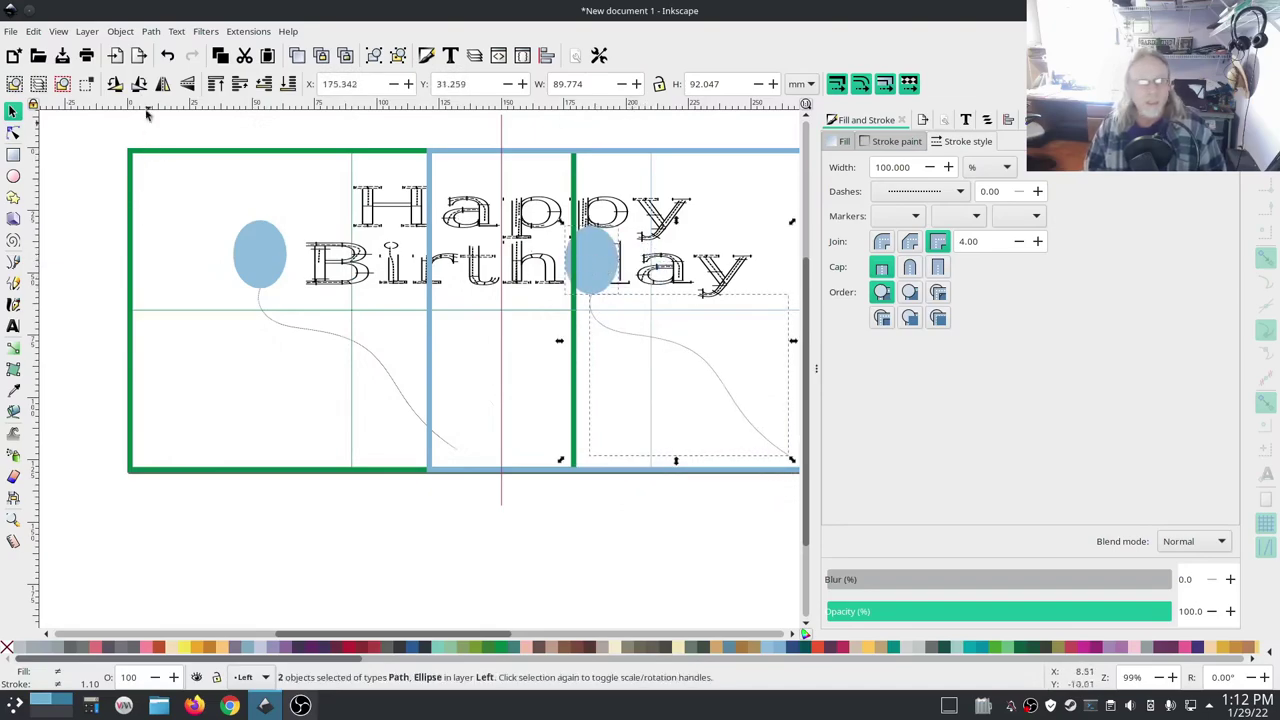
left_click(163, 84)
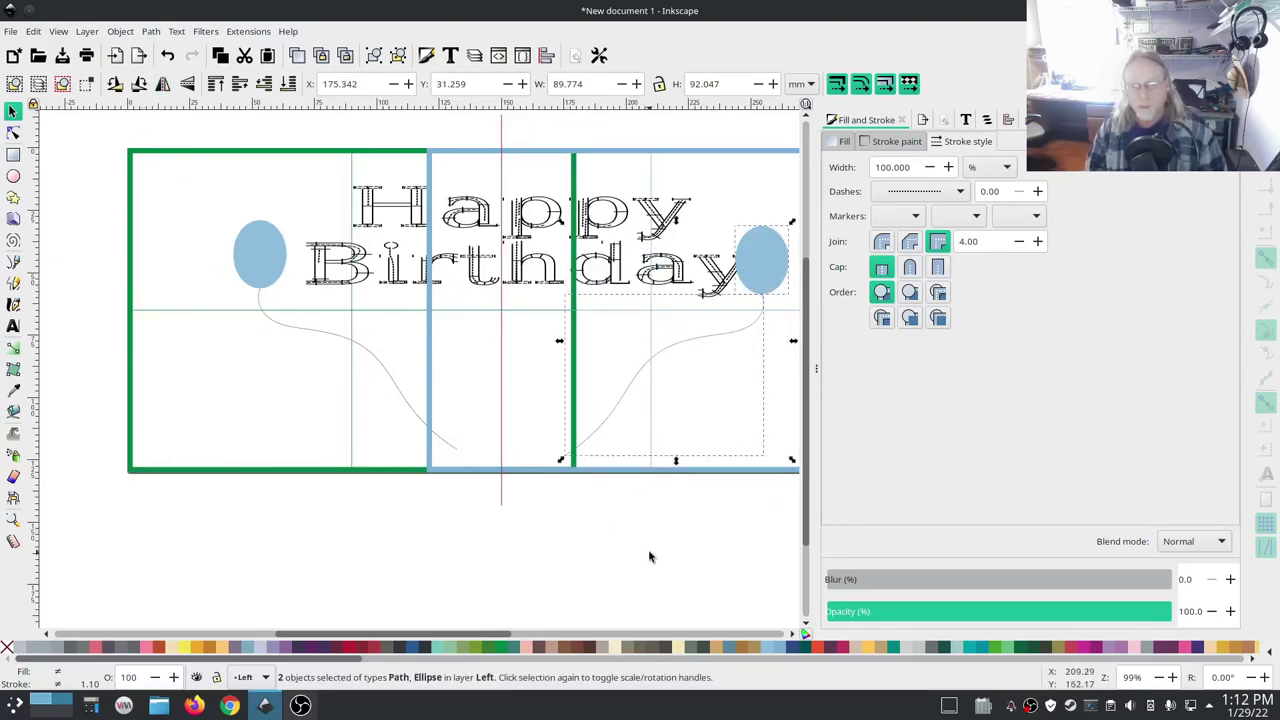
Step: Move the mirrored balloon and string beyond the end of Birthday, to about X 187 mm, Y 24 mm
scroll(651, 557, "right", 5)
left_click_drag(540, 279, 574, 251)
key("1")
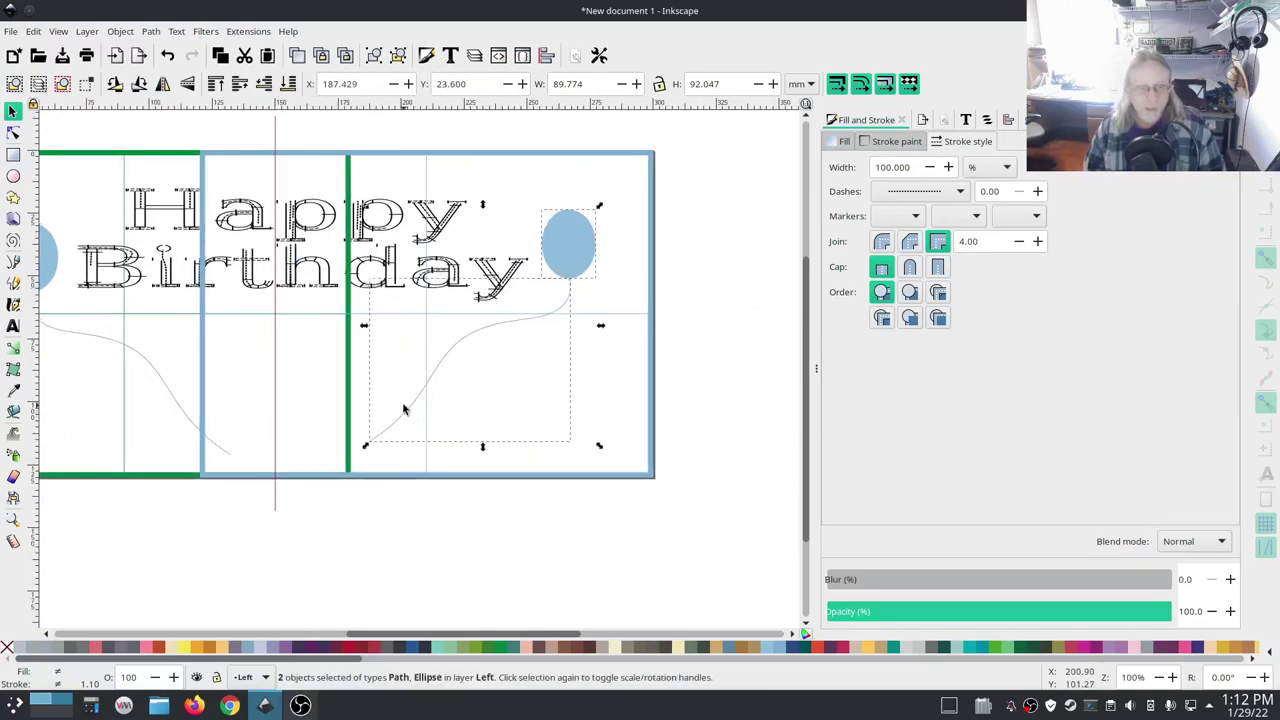
Step: Extend the mirrored string by moving its lower end node to about X 171 mm, Y 122 mm
left_click(404, 410)
left_click(408, 416)
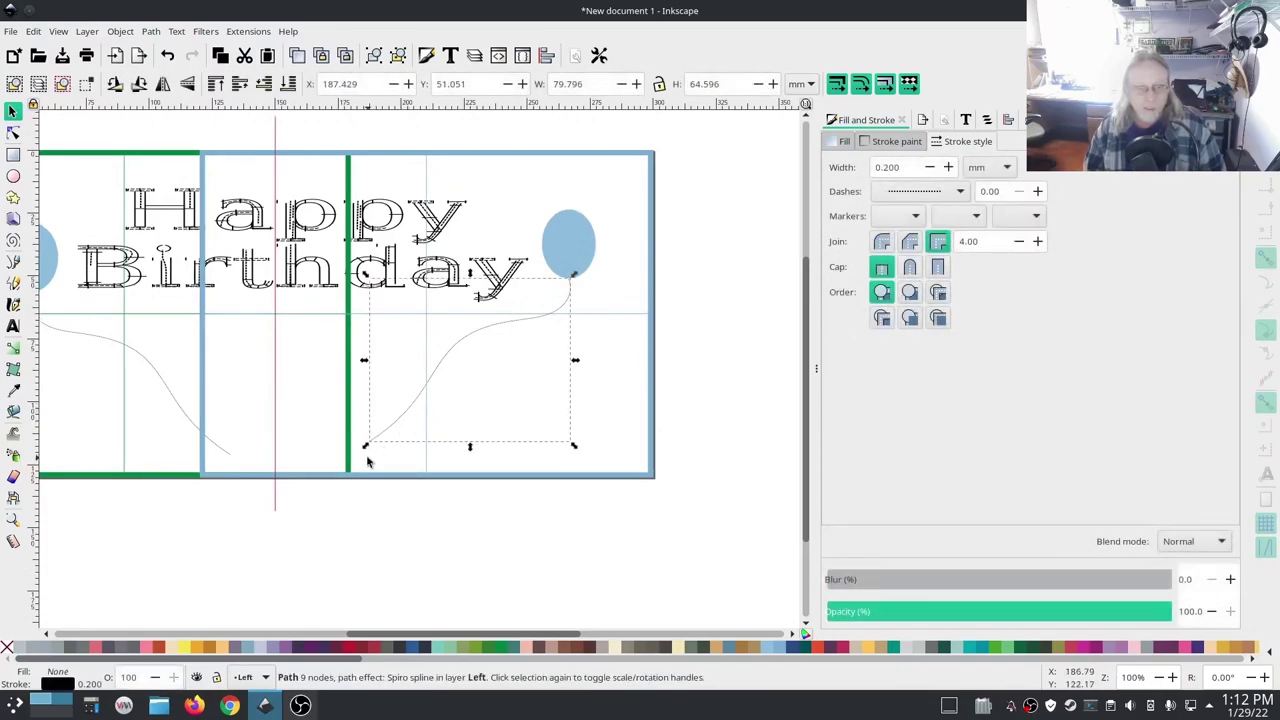
key("n")
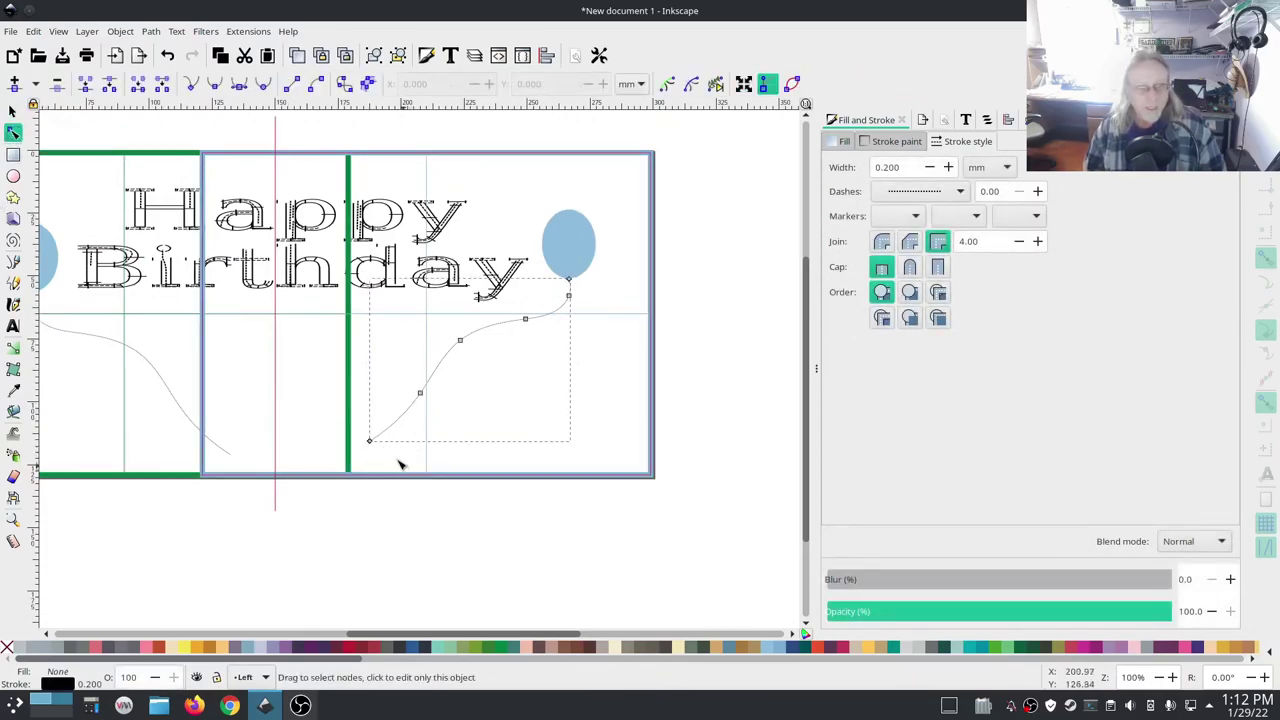
left_click_drag(370, 442, 329, 457)
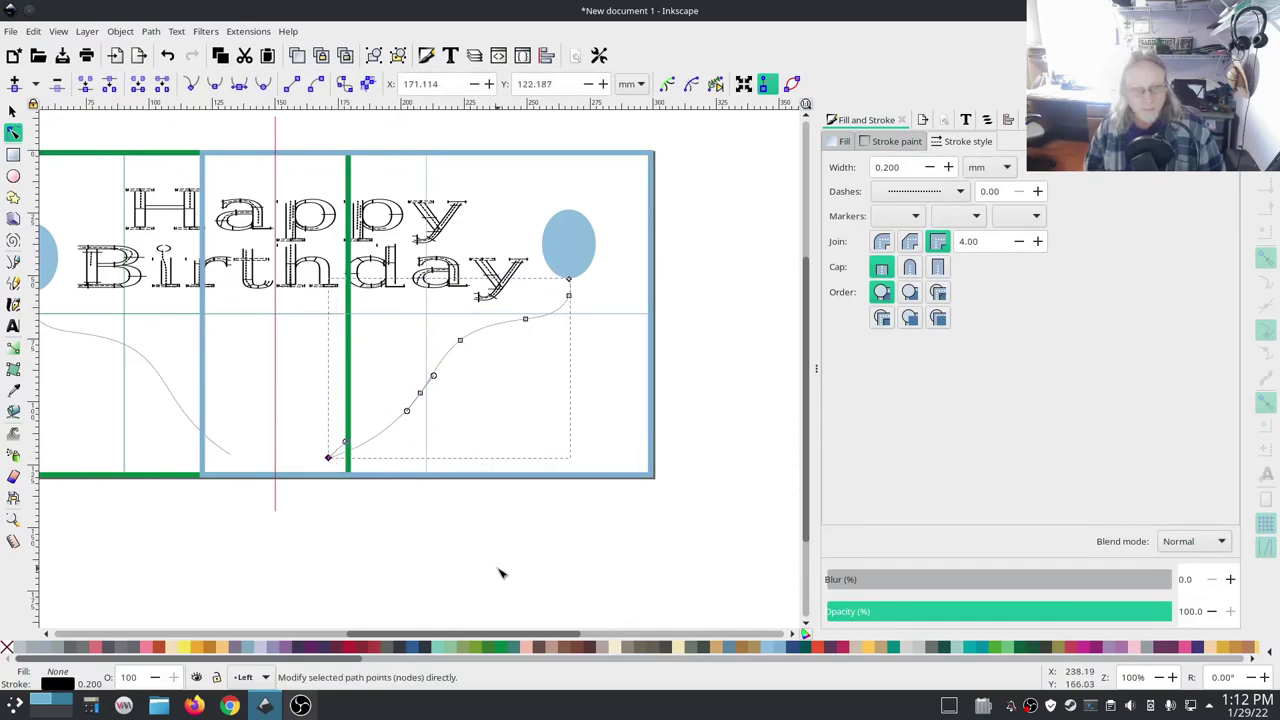
Step: Smooth both strings' curves below the balloons by moving the mirrored string's node to about X 264 mm, Y 58 mm and the original's to X 57 mm, Y 63 mm
left_click(568, 293)
left_click_drag(569, 296, 565, 299)
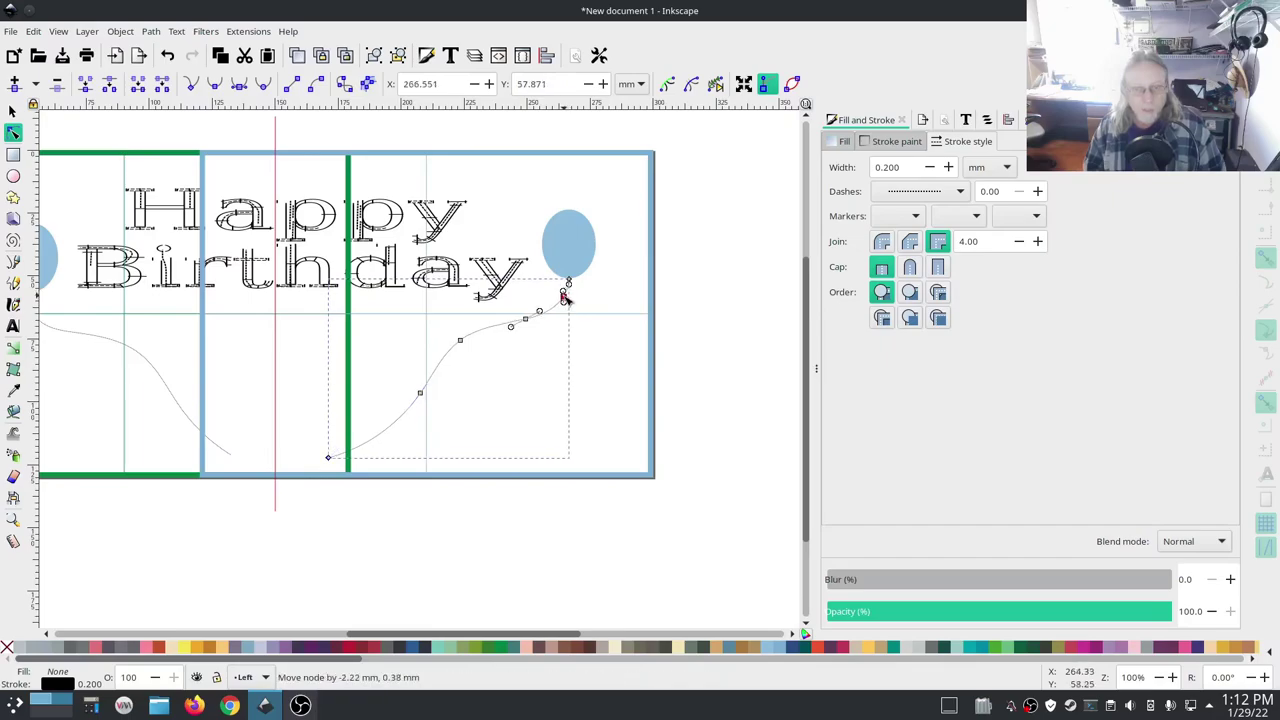
scroll(191, 395, "left", 4)
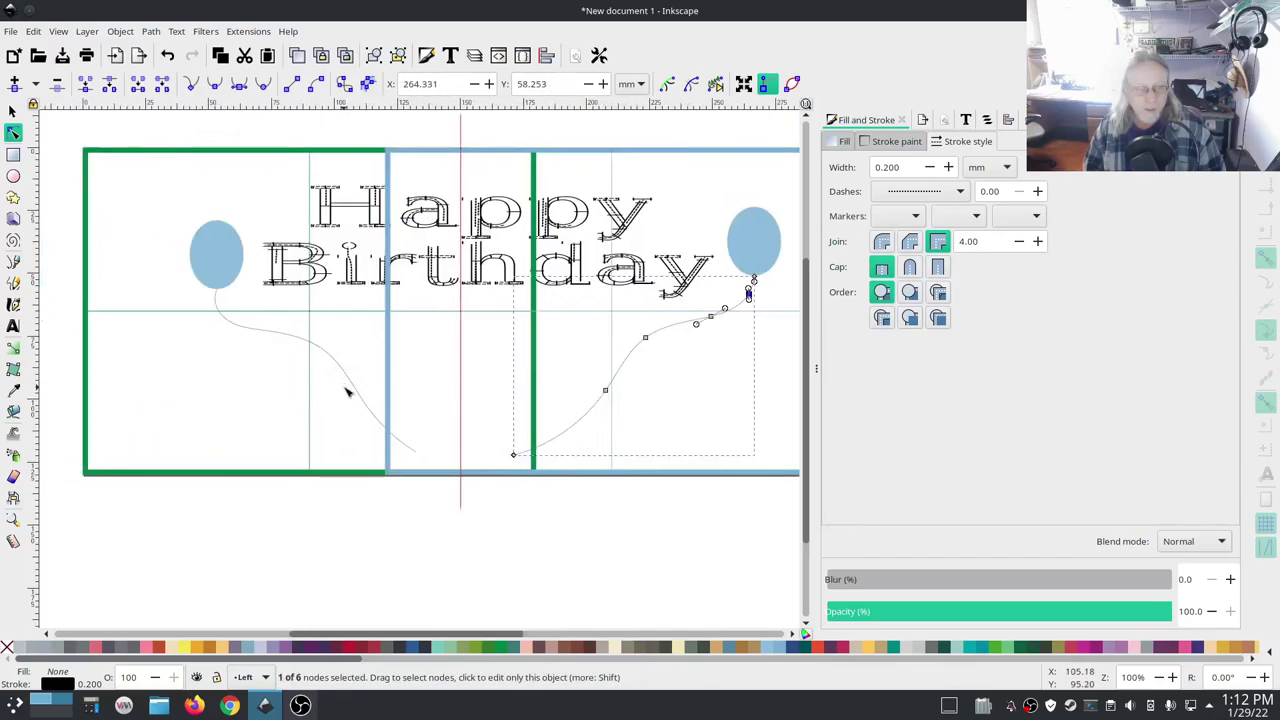
left_click(217, 308)
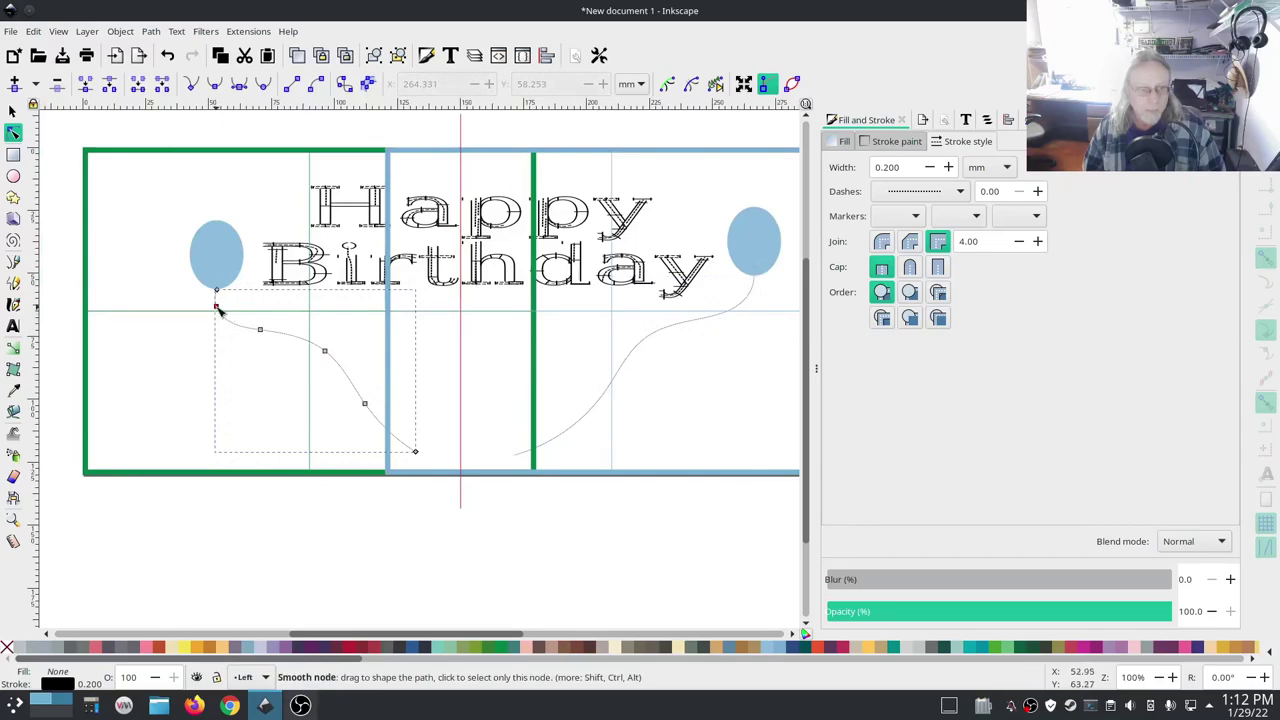
left_click_drag(218, 307, 234, 319)
left_click(557, 566)
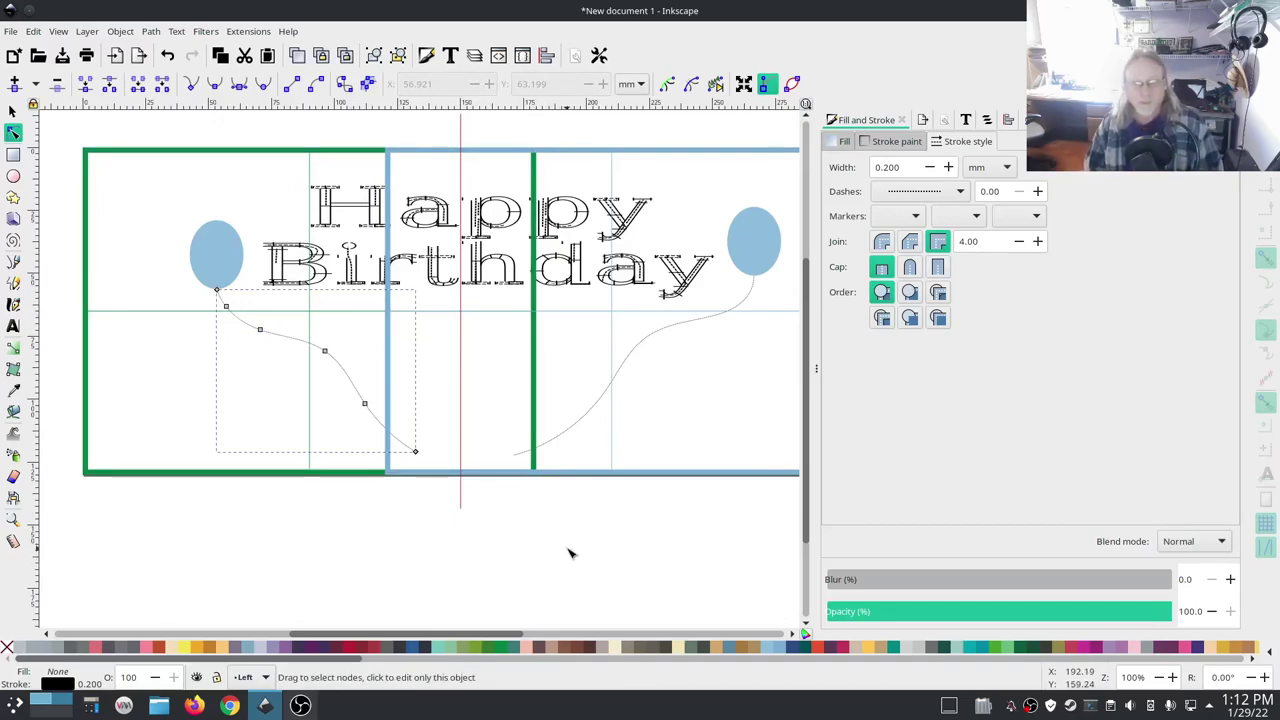
Step: Move the mirrored balloon and its string from the Left layer into the Right layer
scroll(572, 541, "down", 2)
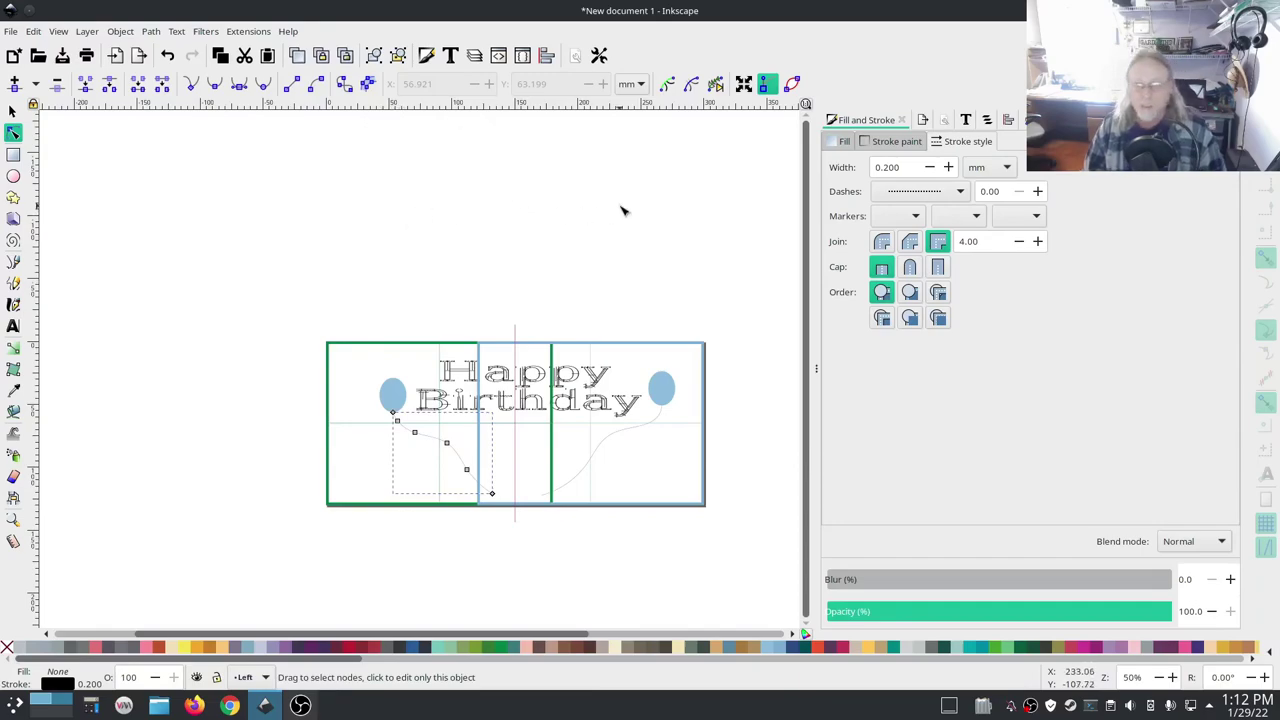
left_click(13, 111)
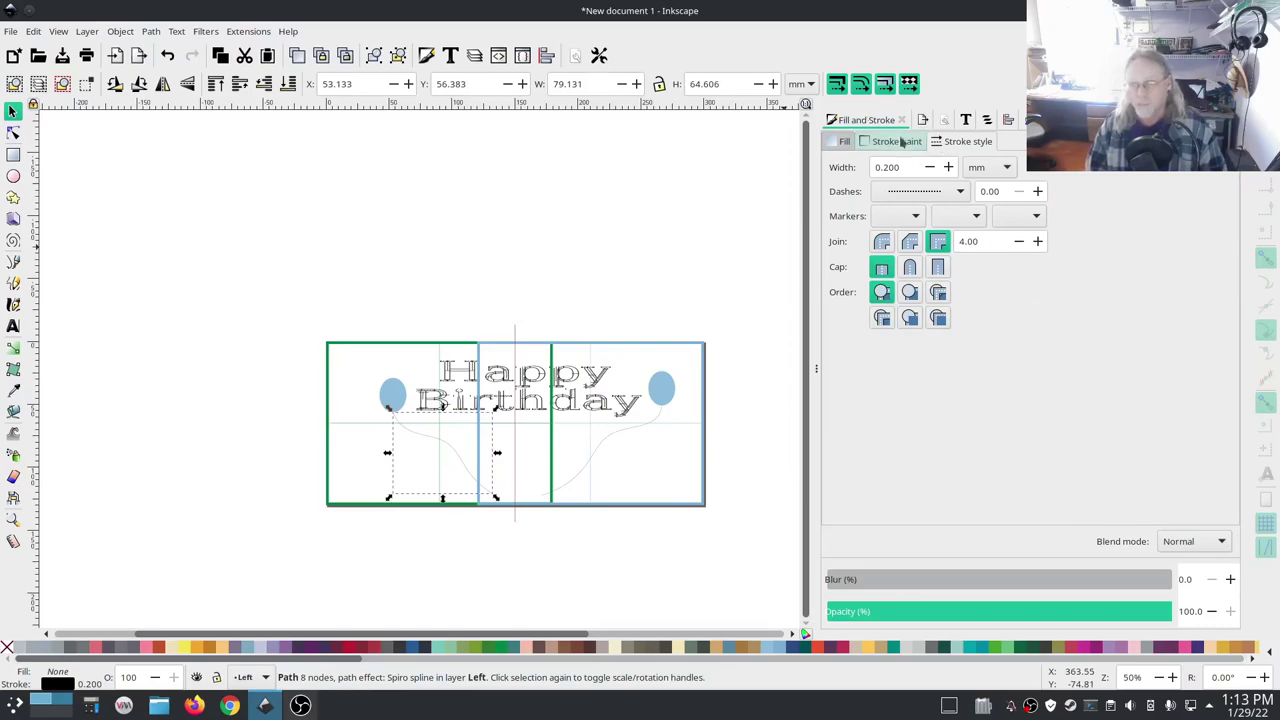
left_click(986, 122)
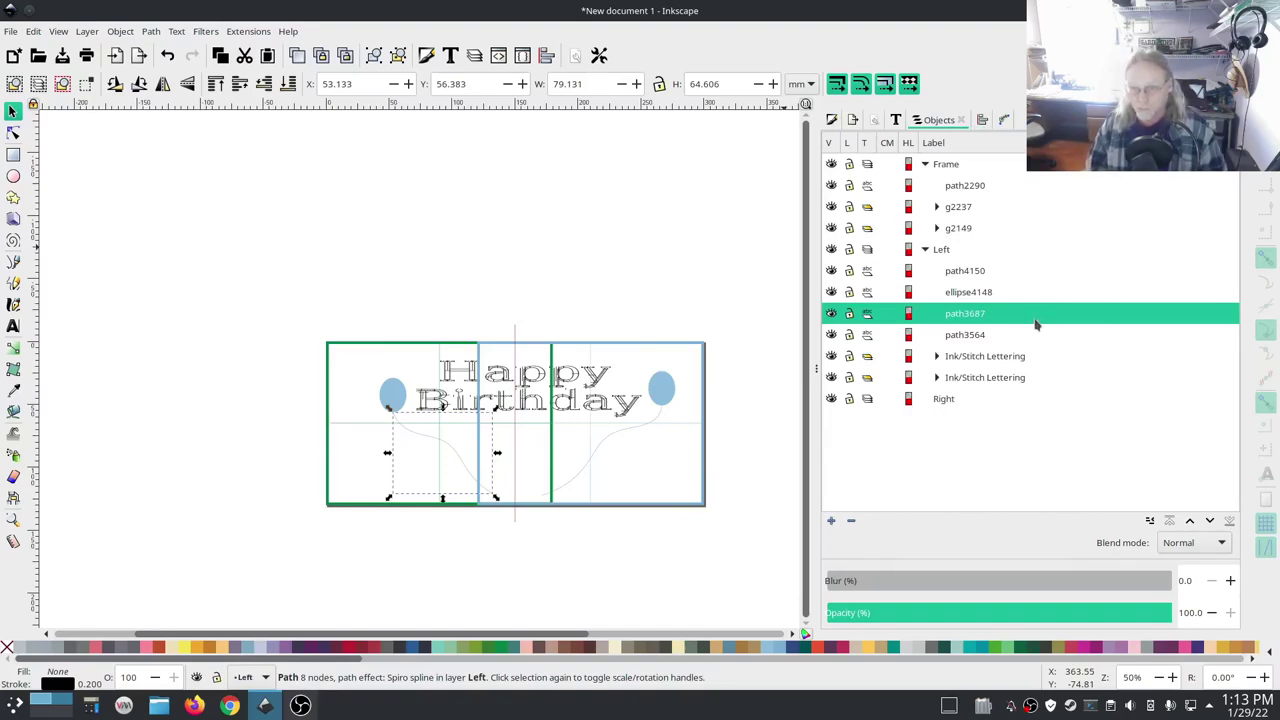
left_click(982, 272)
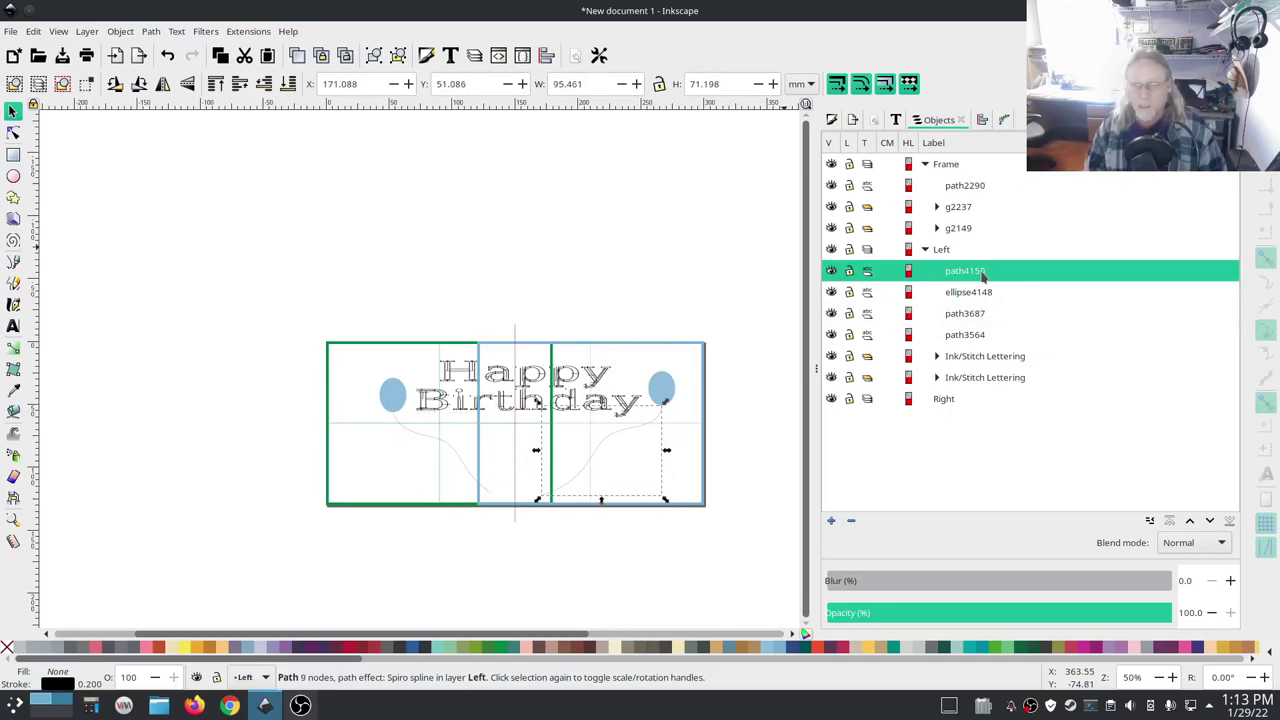
left_click(982, 293)
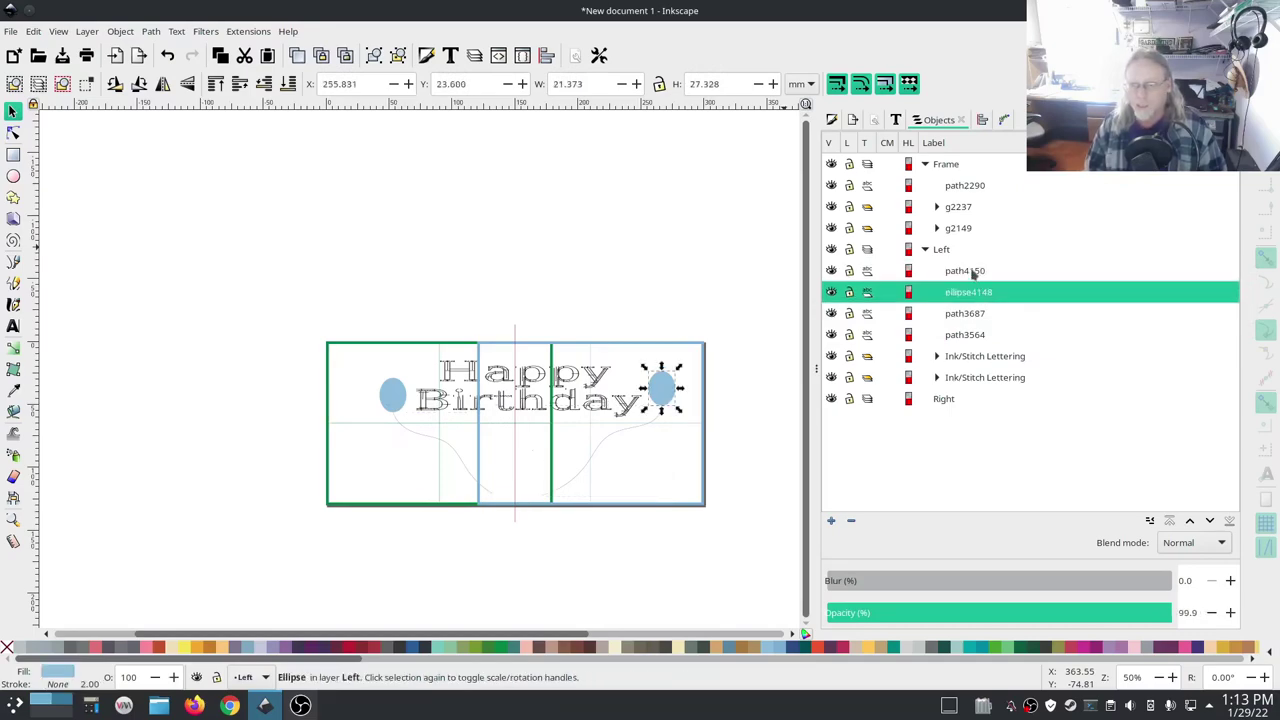
left_click(973, 272, "shift")
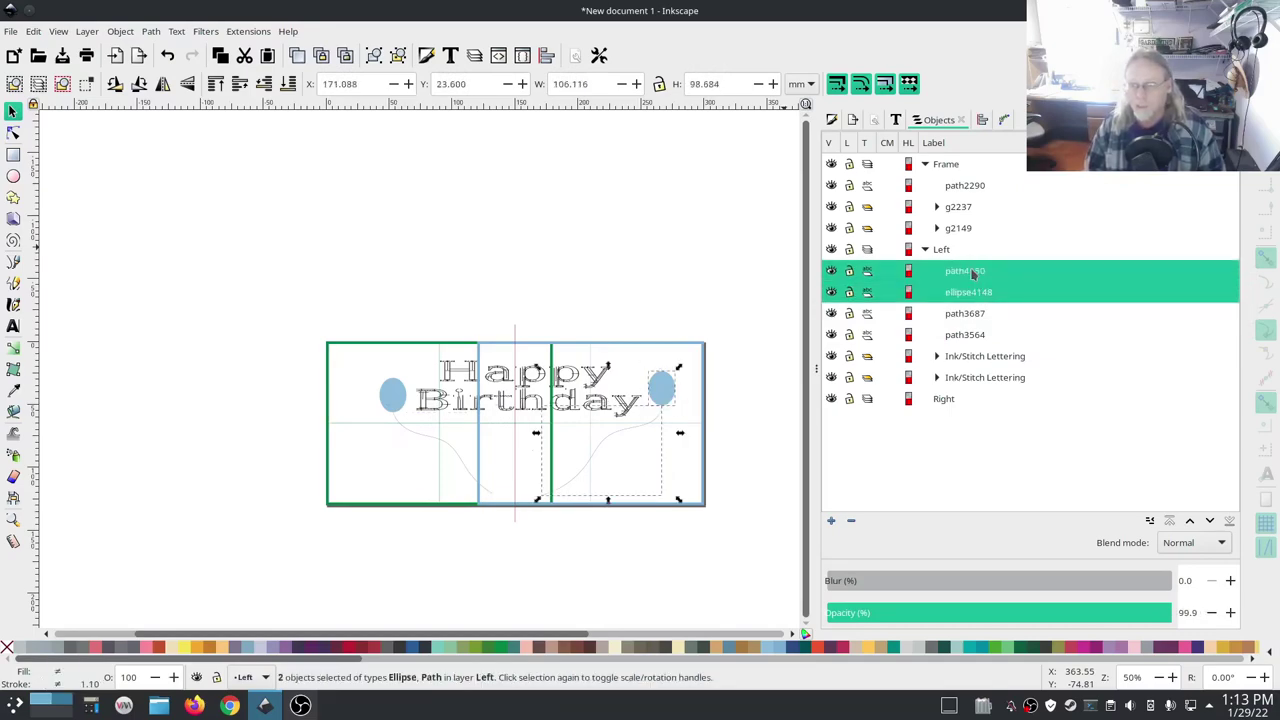
left_click_drag(973, 272, 1013, 401)
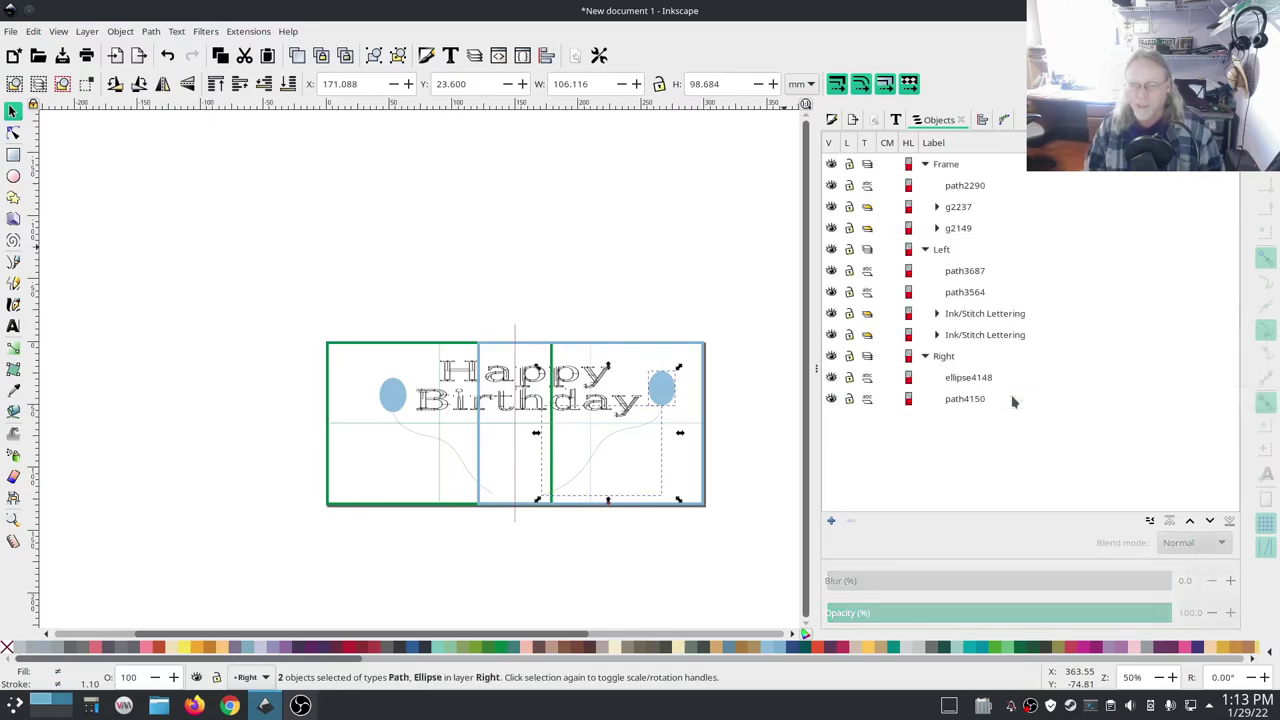
Step: Try to move the letters h, d, a and y out of the Birthday lettering directly into the Right layer, and undo the move
left_click(937, 314)
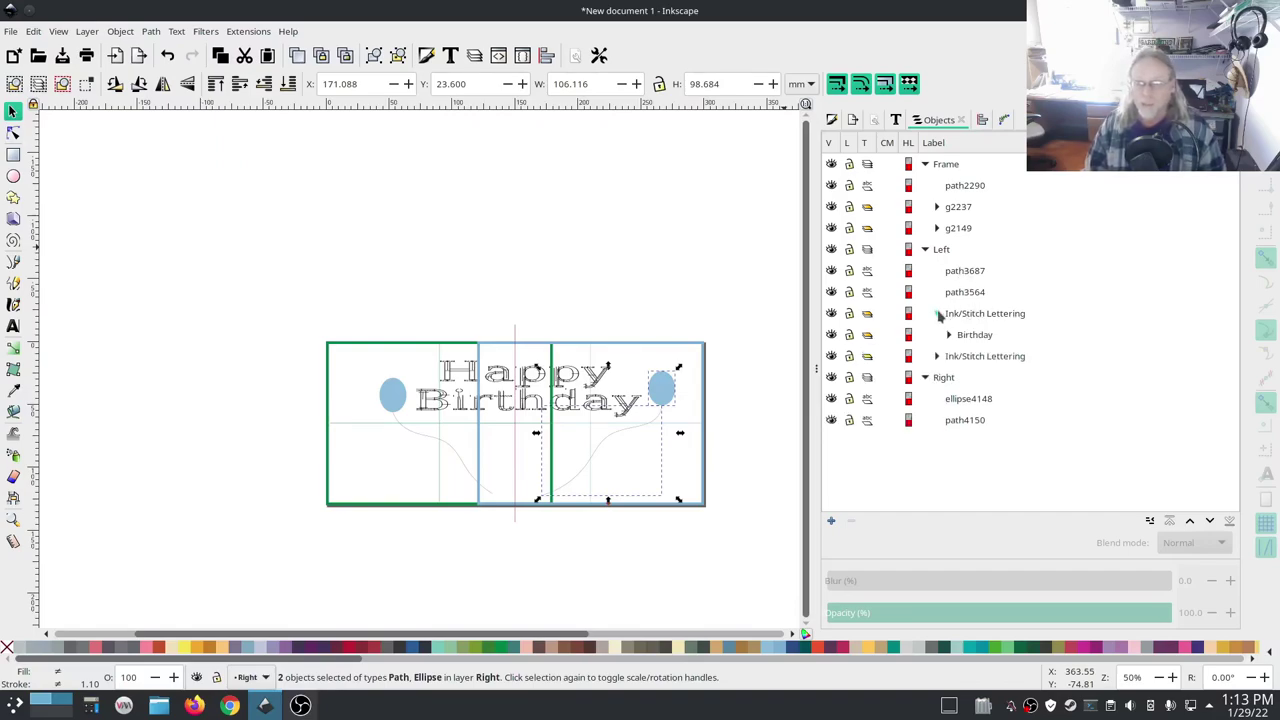
left_click(948, 337)
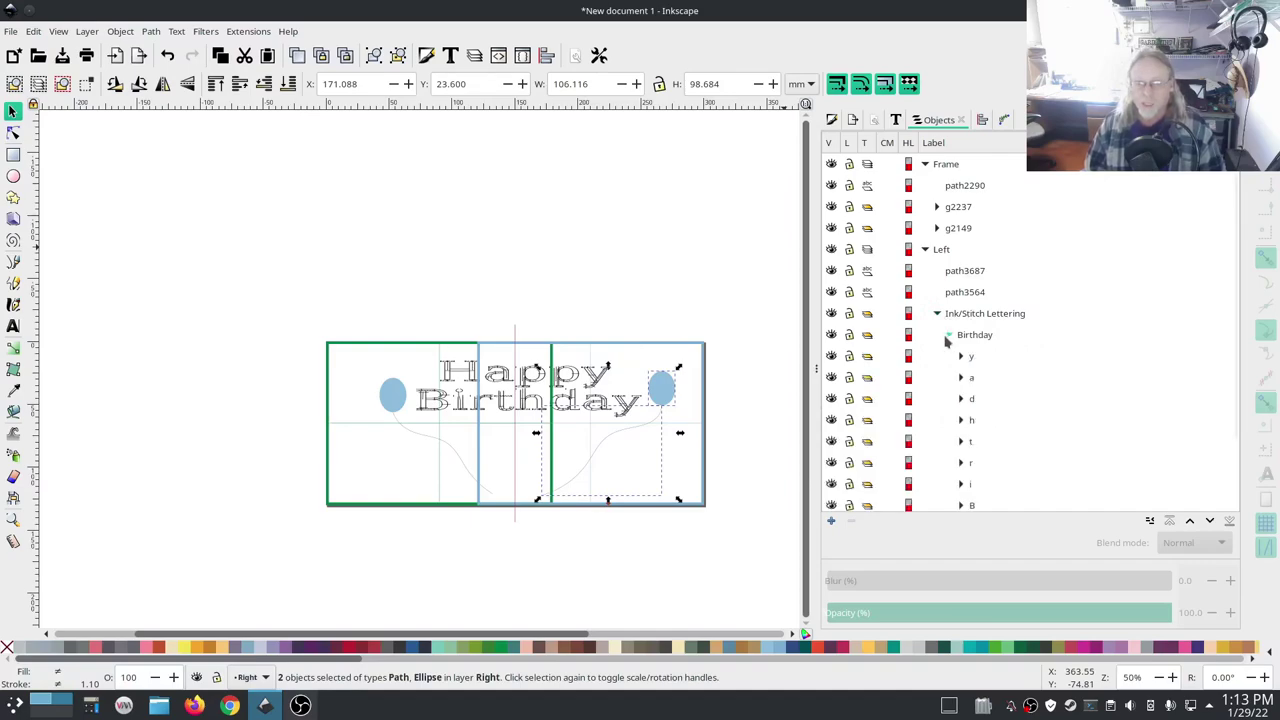
left_click(1044, 413)
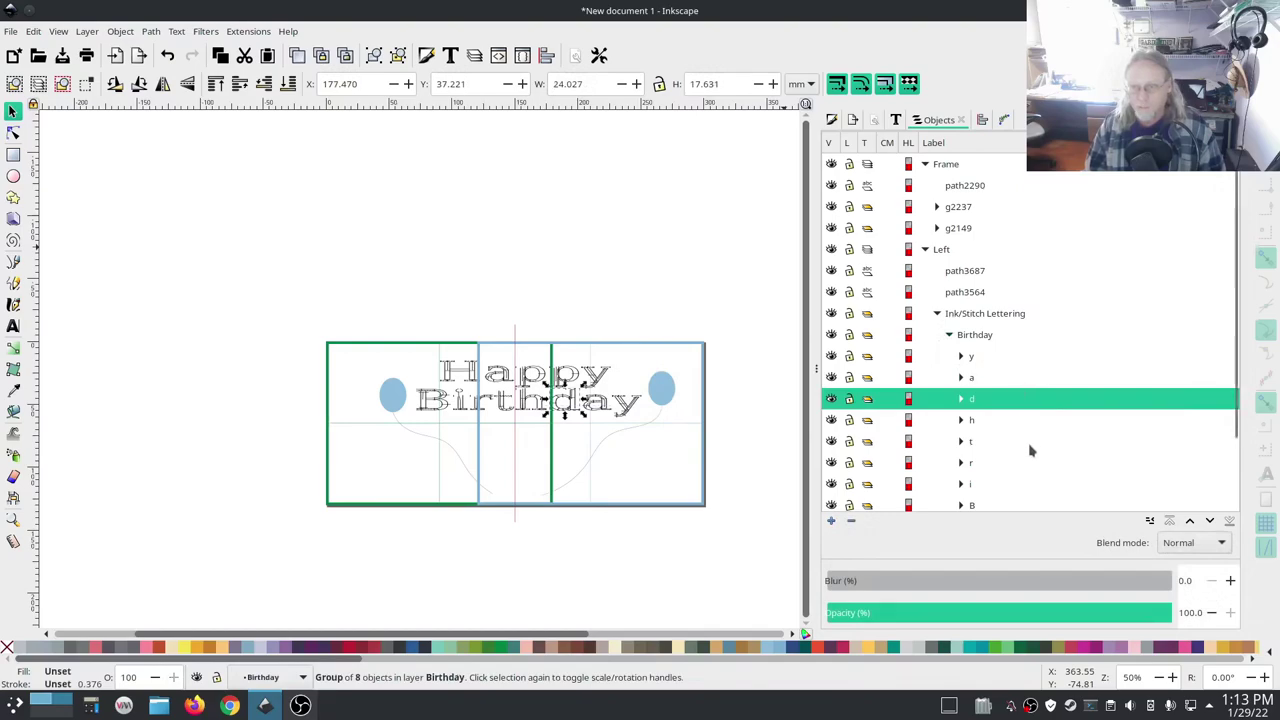
left_click(972, 421)
left_click(971, 359)
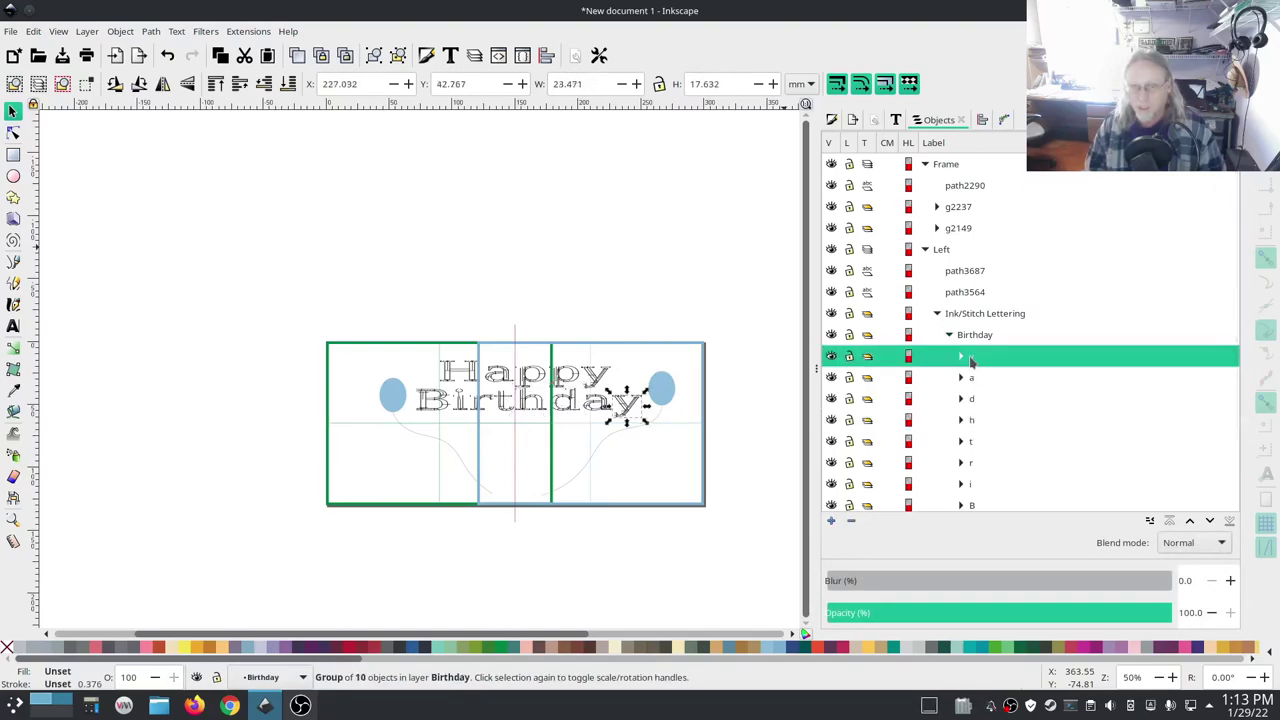
left_click(979, 425)
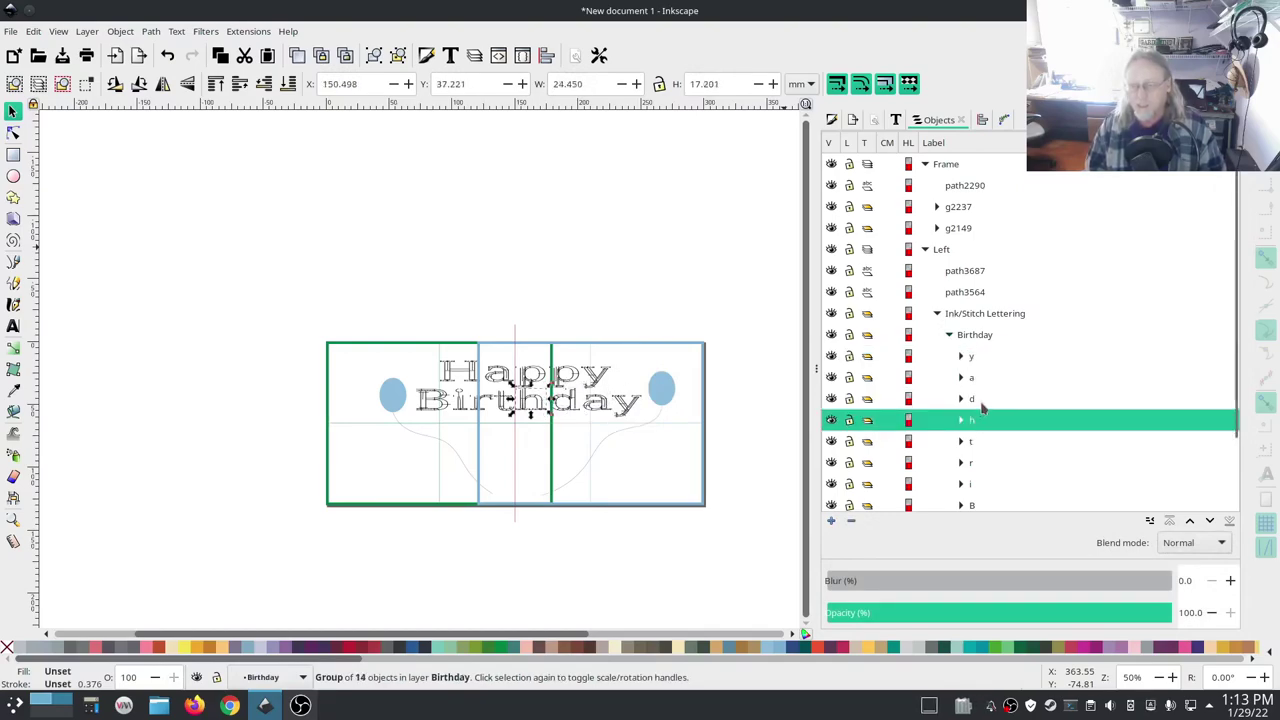
left_click(980, 401, "shift")
left_click(978, 379, "shift")
left_click(974, 360, "shift")
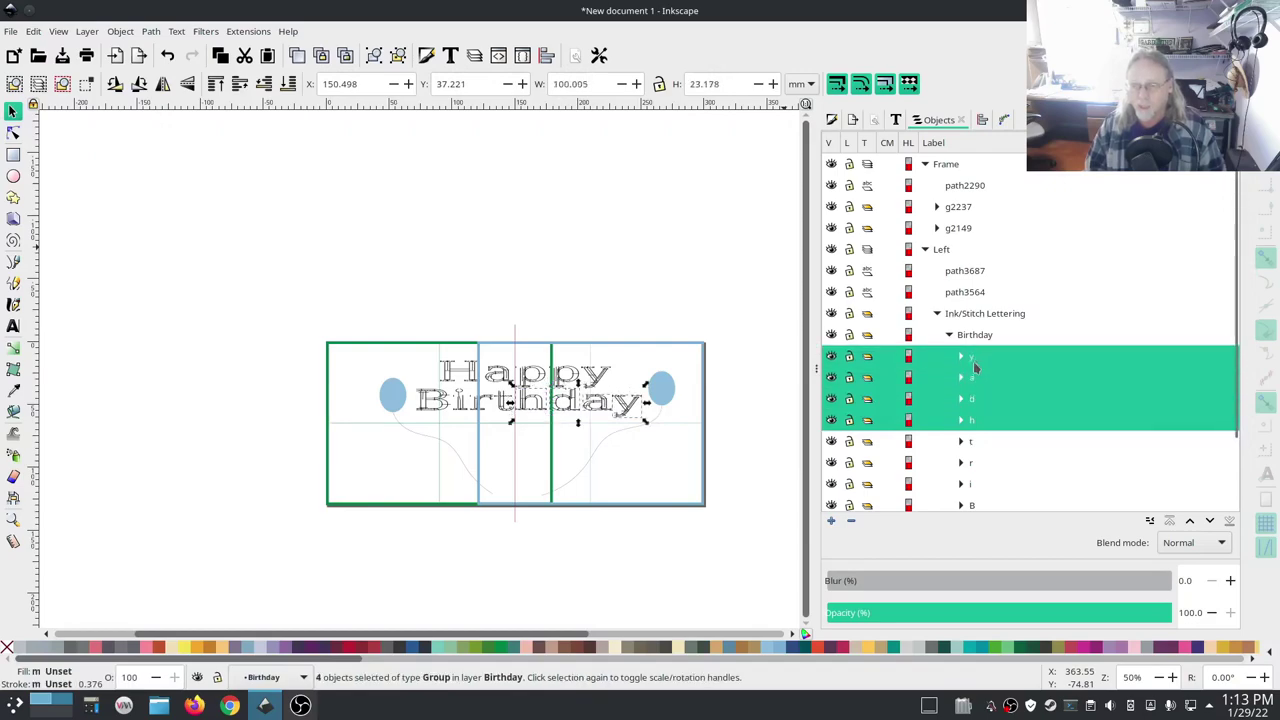
scroll(1045, 455, "down", 2)
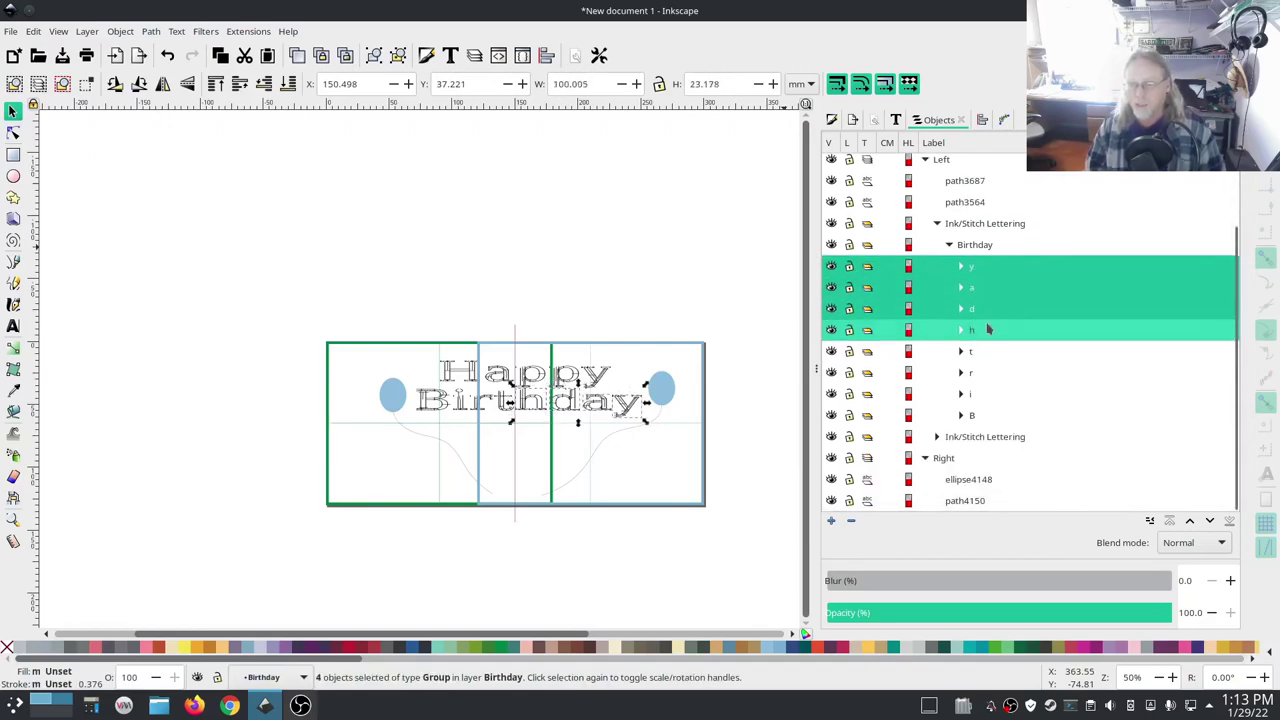
left_click_drag(983, 313, 1037, 462)
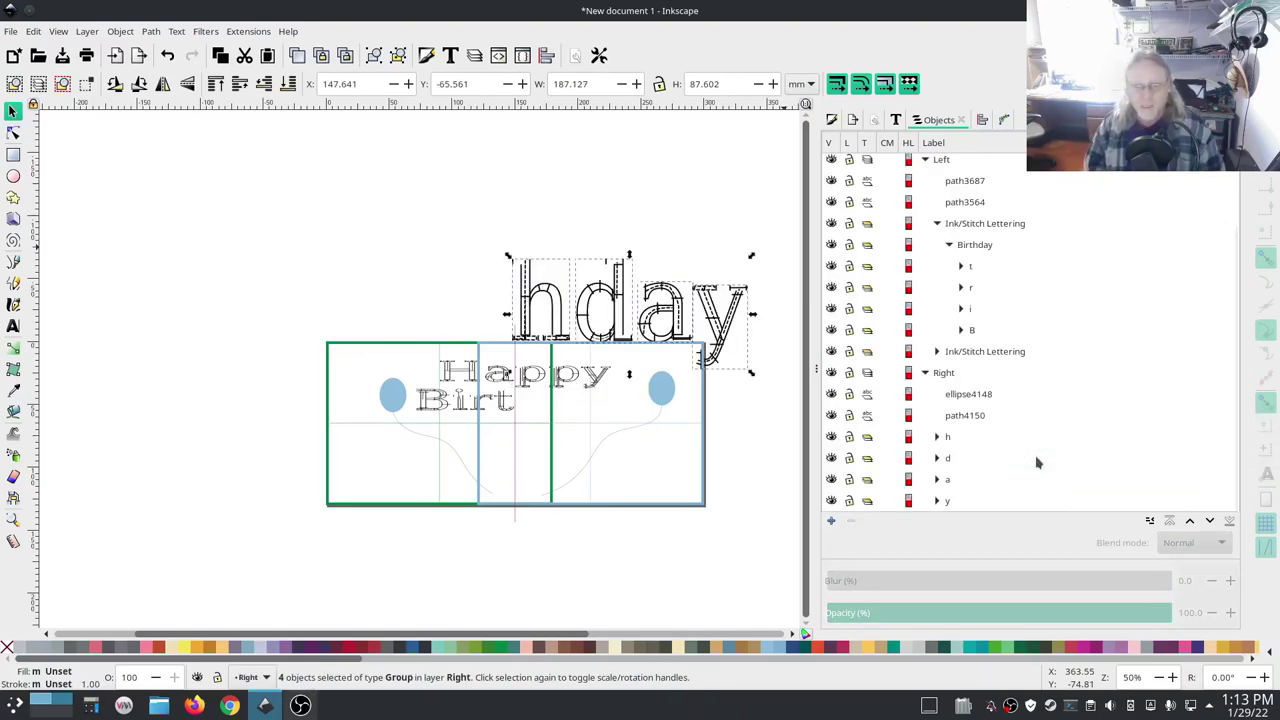
key("ctrl+z")
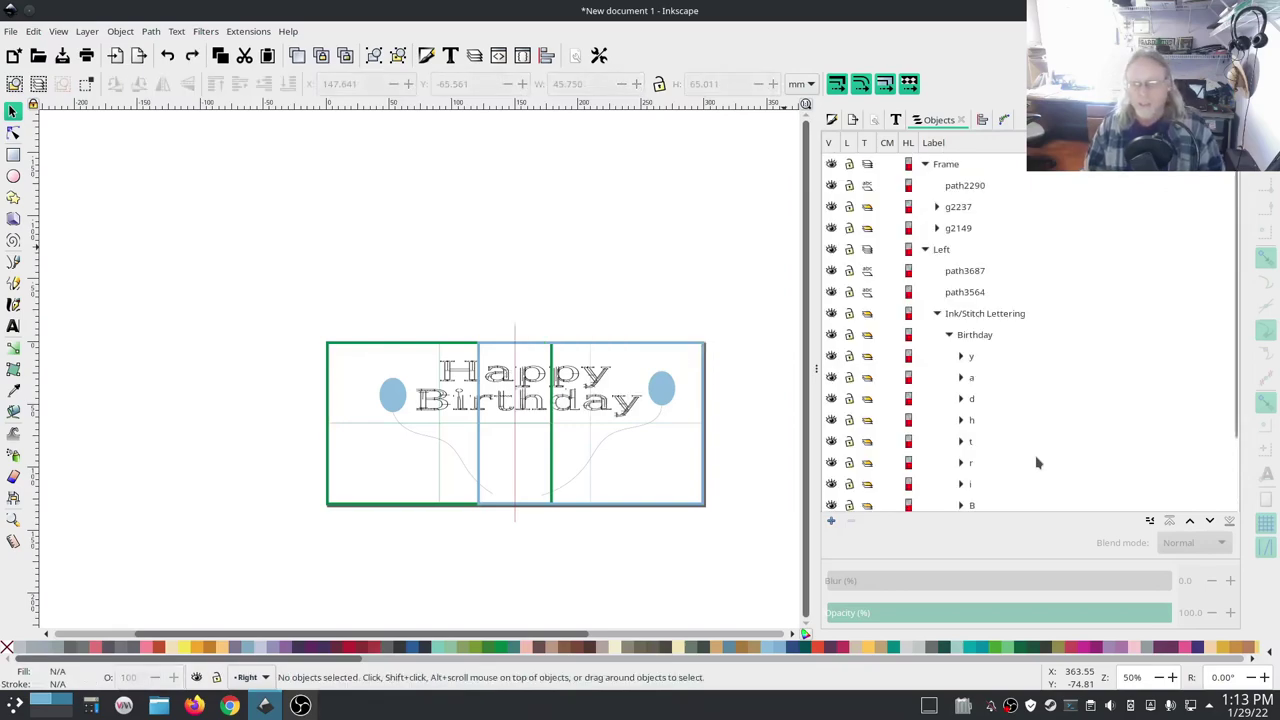
left_click(948, 336)
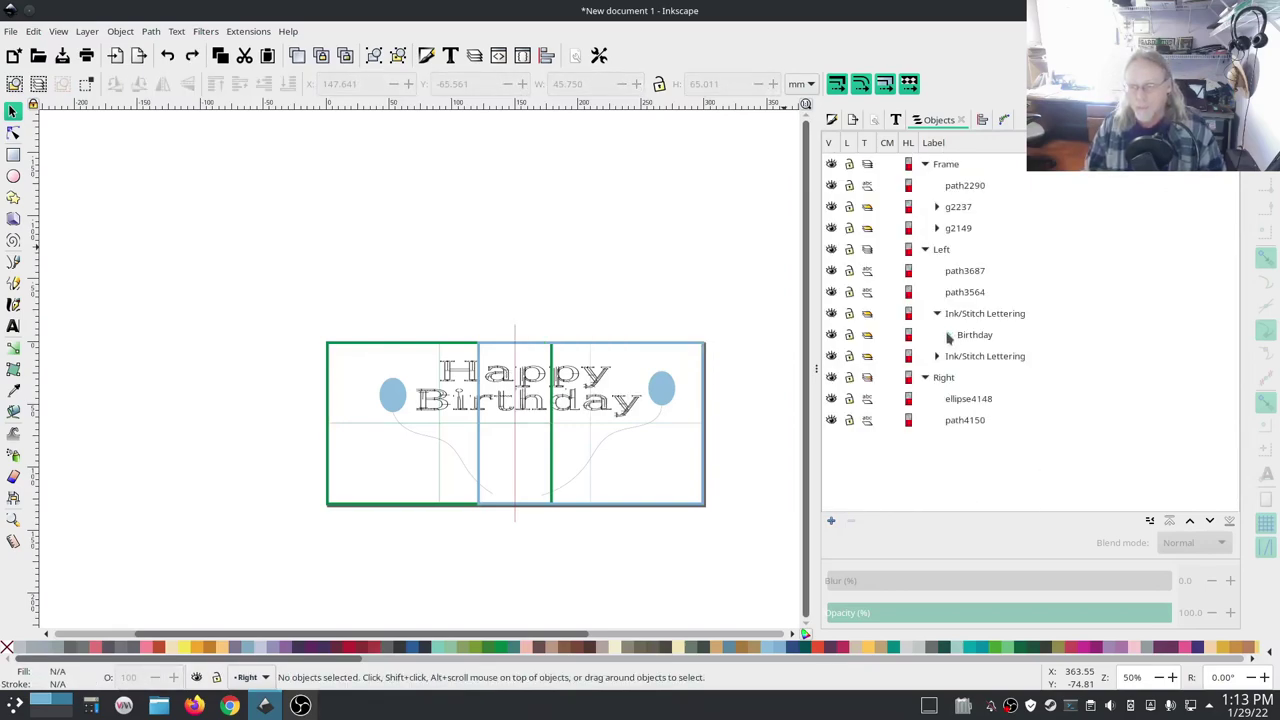
left_click(937, 314)
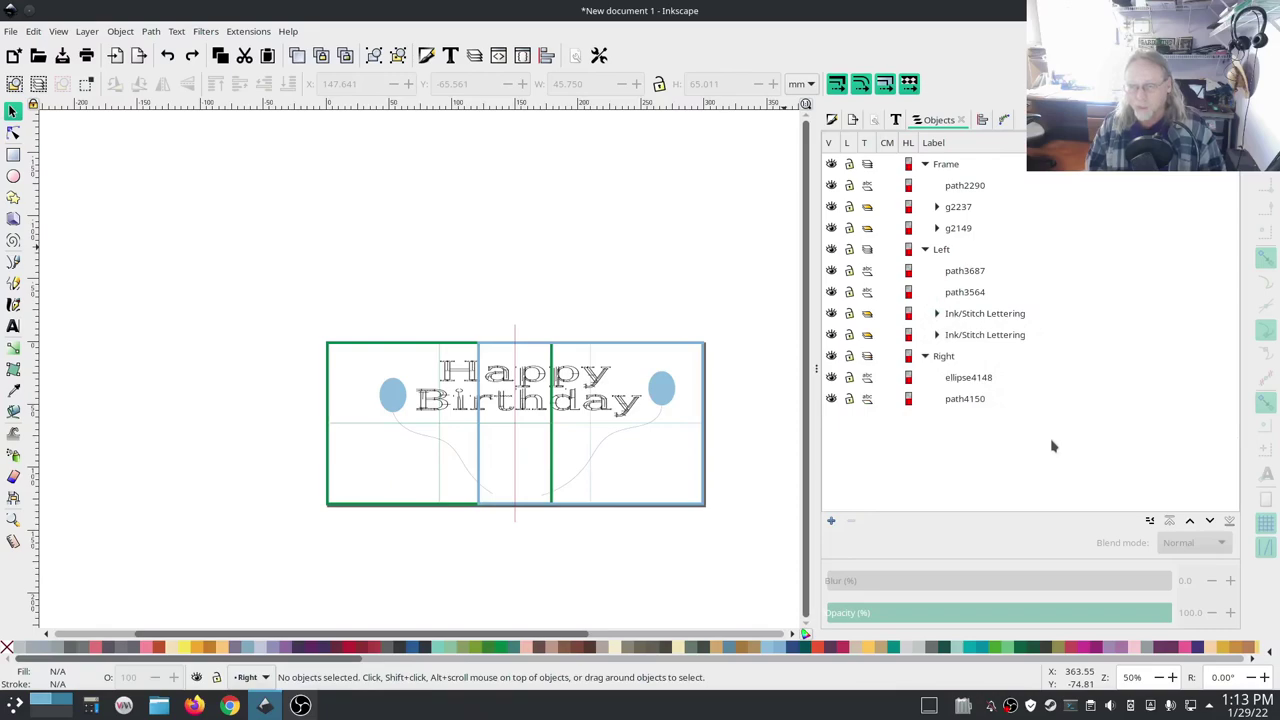
Step: Duplicate both Ink/Stitch Lettering groups in the Left layer and move the copies into the Right layer
left_click(970, 316)
left_click(984, 337, "shift")
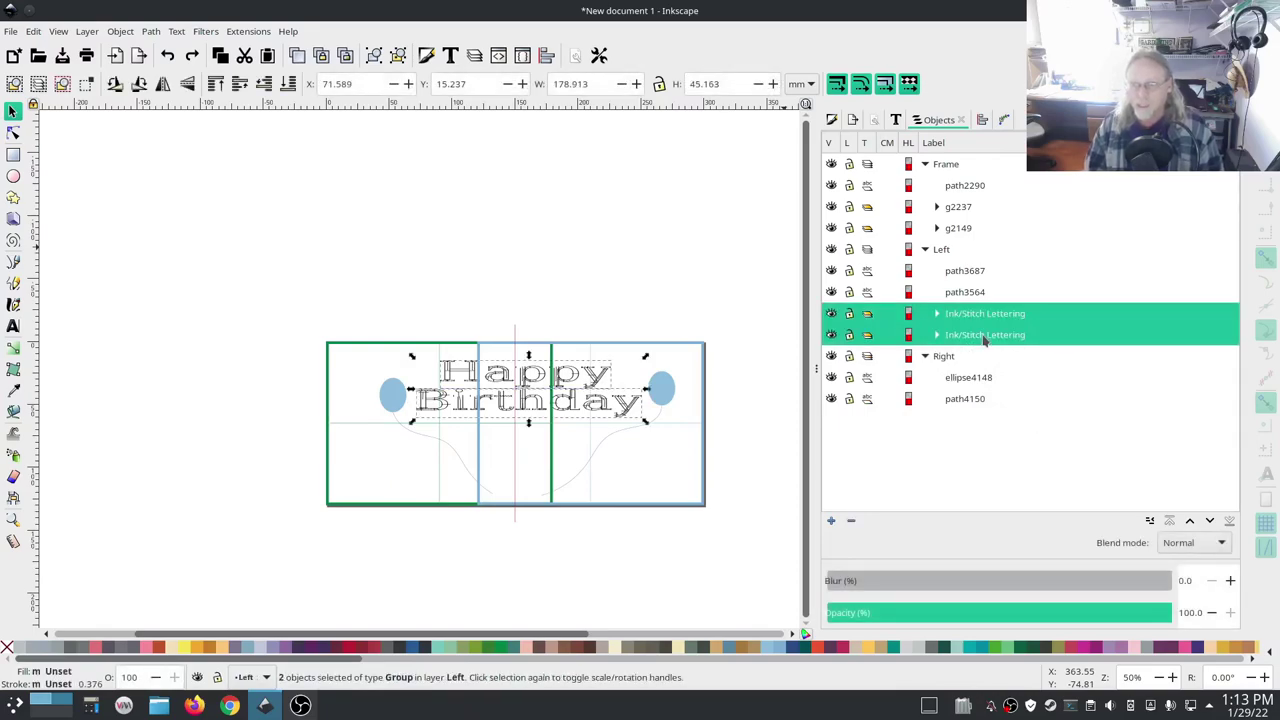
right_click(984, 338)
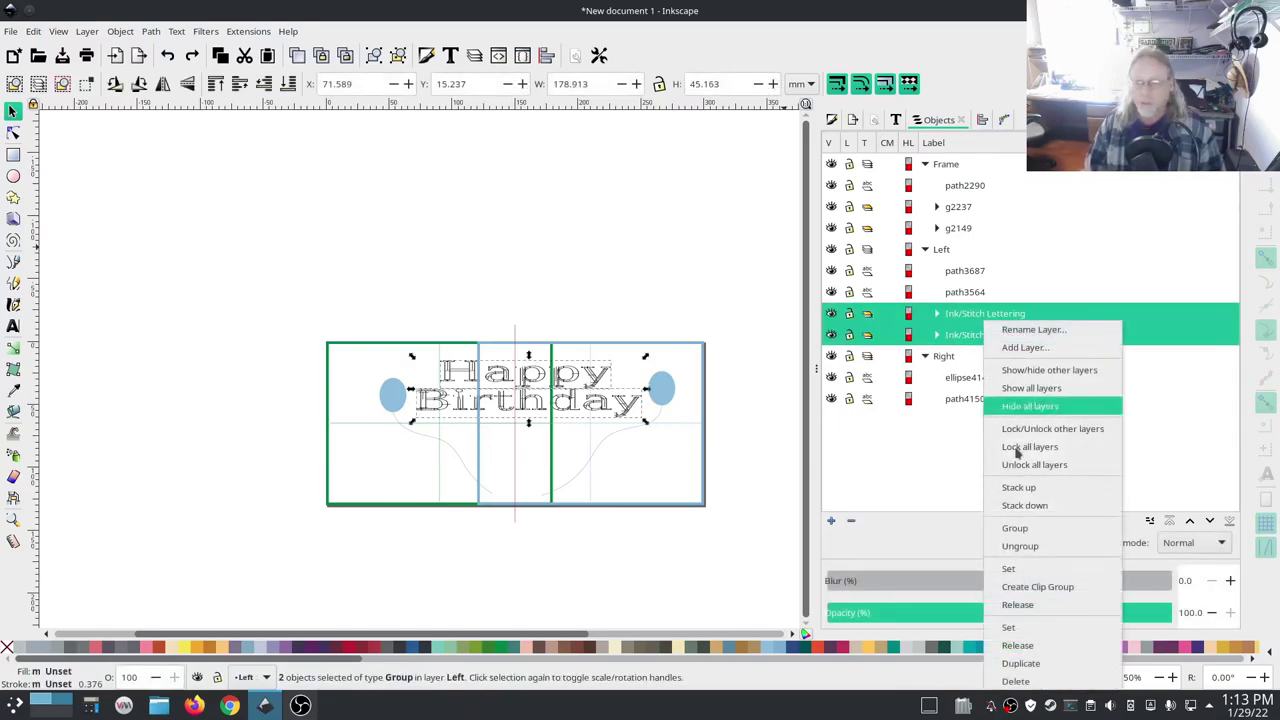
left_click(1034, 665)
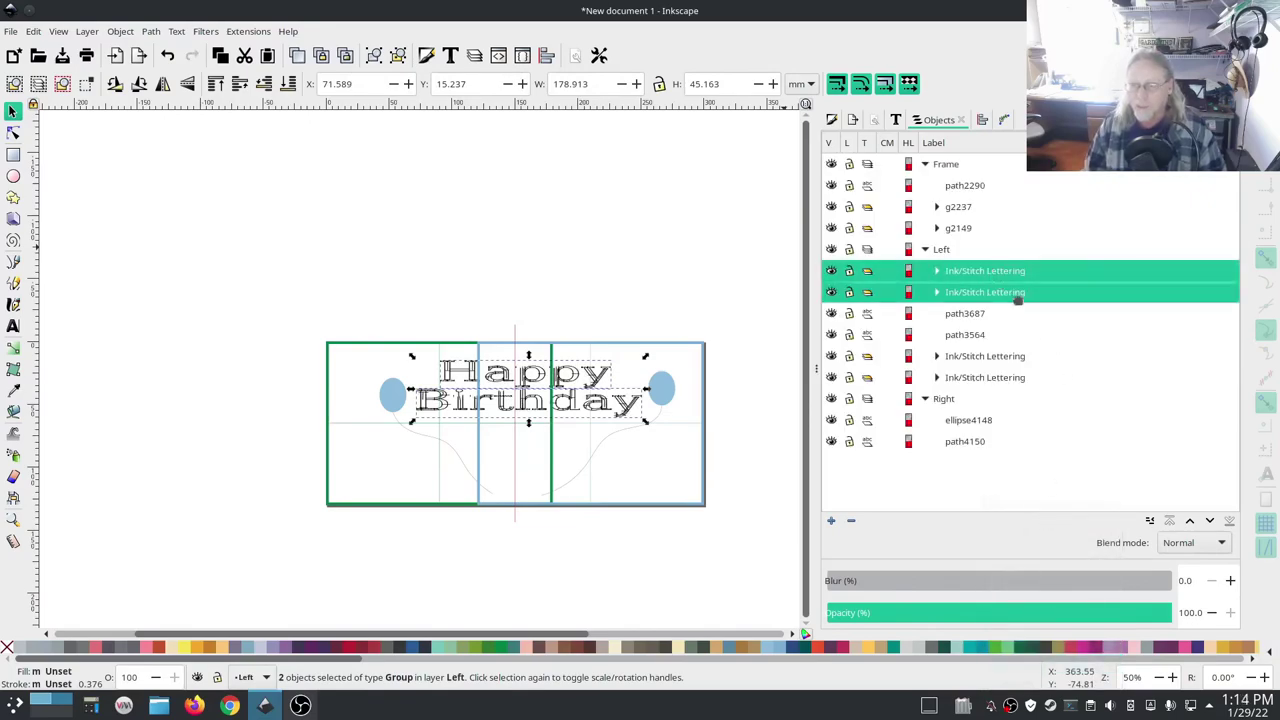
left_click_drag(1015, 292, 1038, 400)
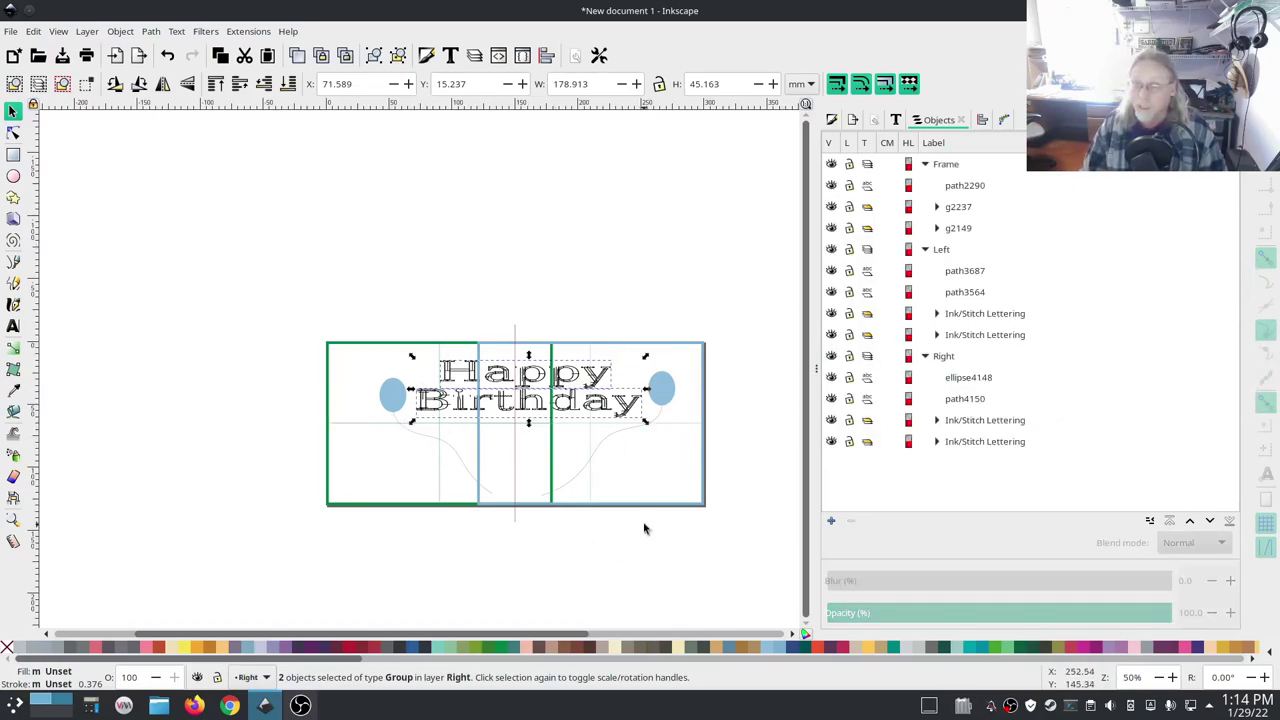
Step: Delete the letters h, d, a and y from the Birthday lettering in the Left layer
left_click(937, 314)
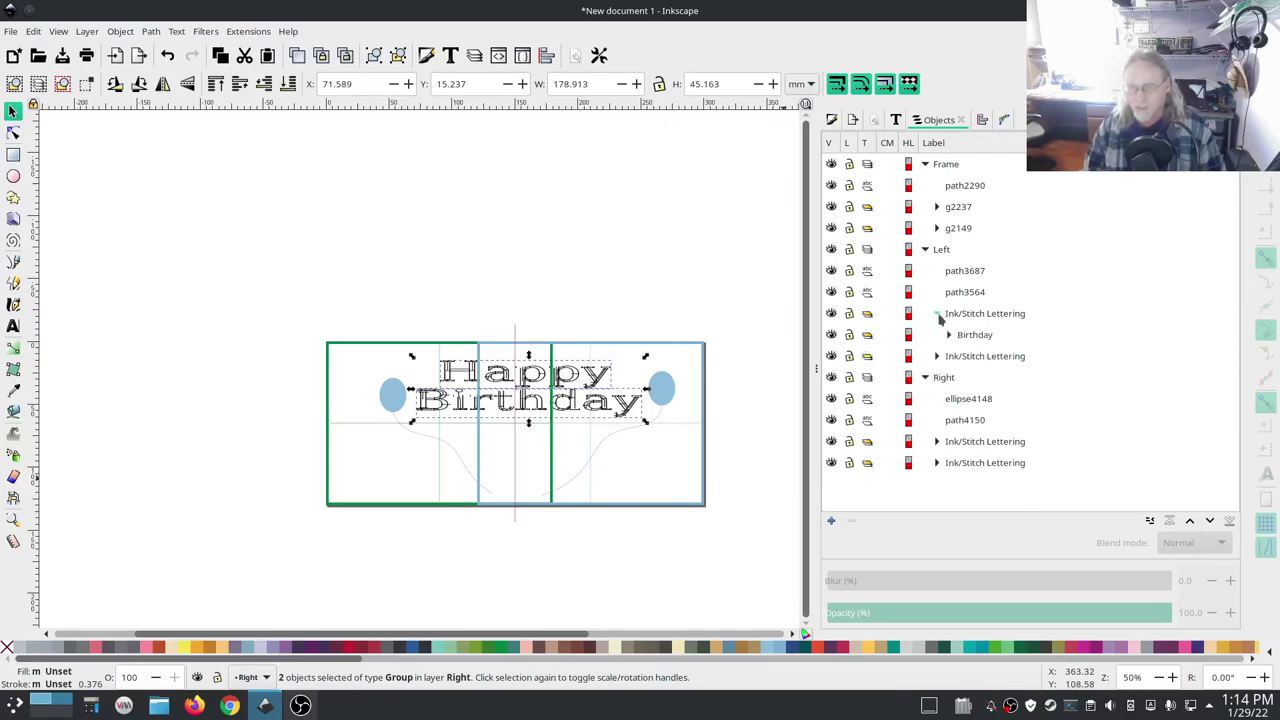
left_click(937, 356)
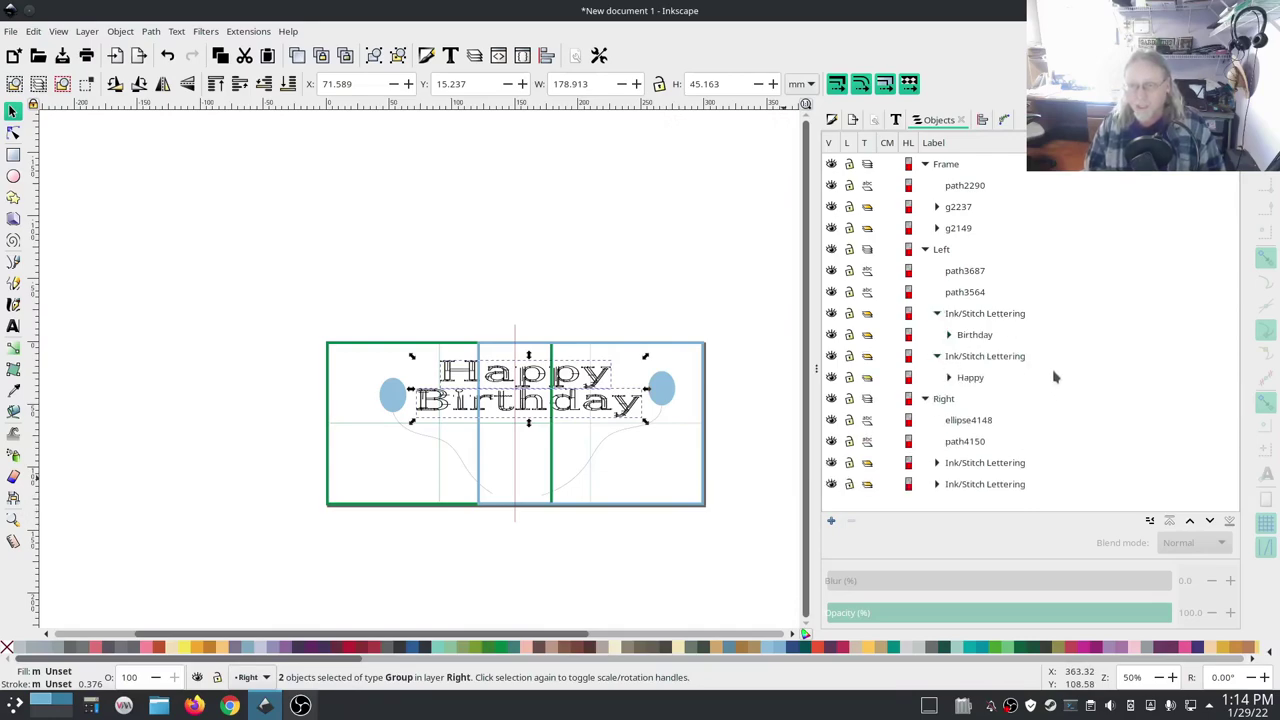
left_click(949, 335)
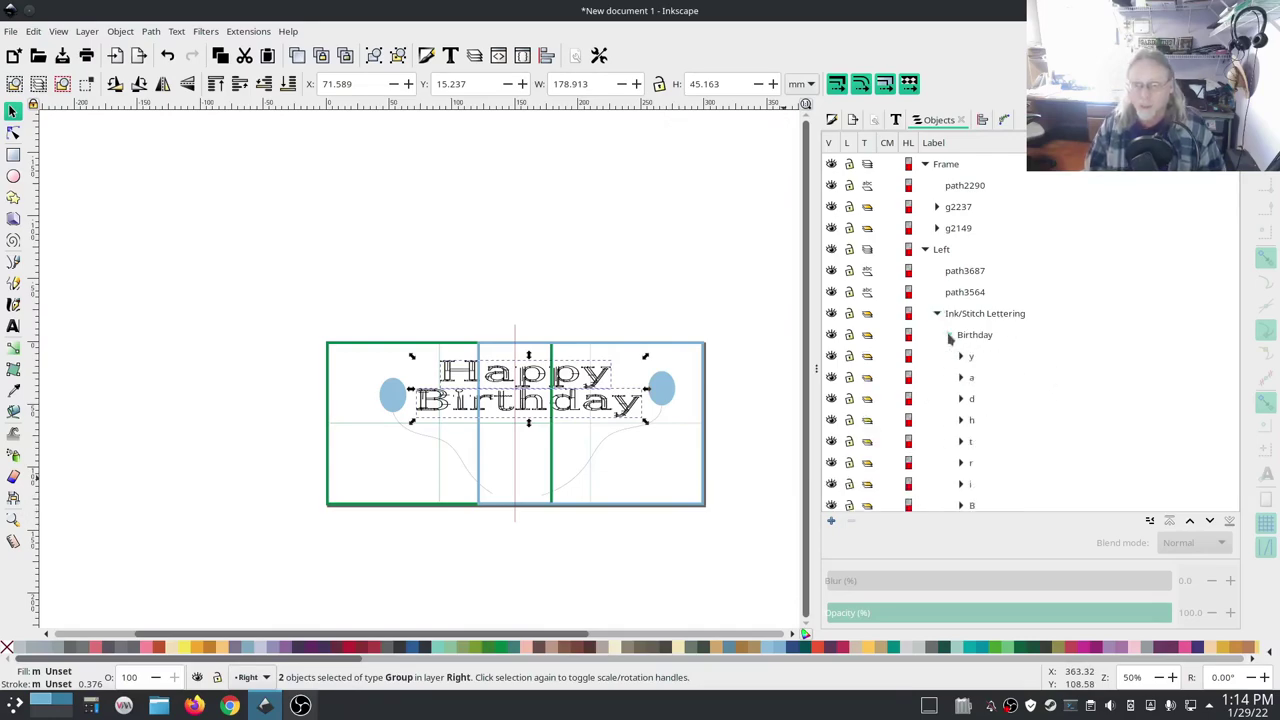
scroll(1083, 432, "down", 5)
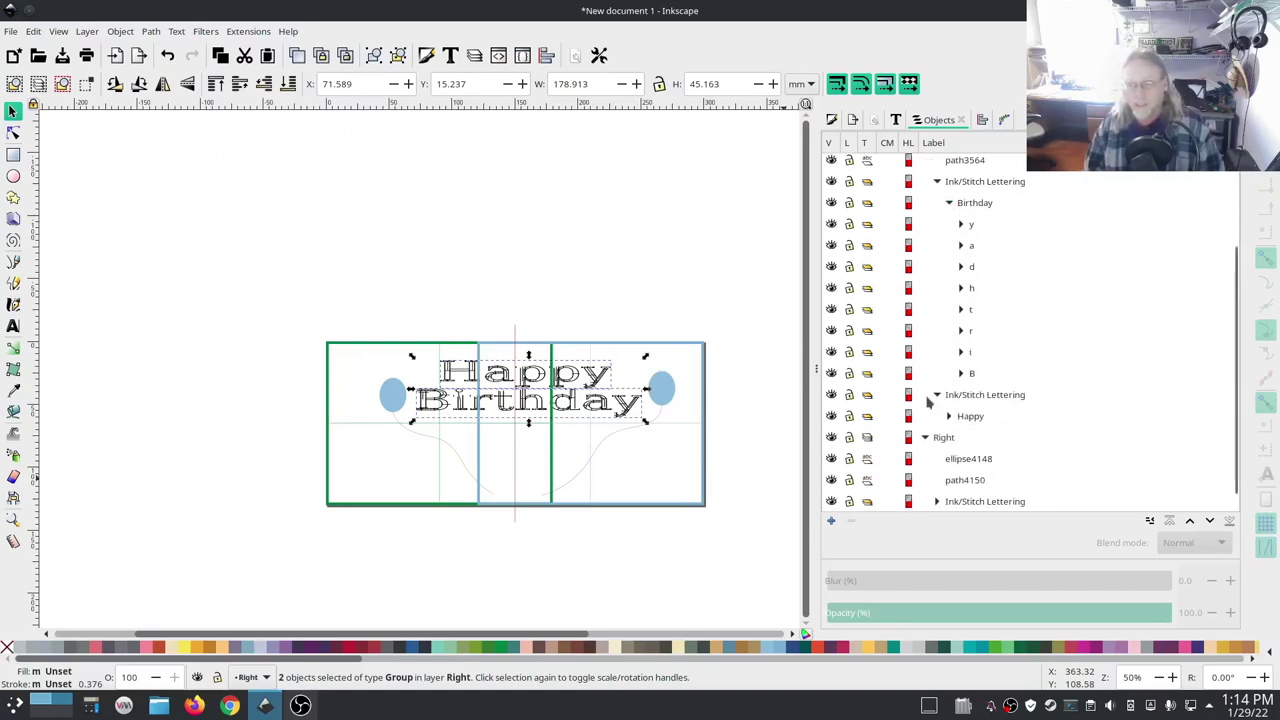
left_click(949, 416)
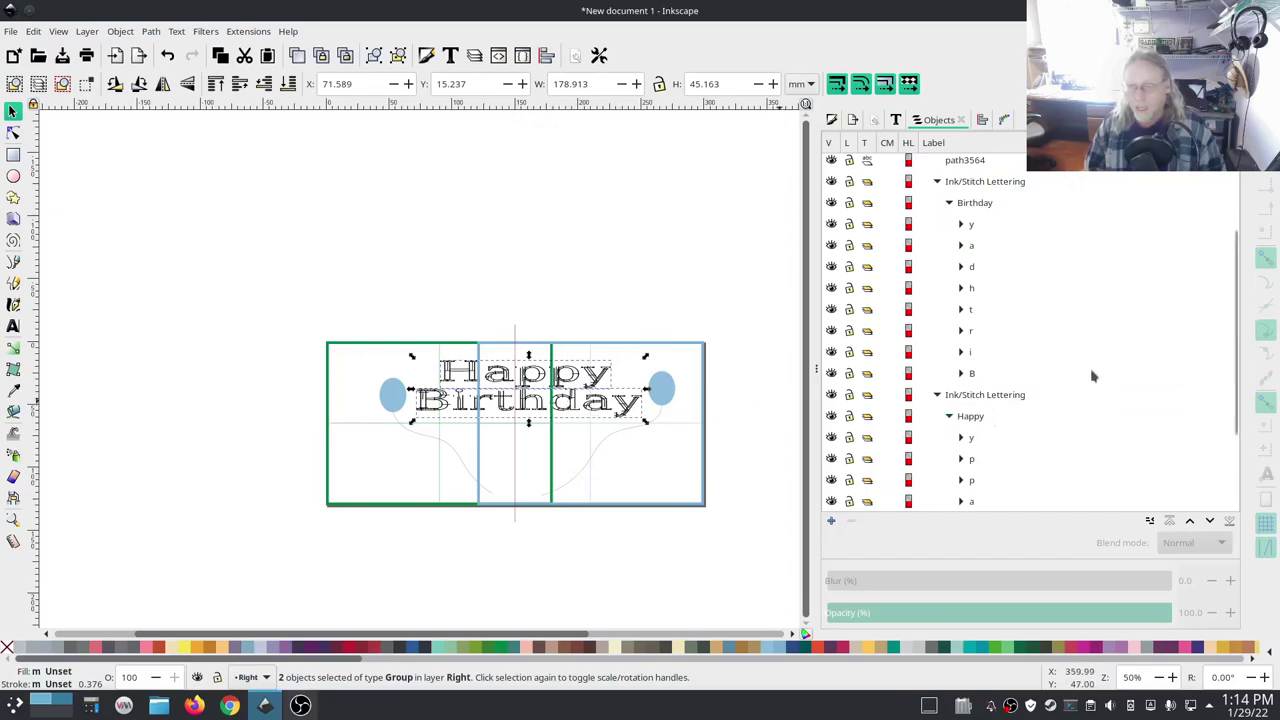
left_click(975, 288)
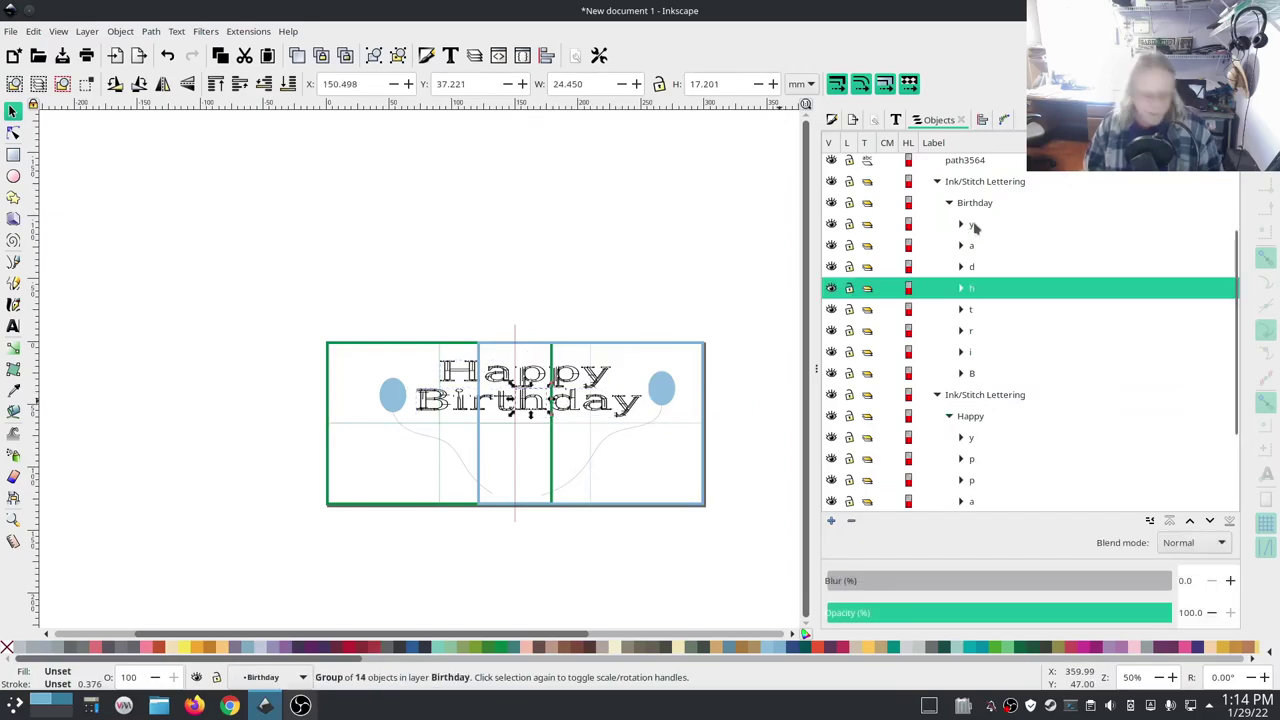
left_click(975, 226, "shift")
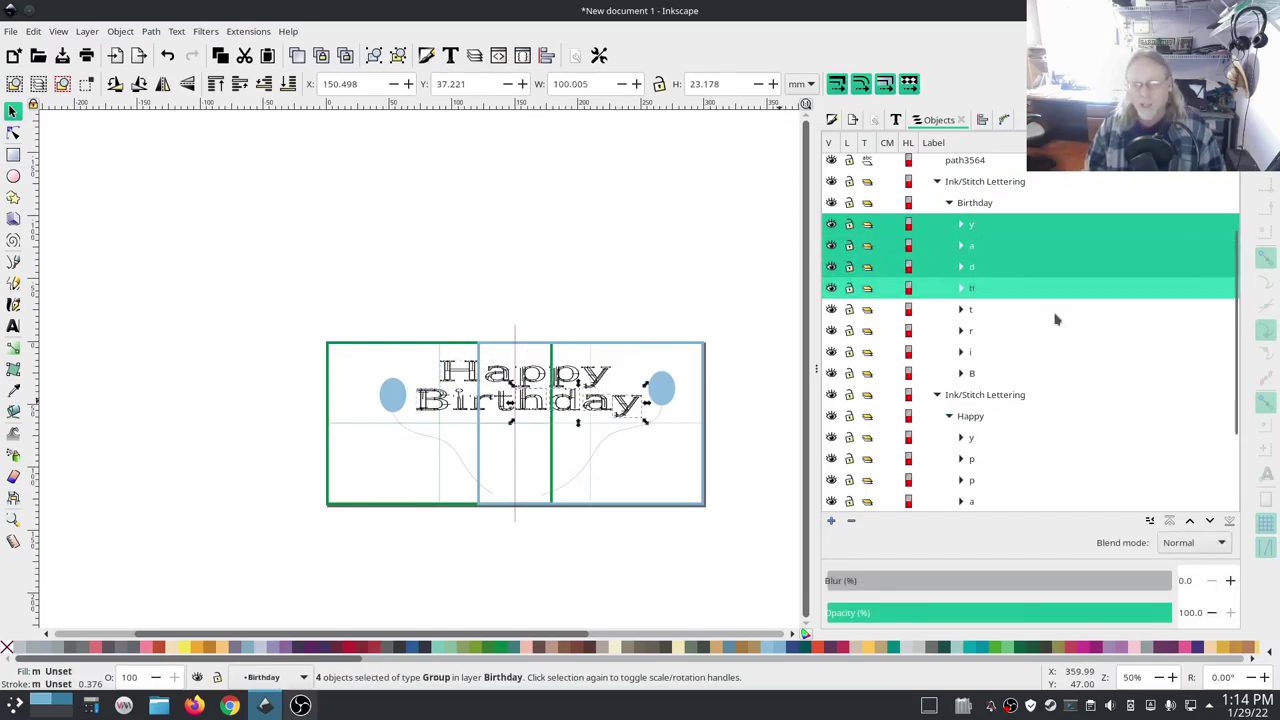
key("Escape")
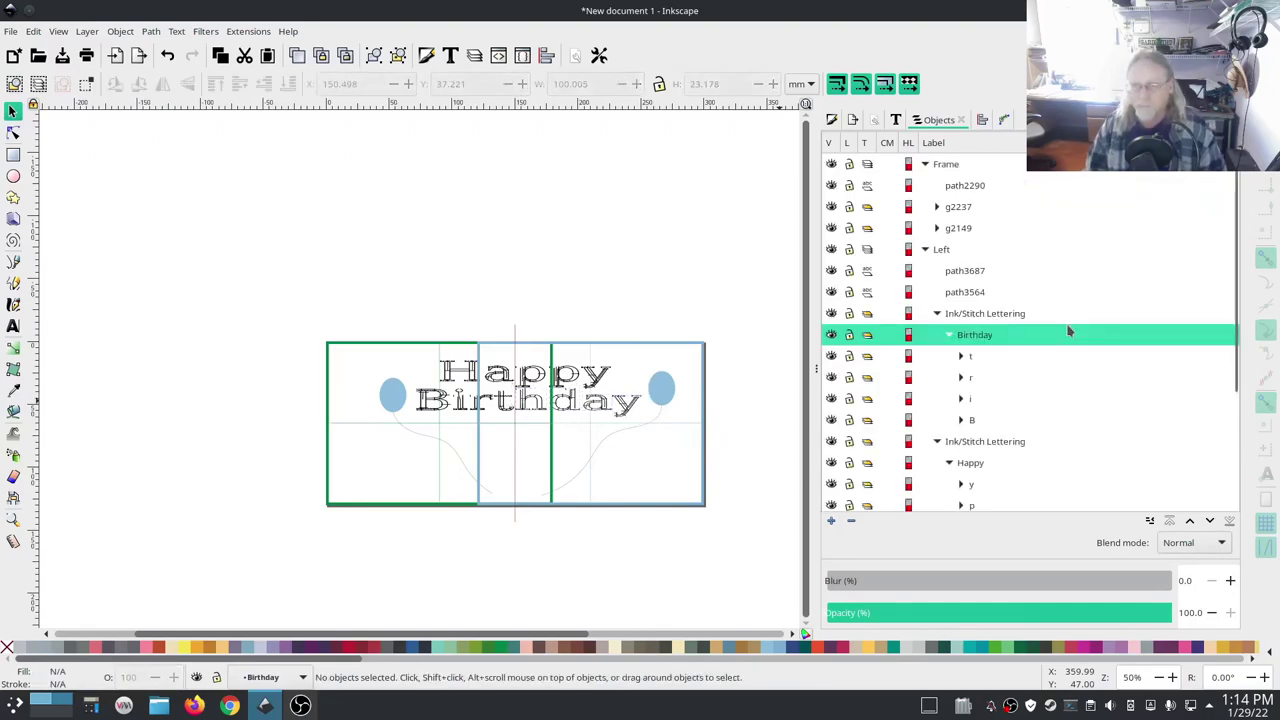
scroll(1040, 359, "down", 3)
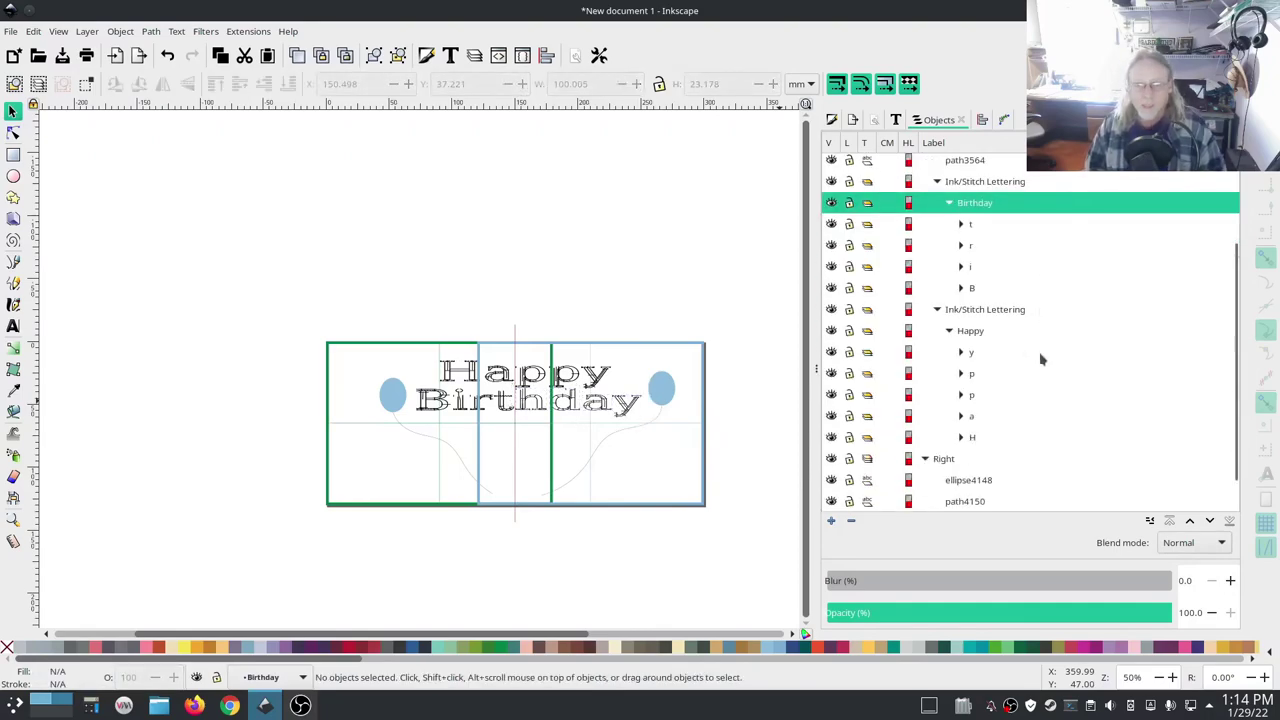
Step: Delete the letters p, p and y from the Happy lettering in the Left layer
left_click(977, 399)
left_click(971, 353, "shift")
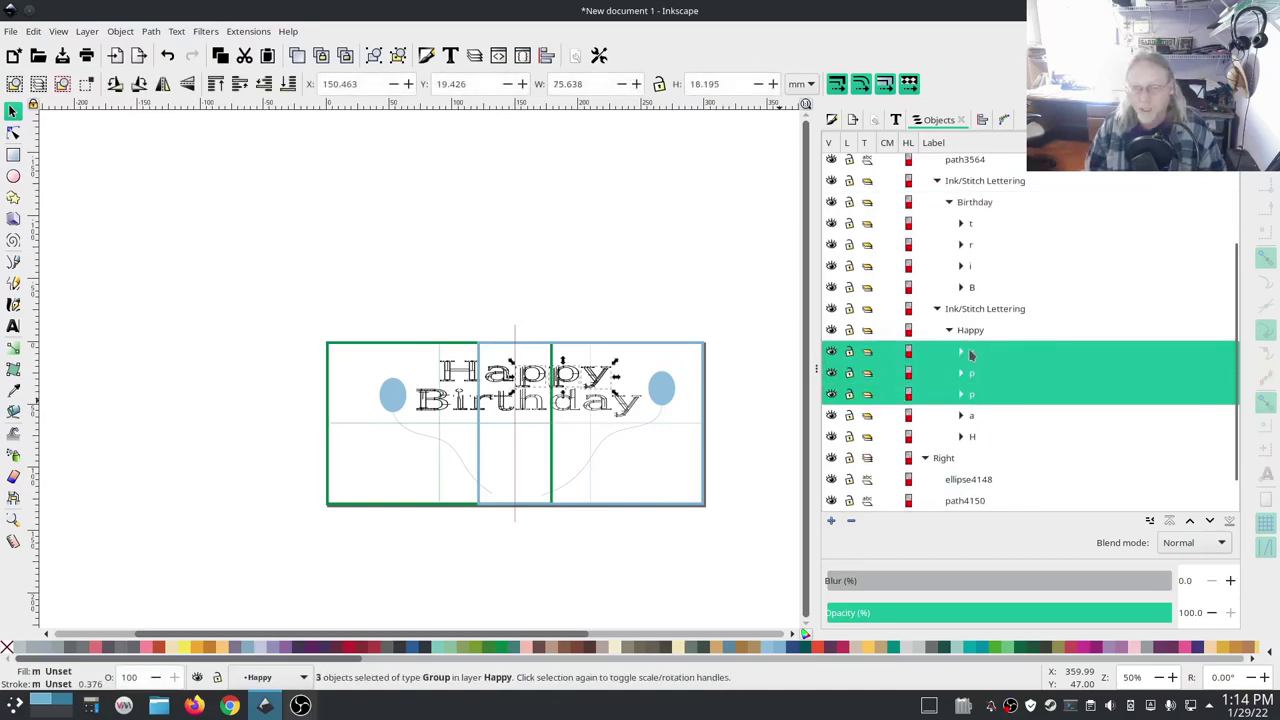
key("Delete")
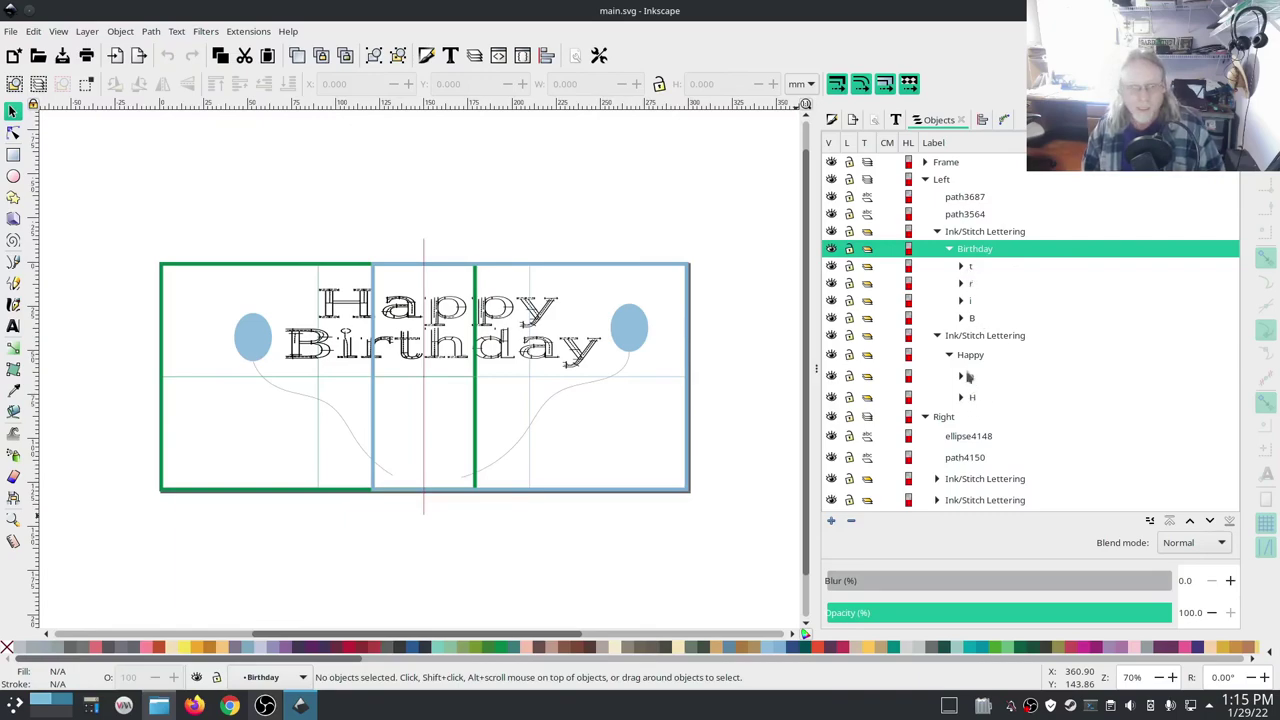
Step: Expand both lettering groups in the Right layer and delete the letters B, i, r and t from its Birthday lettering
left_click(937, 479)
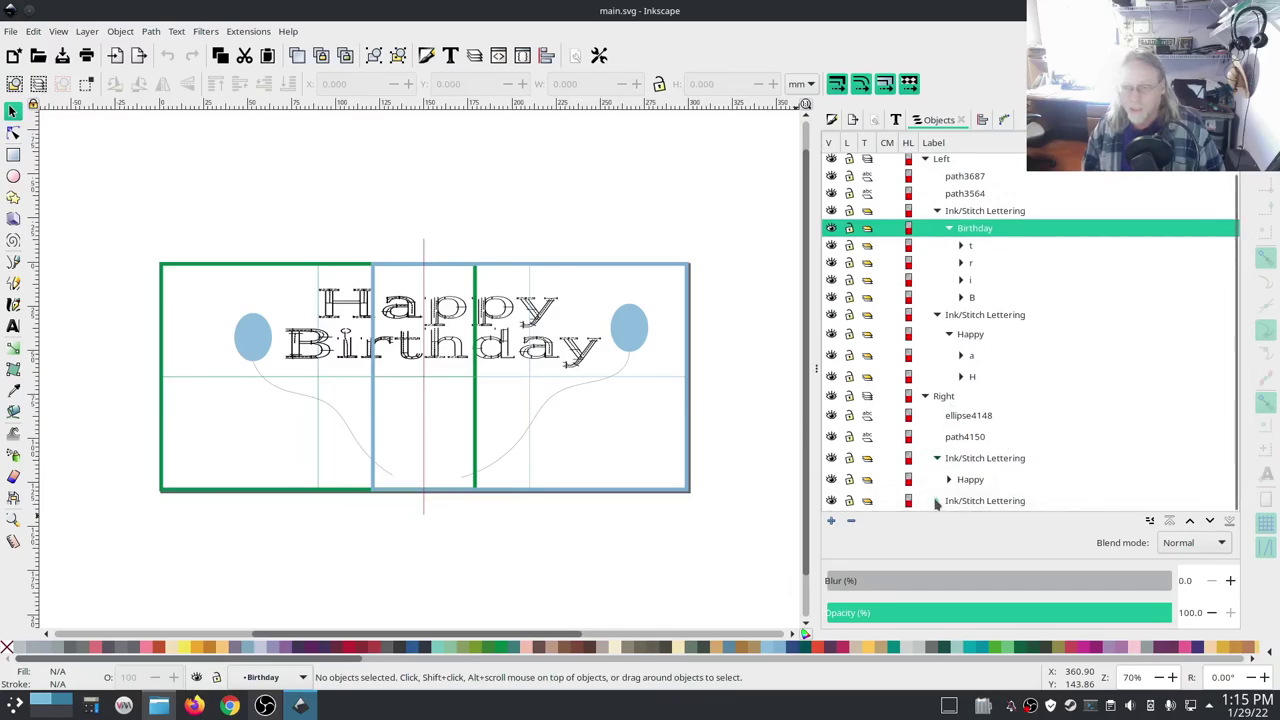
left_click(950, 458)
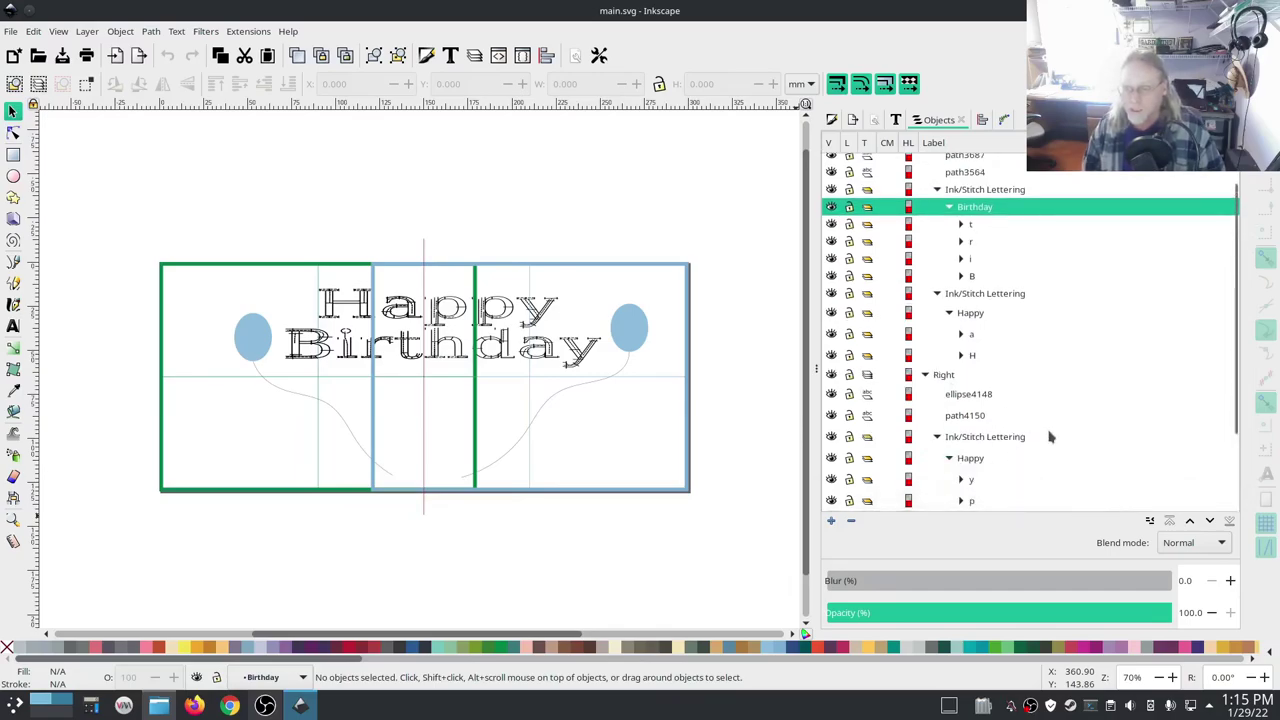
left_click(949, 500)
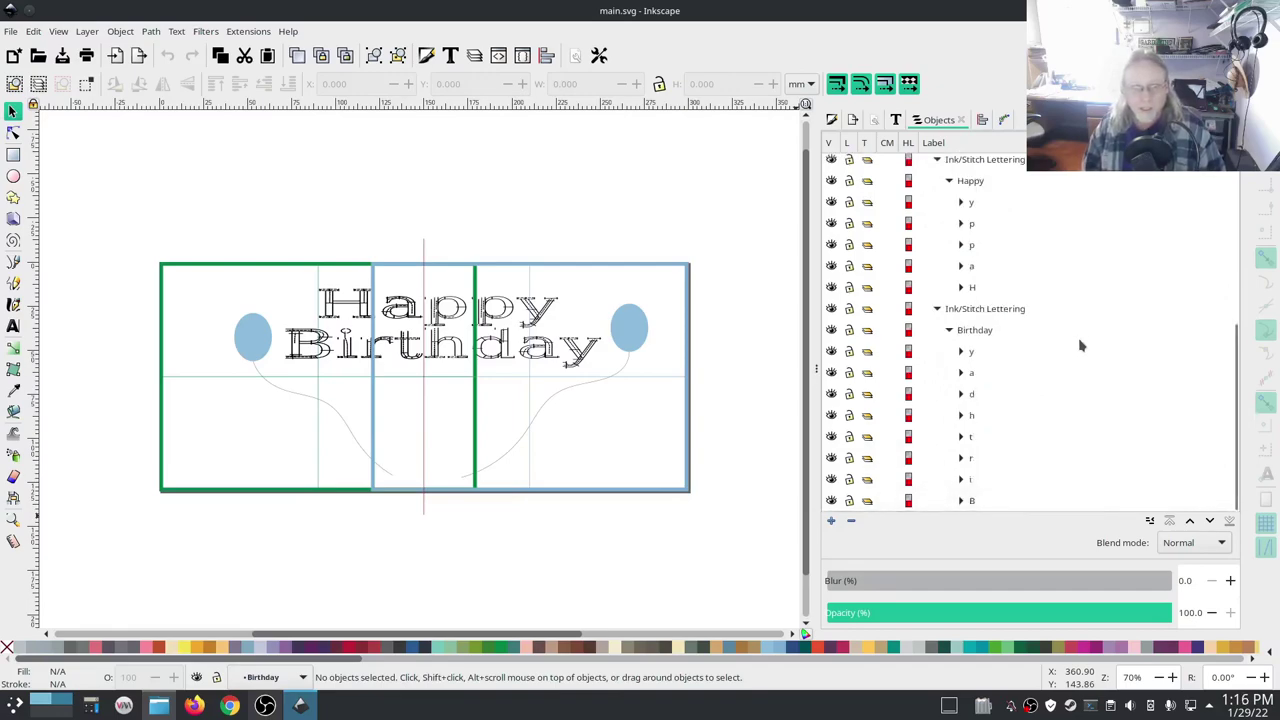
left_click(973, 503)
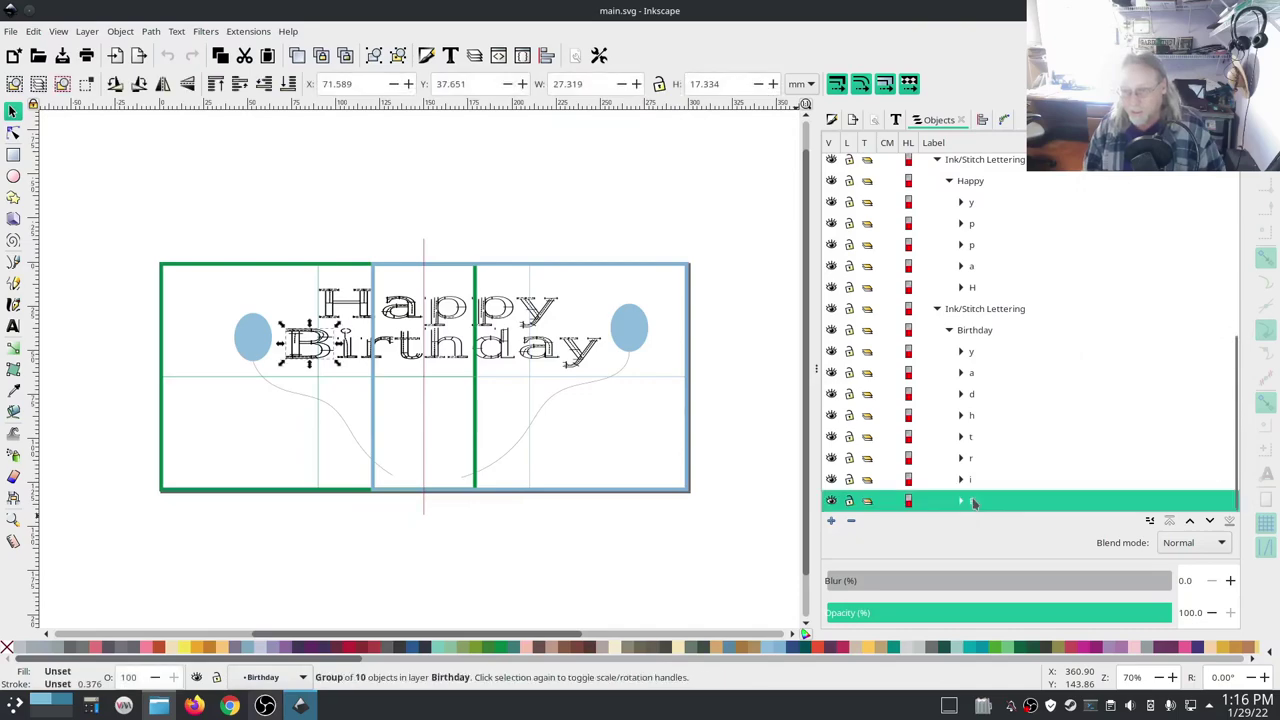
left_click(979, 441, "shift")
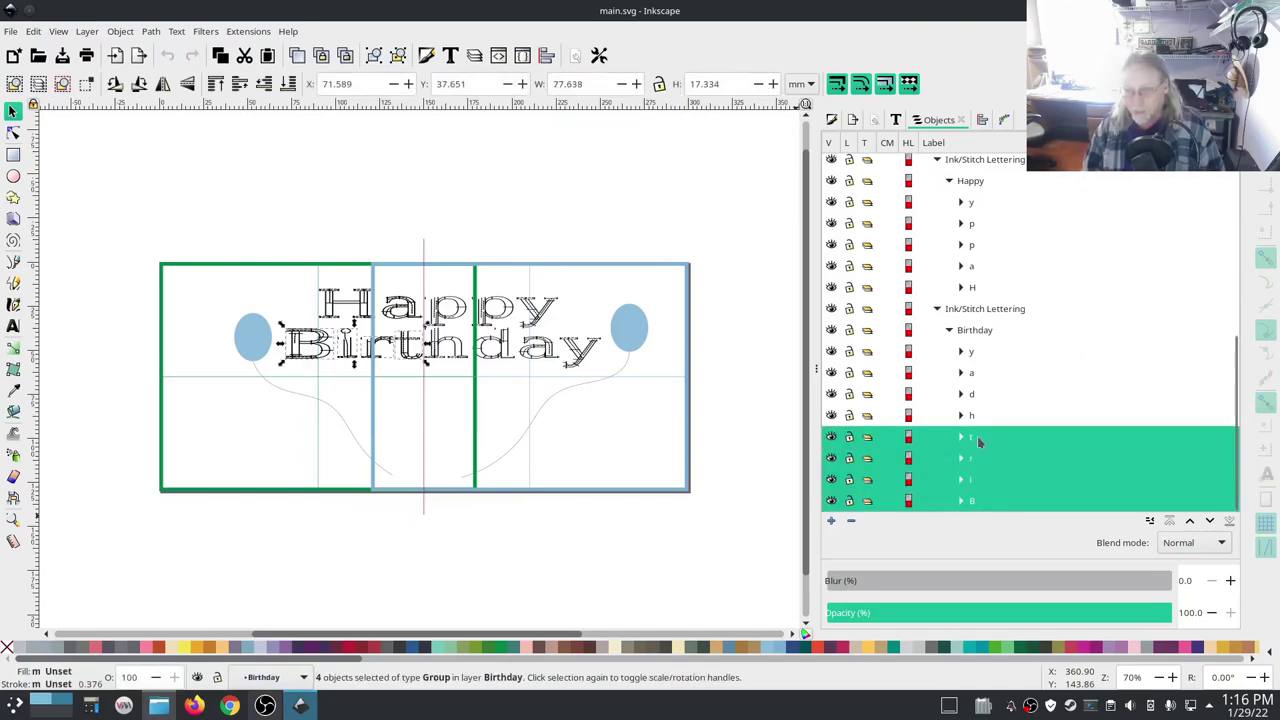
key("shift+Page_Up")
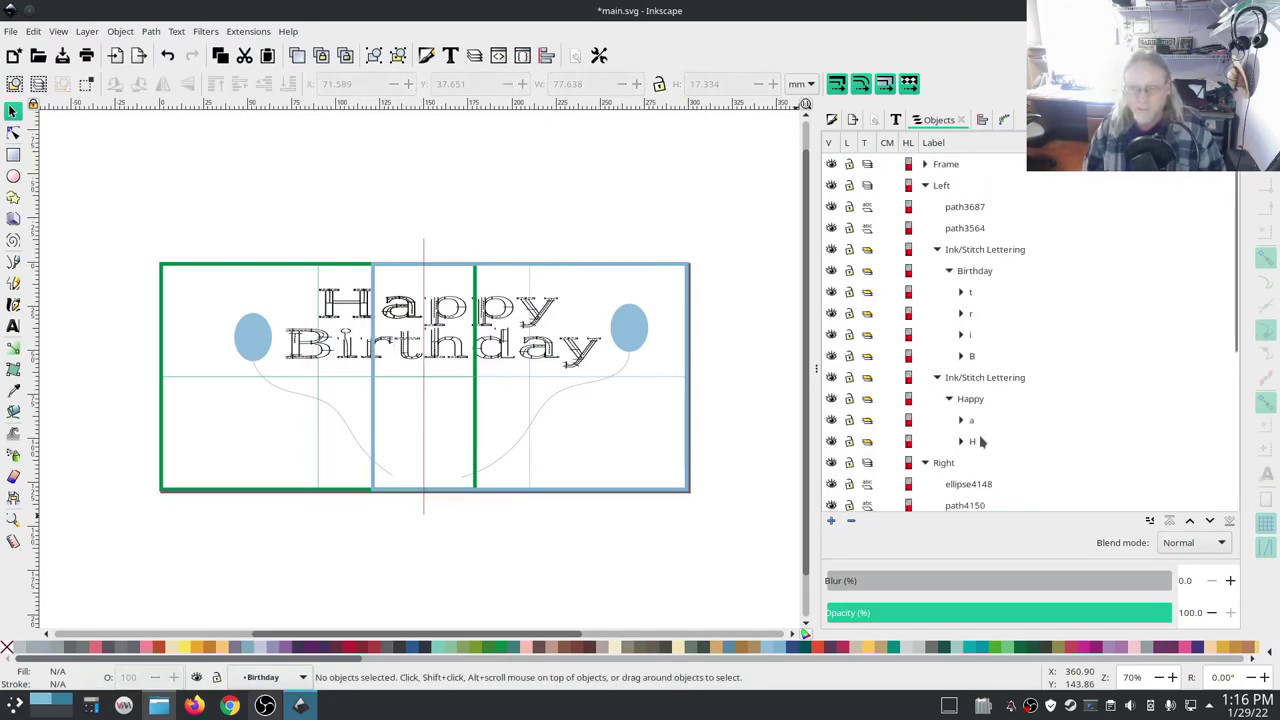
Step: Delete the letters H and a from the Happy lettering in the Right layer
scroll(1040, 410, "down", 5)
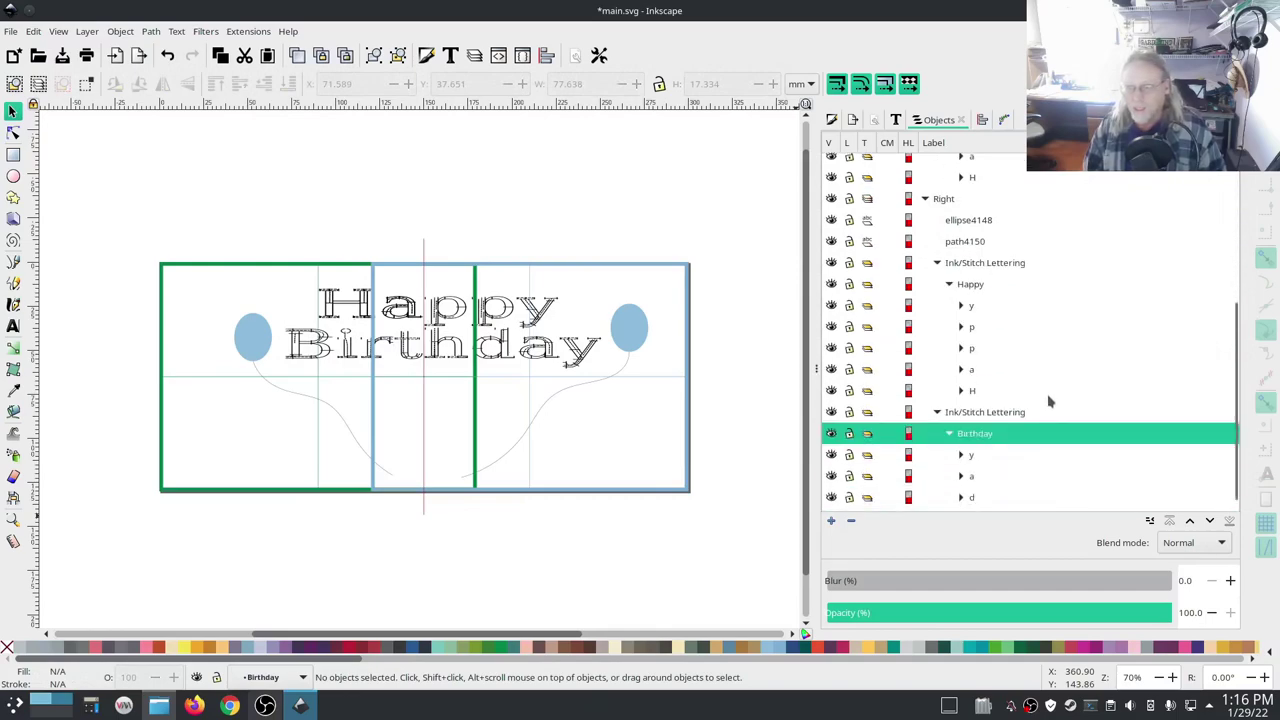
scroll(1049, 401, "down", 1)
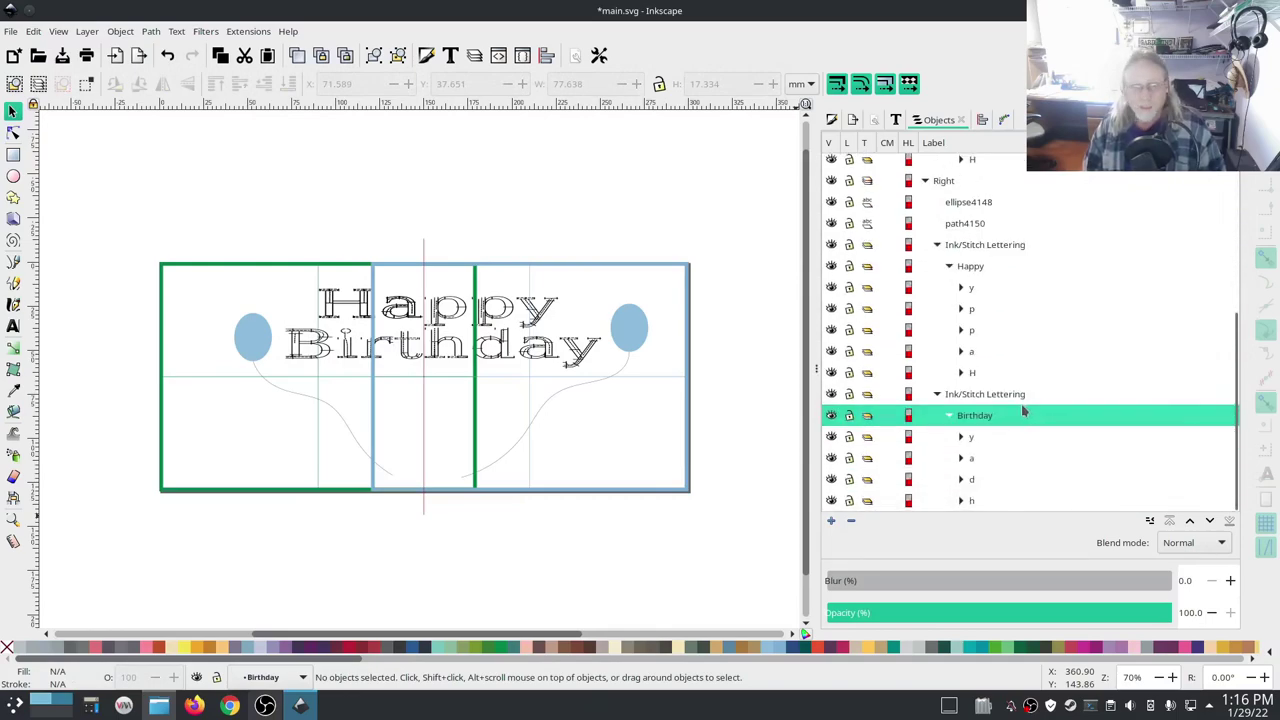
left_click(979, 374)
left_click(977, 352, "shift")
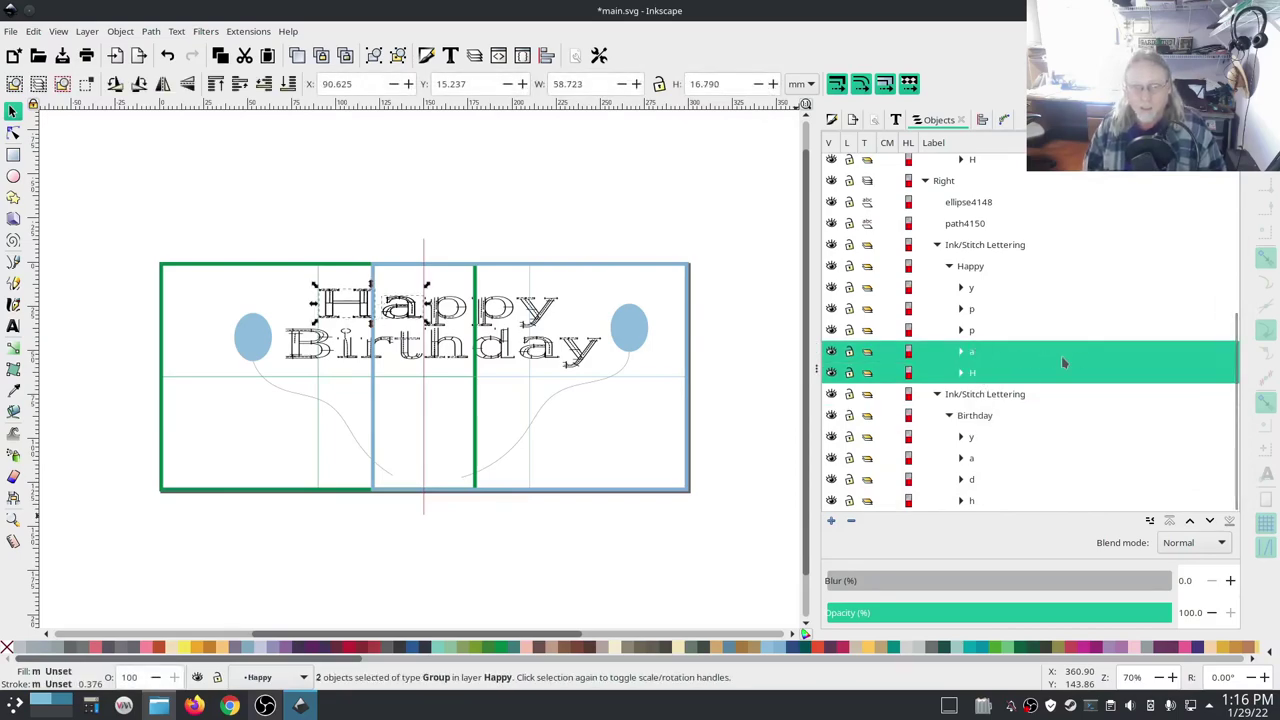
key("shift+Page_Up")
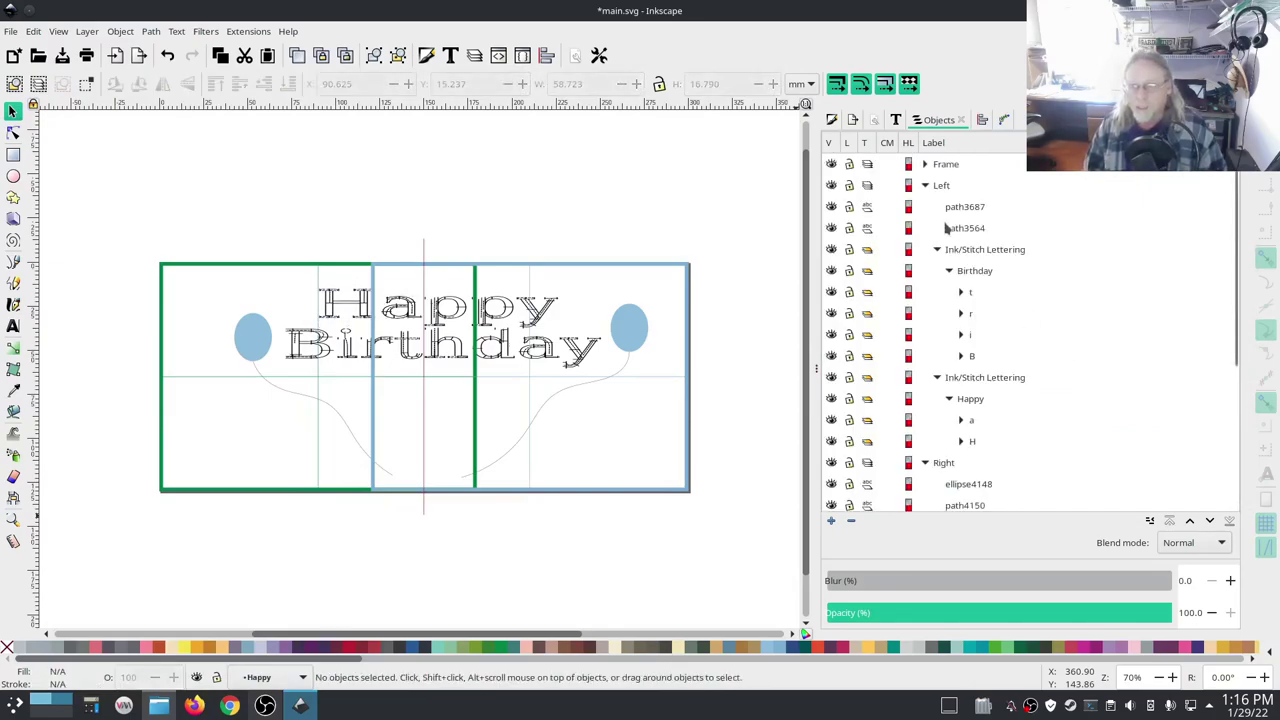
Step: Collapse the Left and Right layers and the Right layer's two lettering groups in the object list
left_click(925, 186)
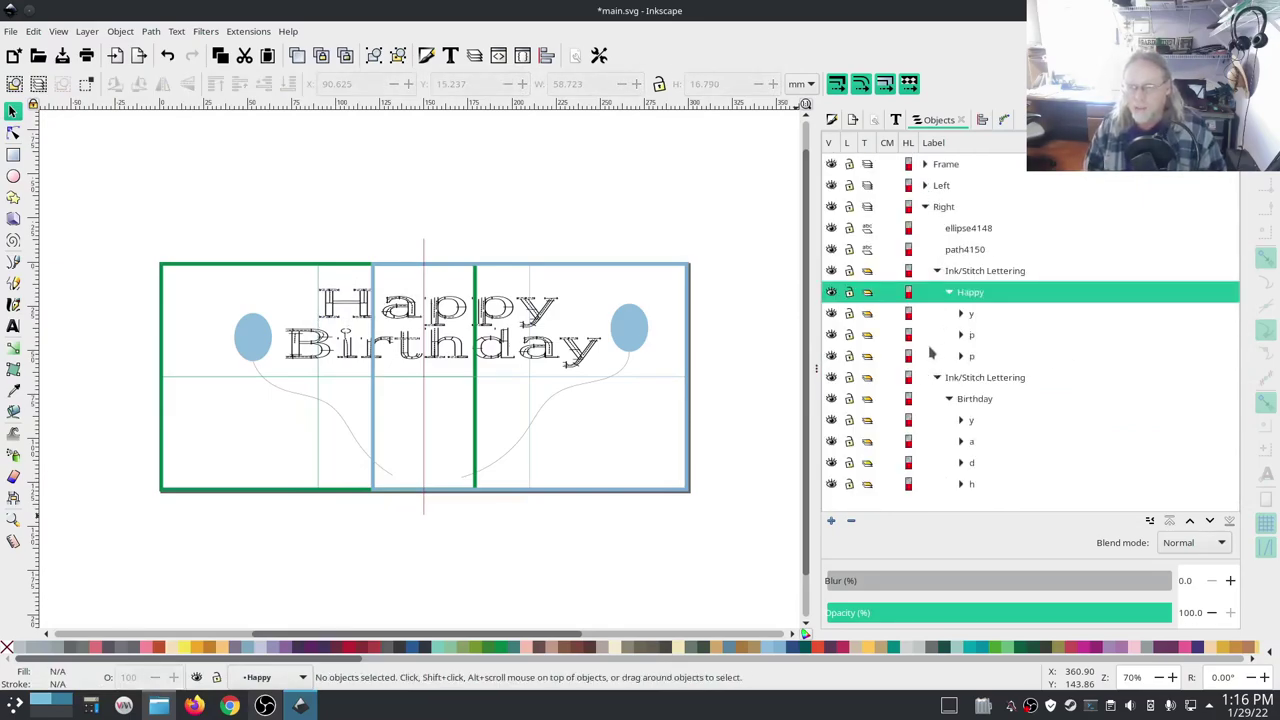
left_click(937, 271)
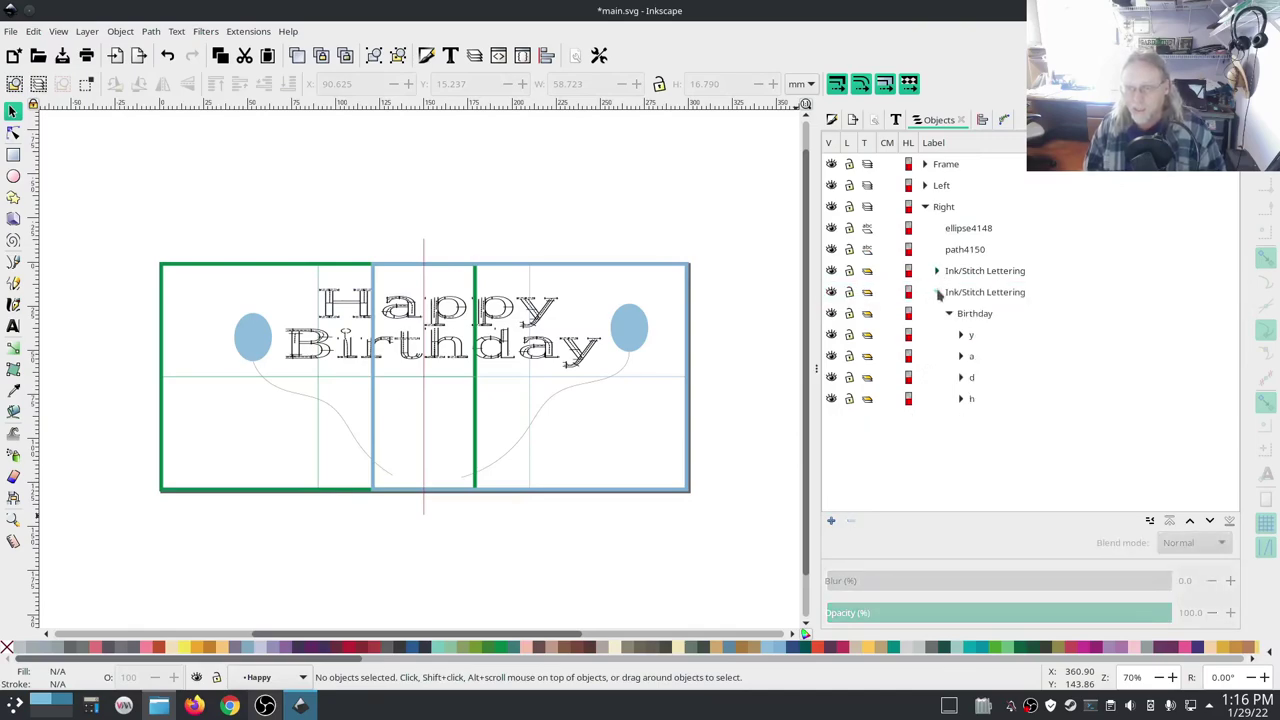
left_click(937, 292)
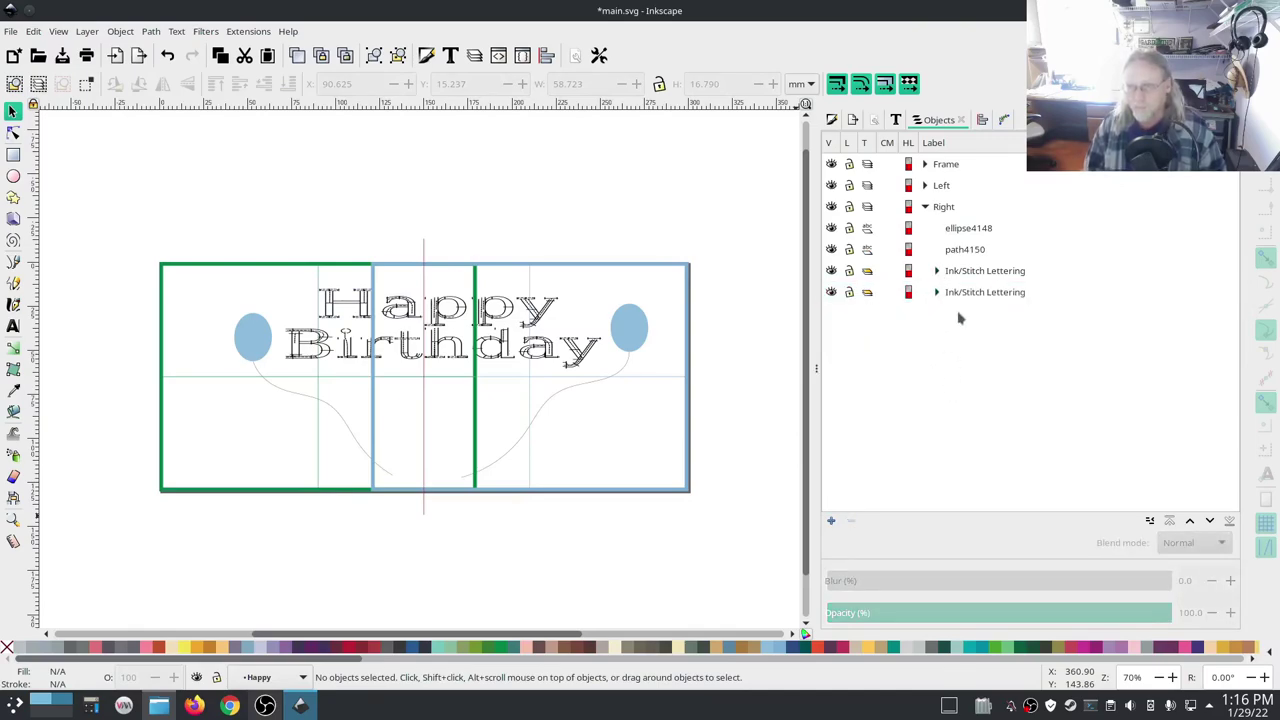
left_click(925, 207)
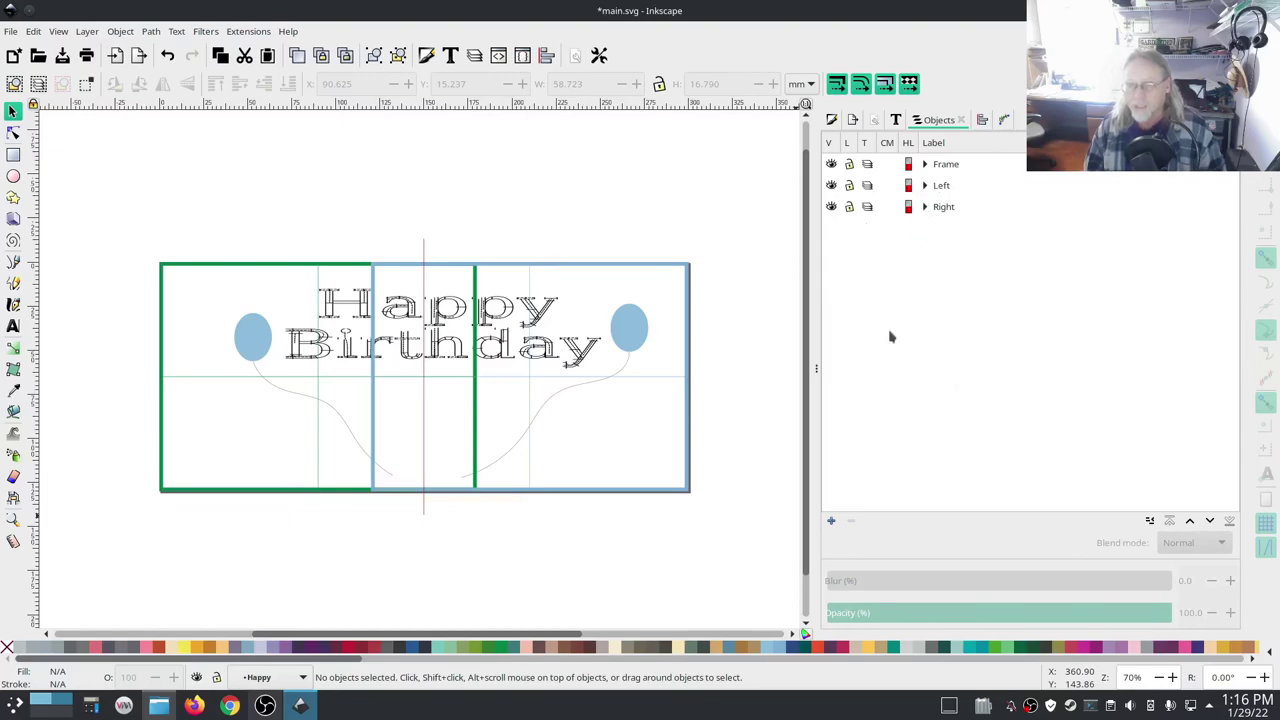
Step: Check how the design is split by hiding and reshowing the Left layer and the Right layer in turn
left_click(831, 186)
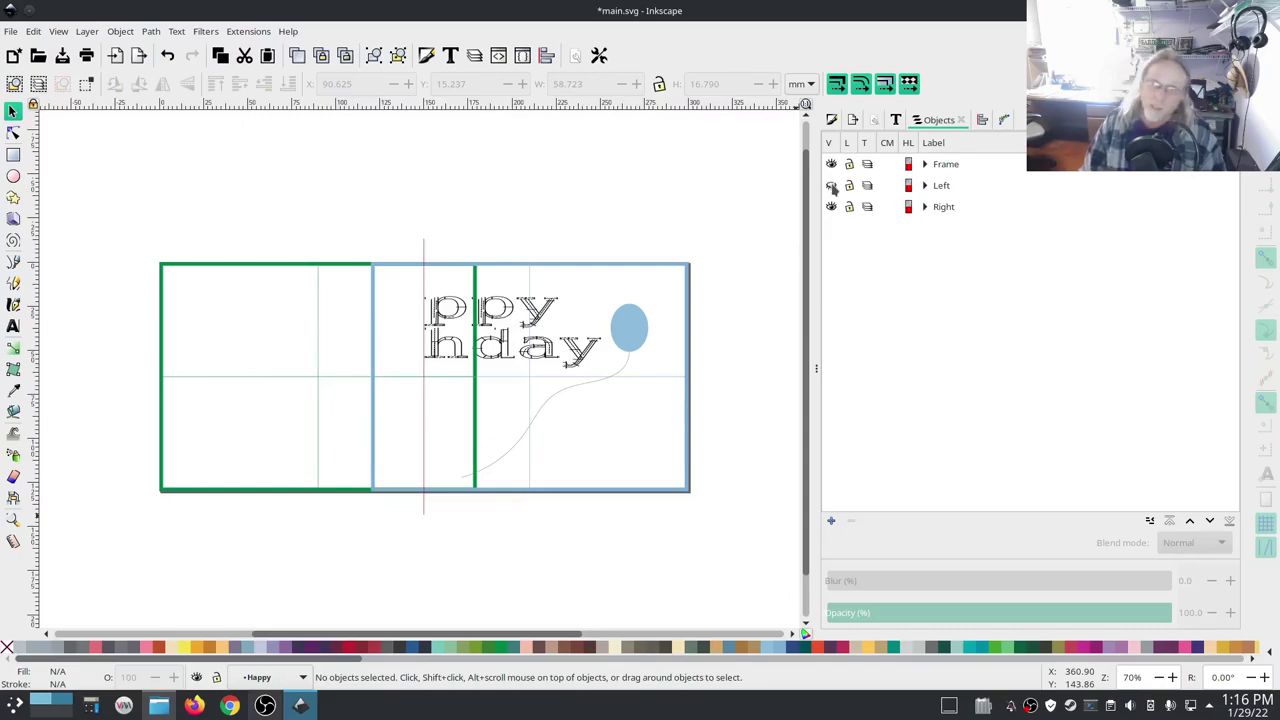
left_click(831, 186)
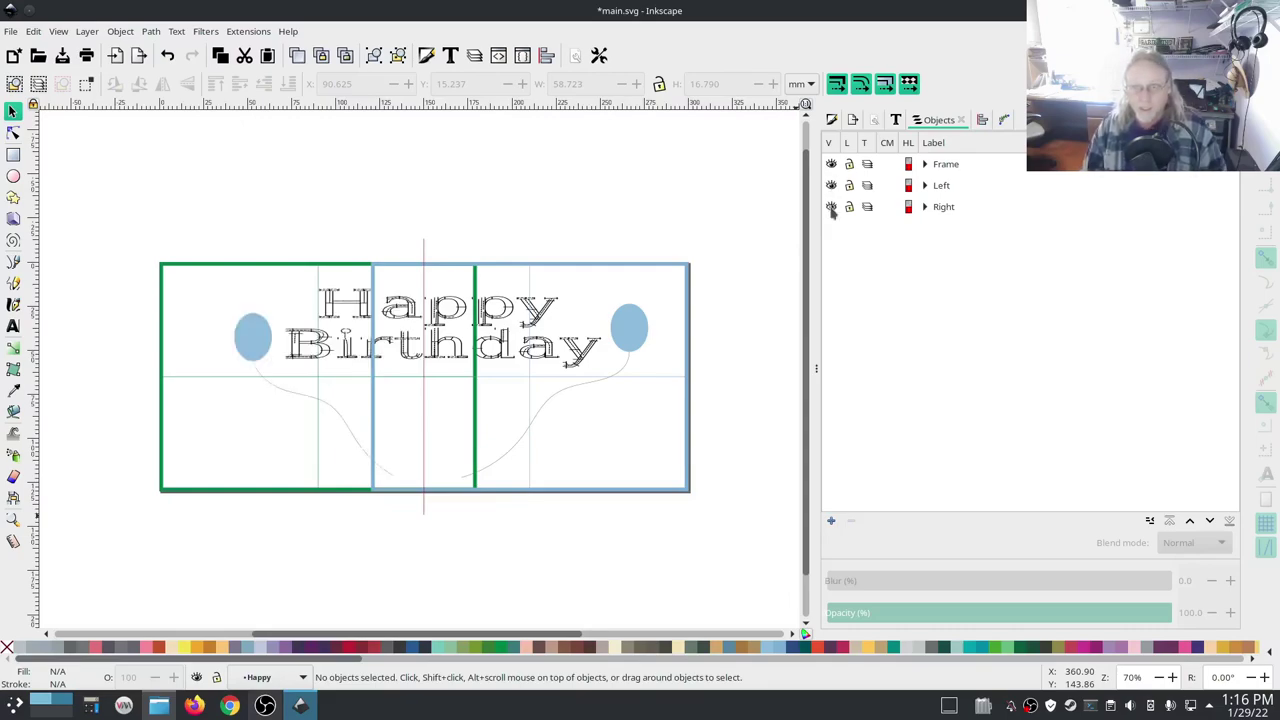
left_click(831, 207)
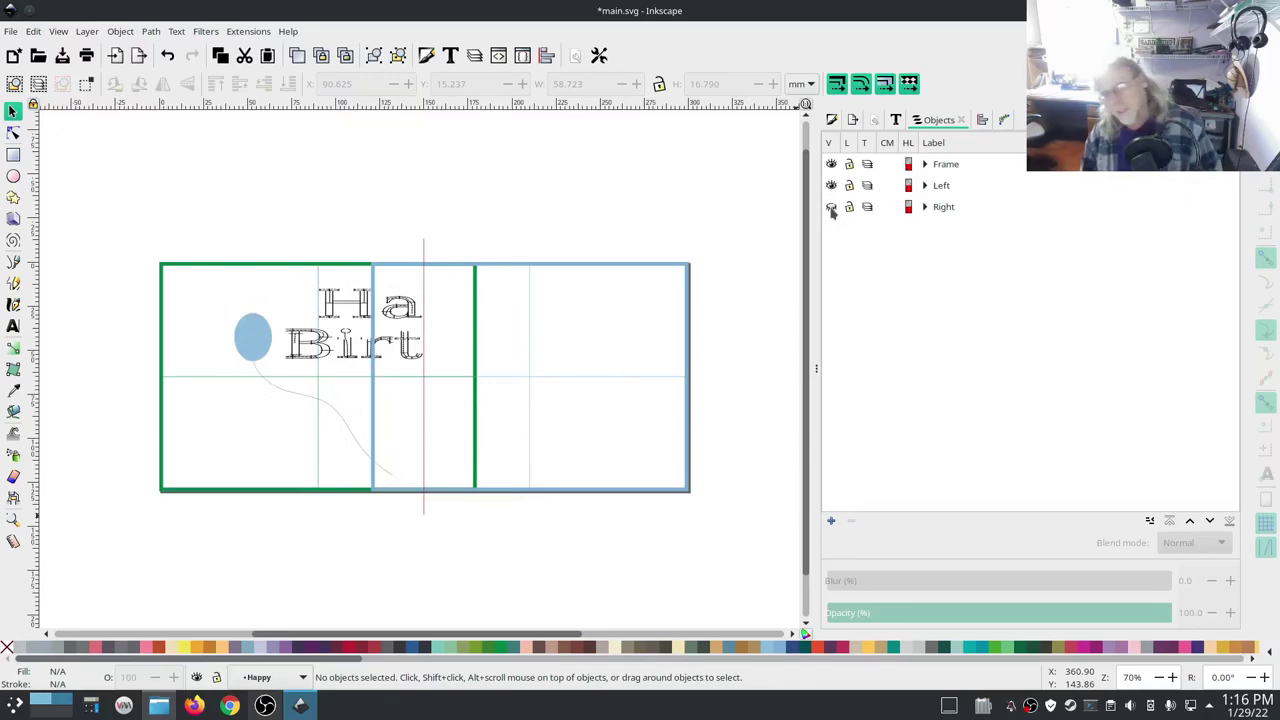
left_click(831, 207)
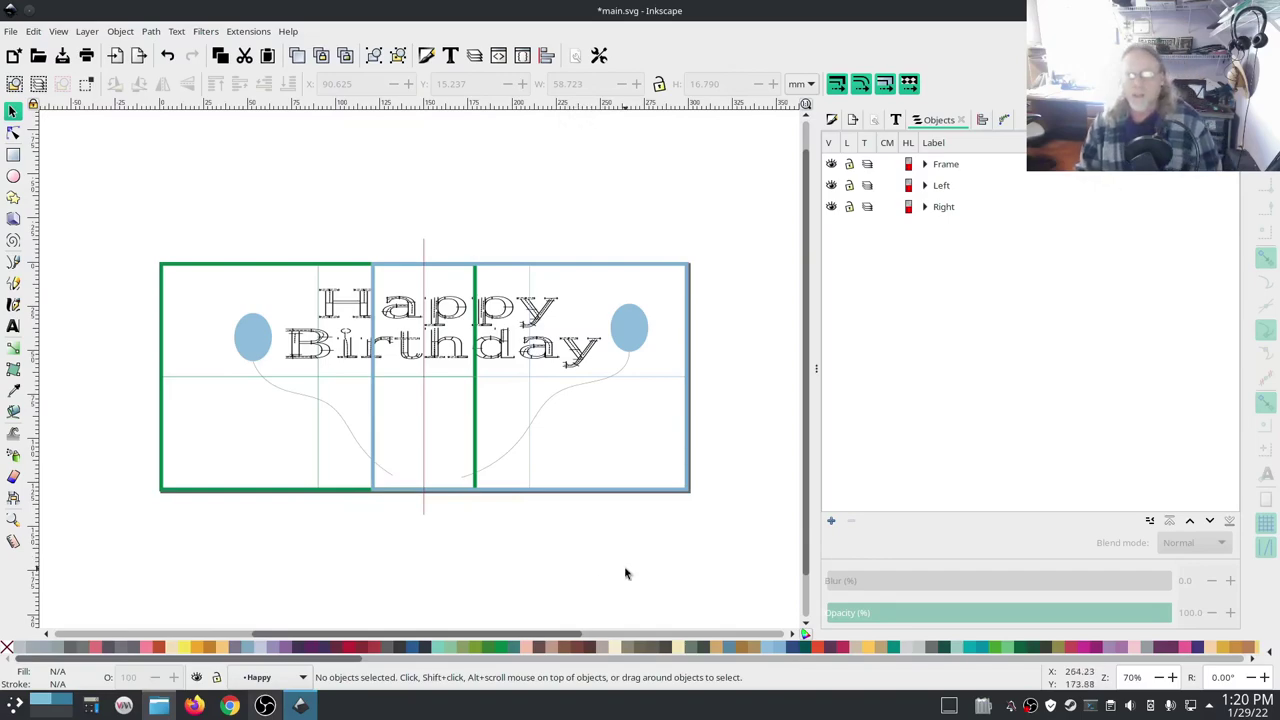
Step: Hide the Frame and Right layers so only the Left layer is shown, and save main.svg
left_click(831, 164)
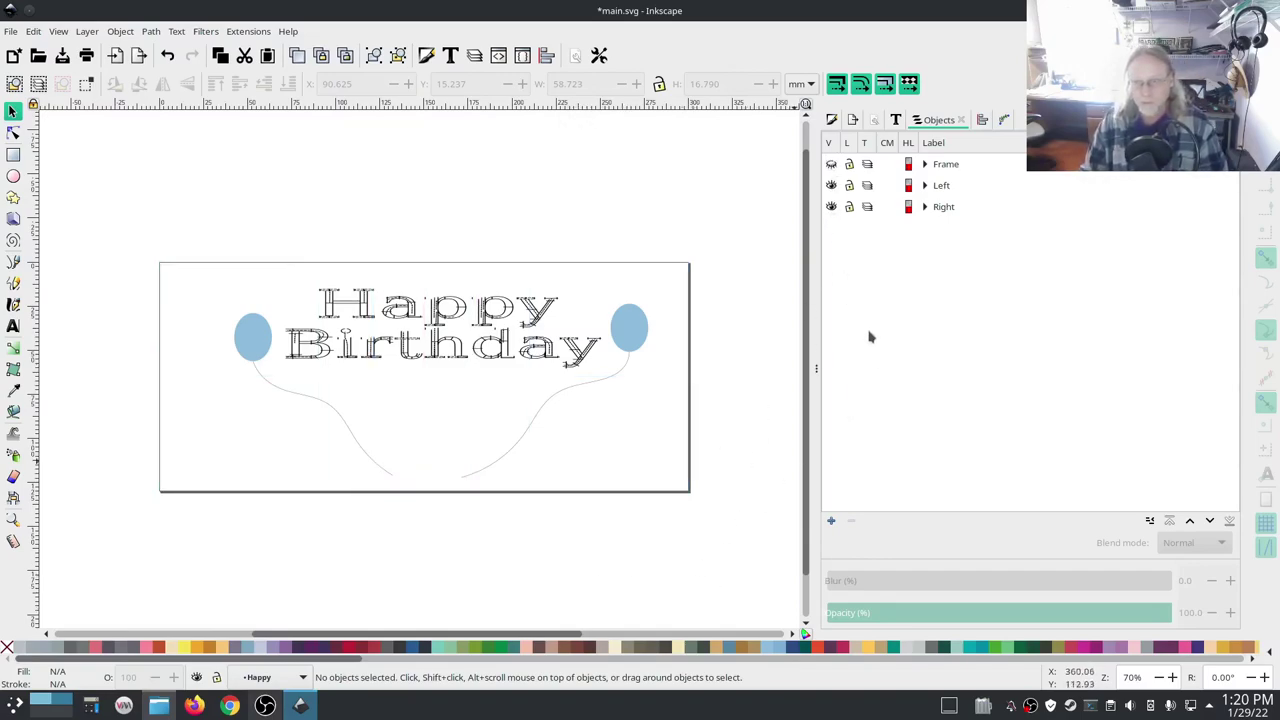
left_click(831, 207)
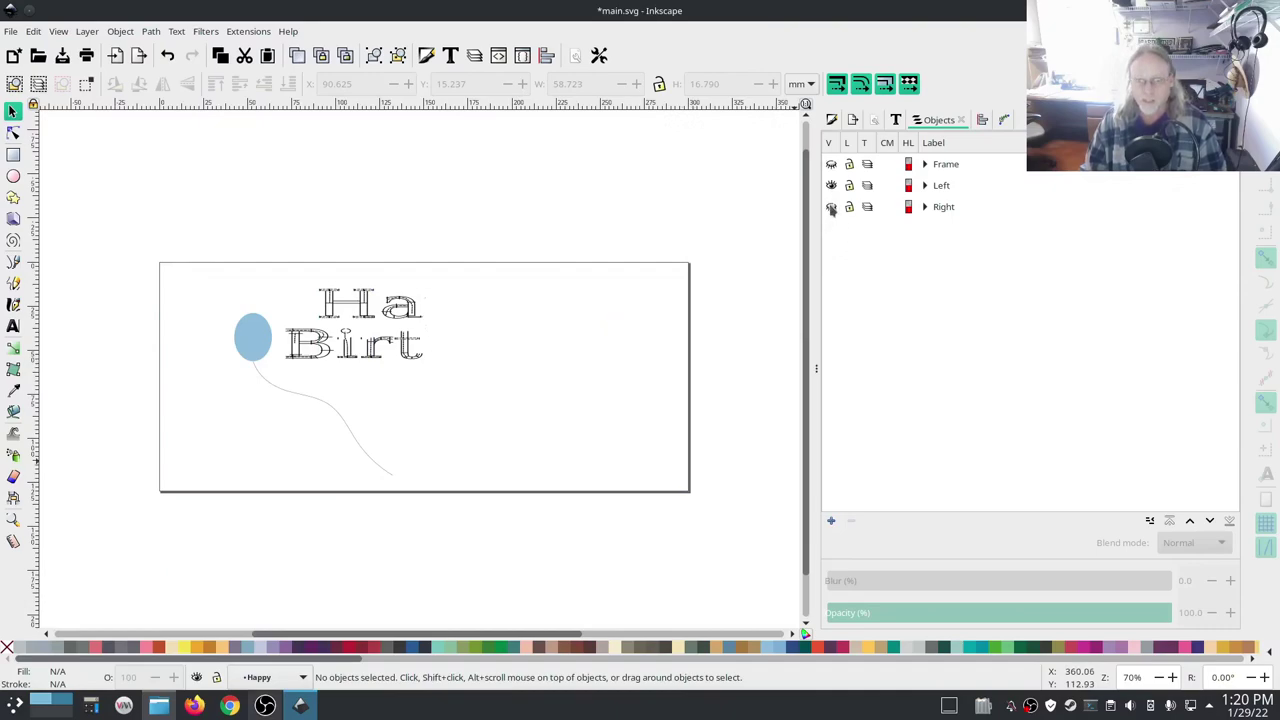
left_click(9, 31)
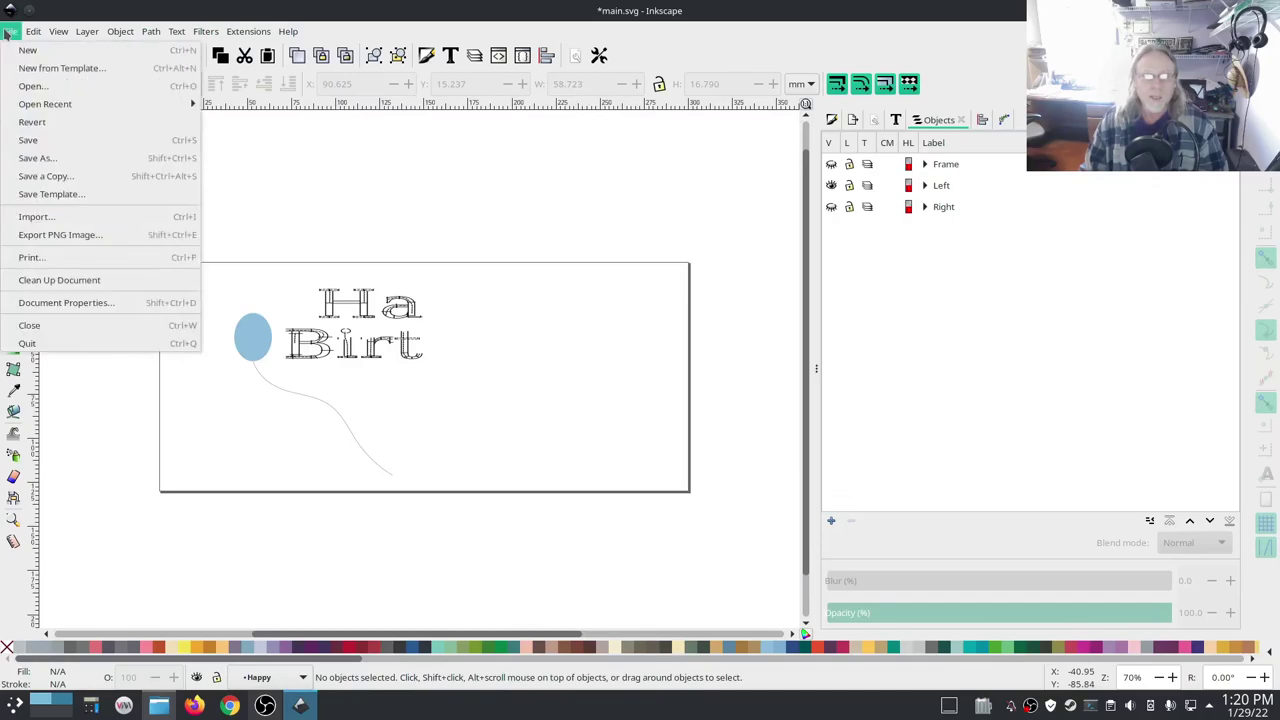
left_click(45, 141)
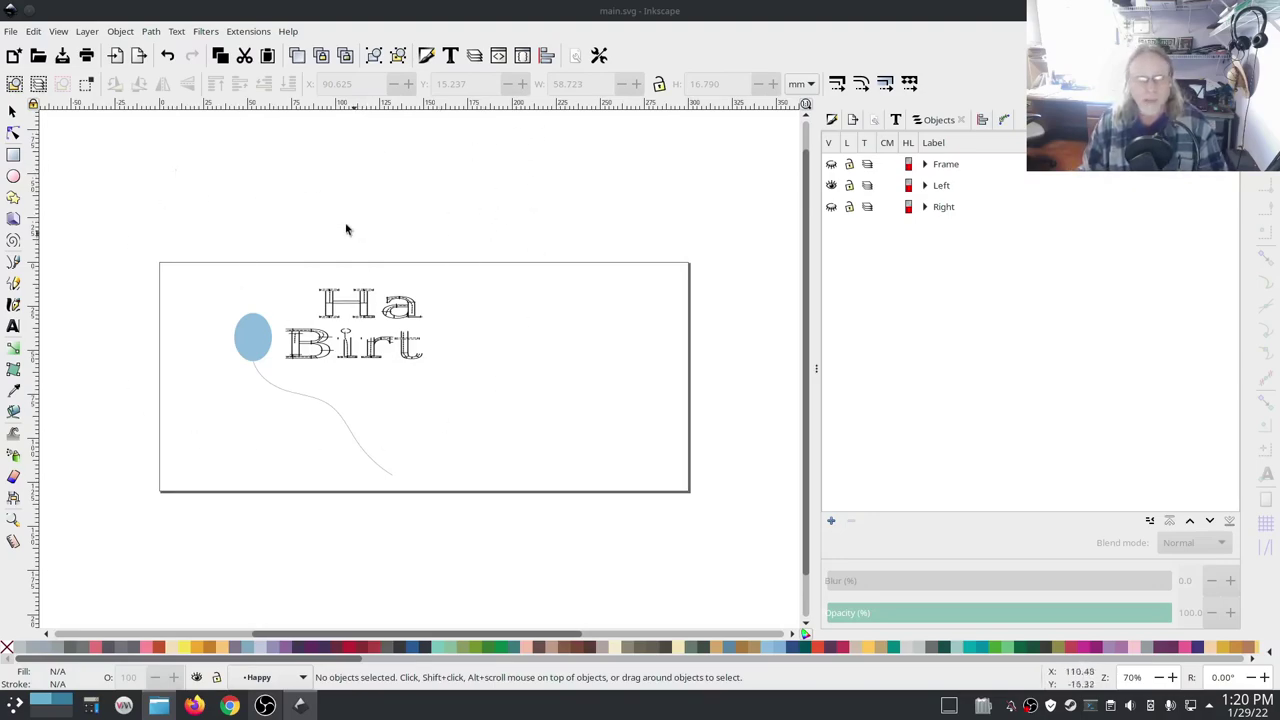
Step: Save the visible Left layer design as left.pes in the Ink/Stitch Brother Embroidery Format in the split folder
left_click(10, 31)
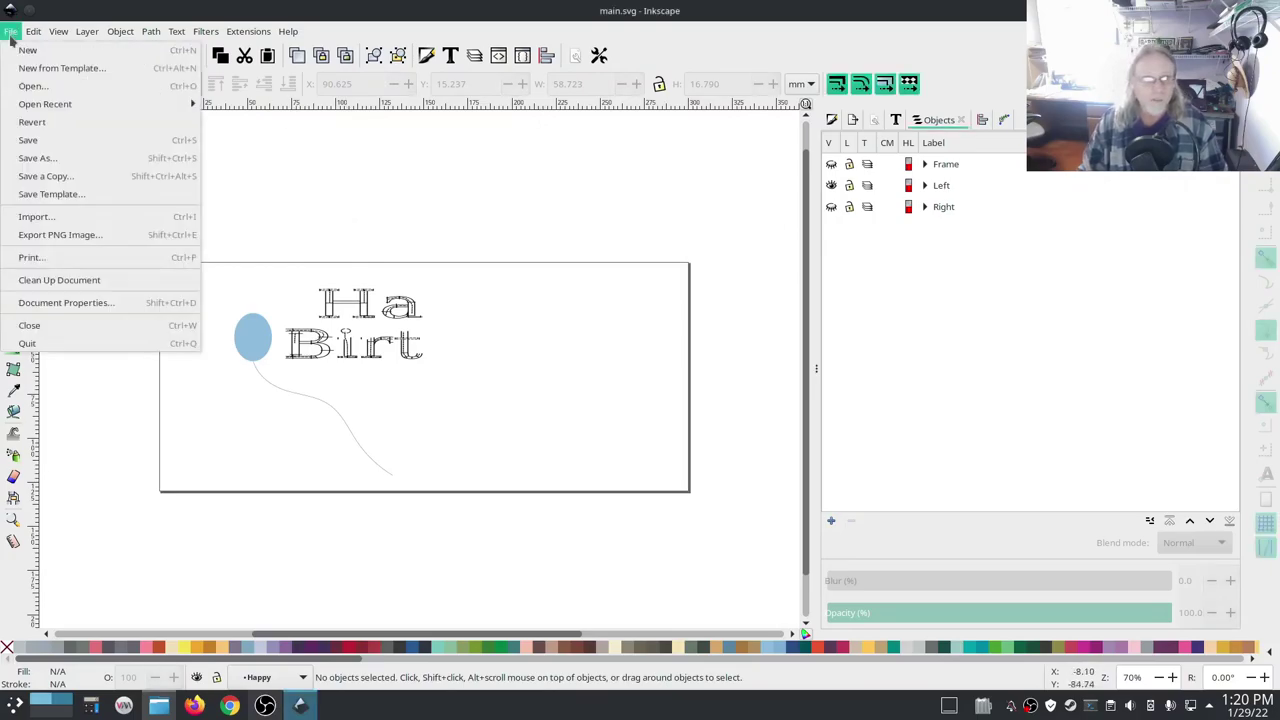
left_click(53, 158)
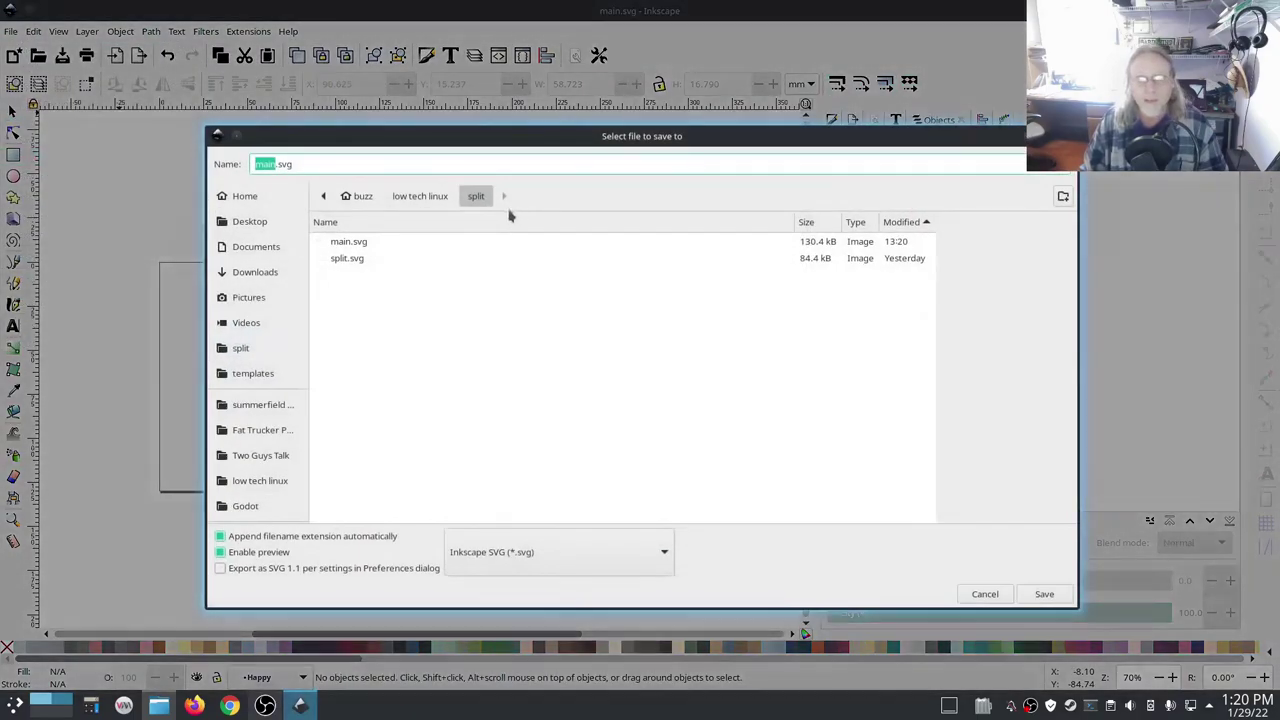
left_click(335, 166)
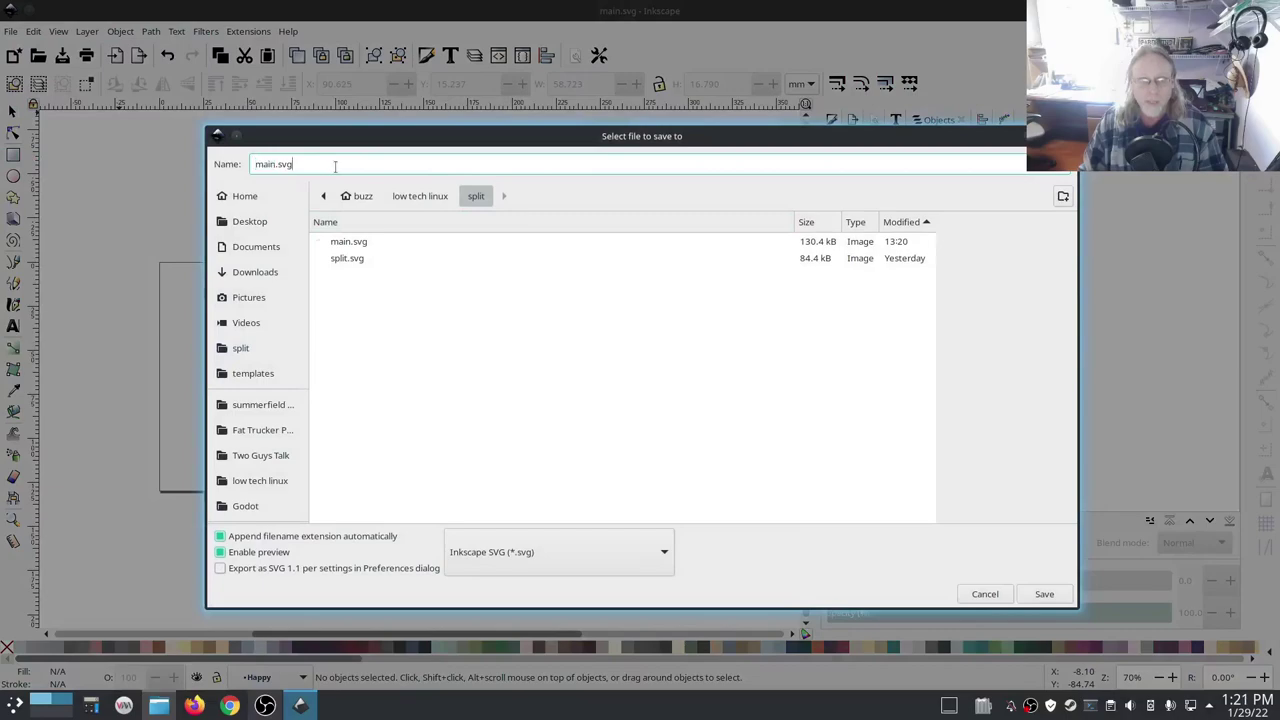
key("ctrl+a")
type("le")
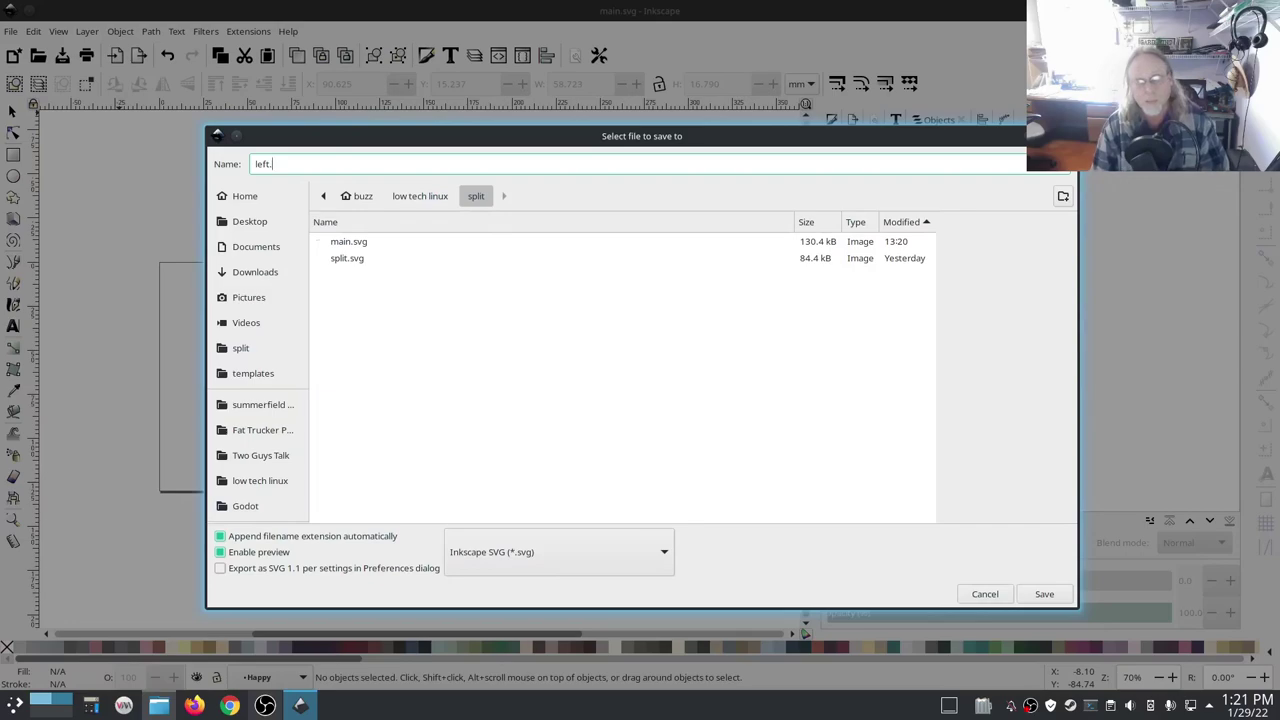
type("s")
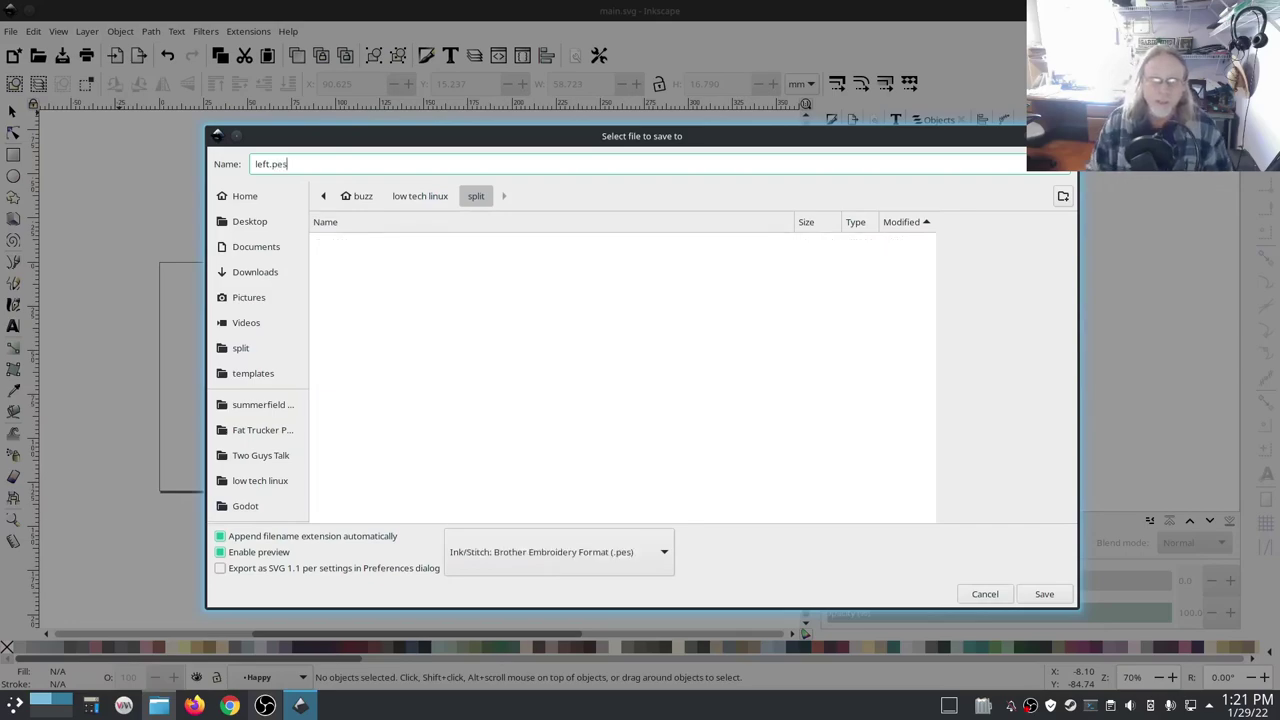
left_click(1045, 594)
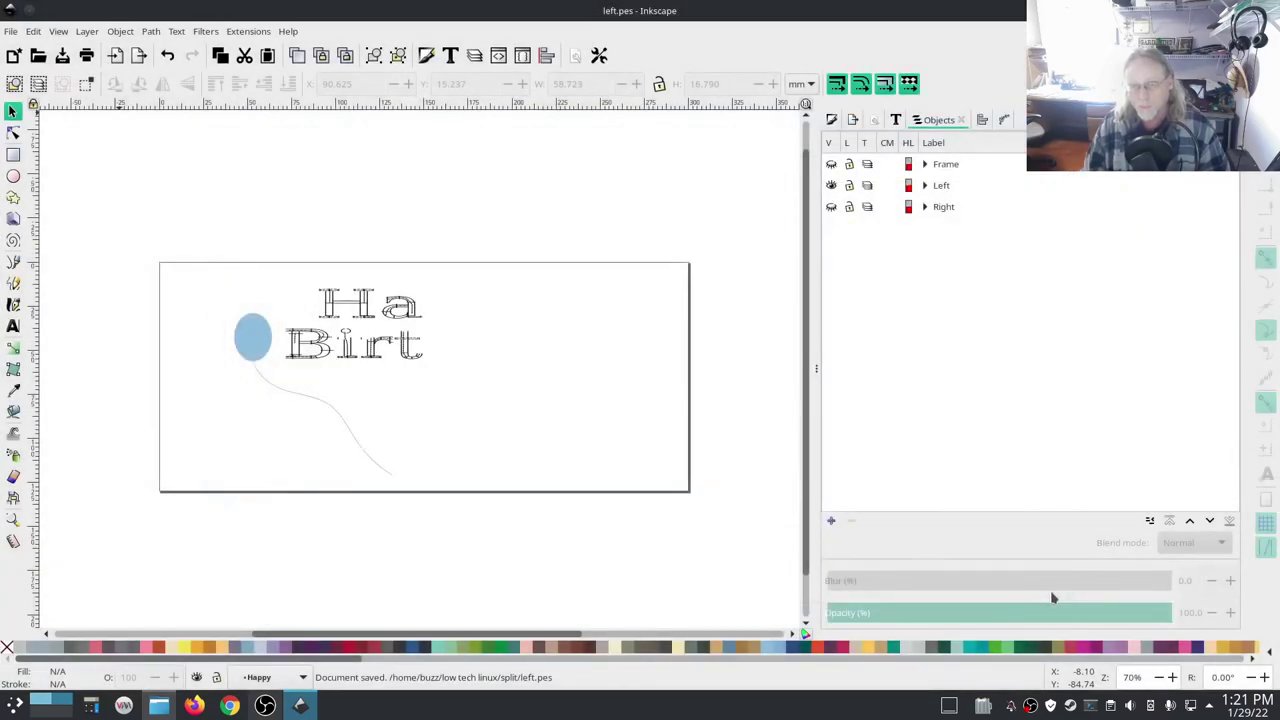
Step: Show only the Right layer and save it as right.pes in the Ink/Stitch Brother Embroidery Format in the split folder
left_click(831, 186)
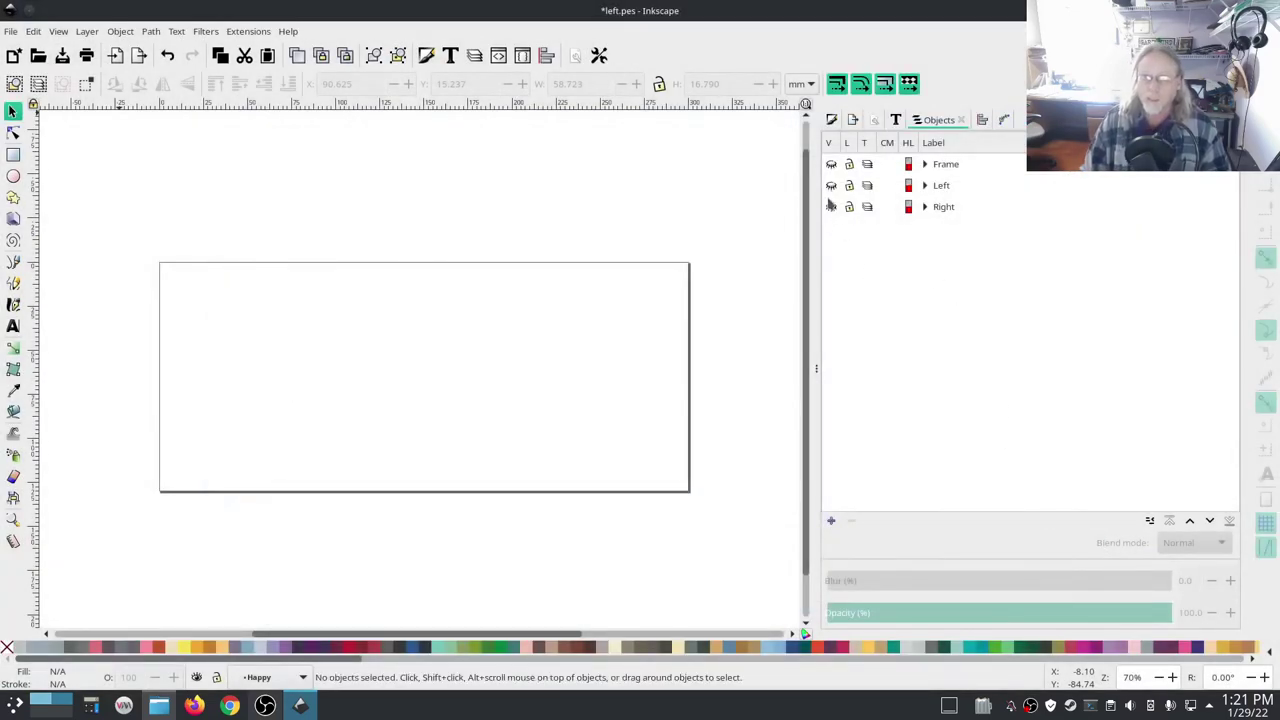
left_click(831, 207)
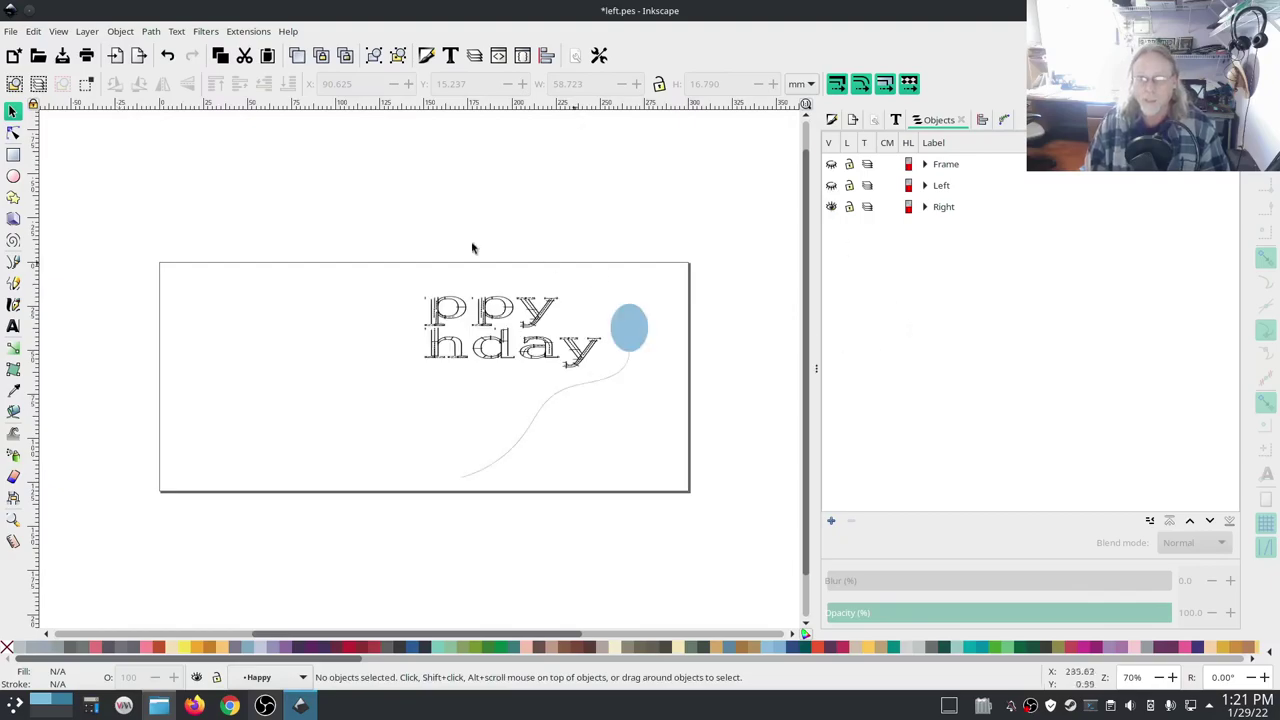
left_click(10, 31)
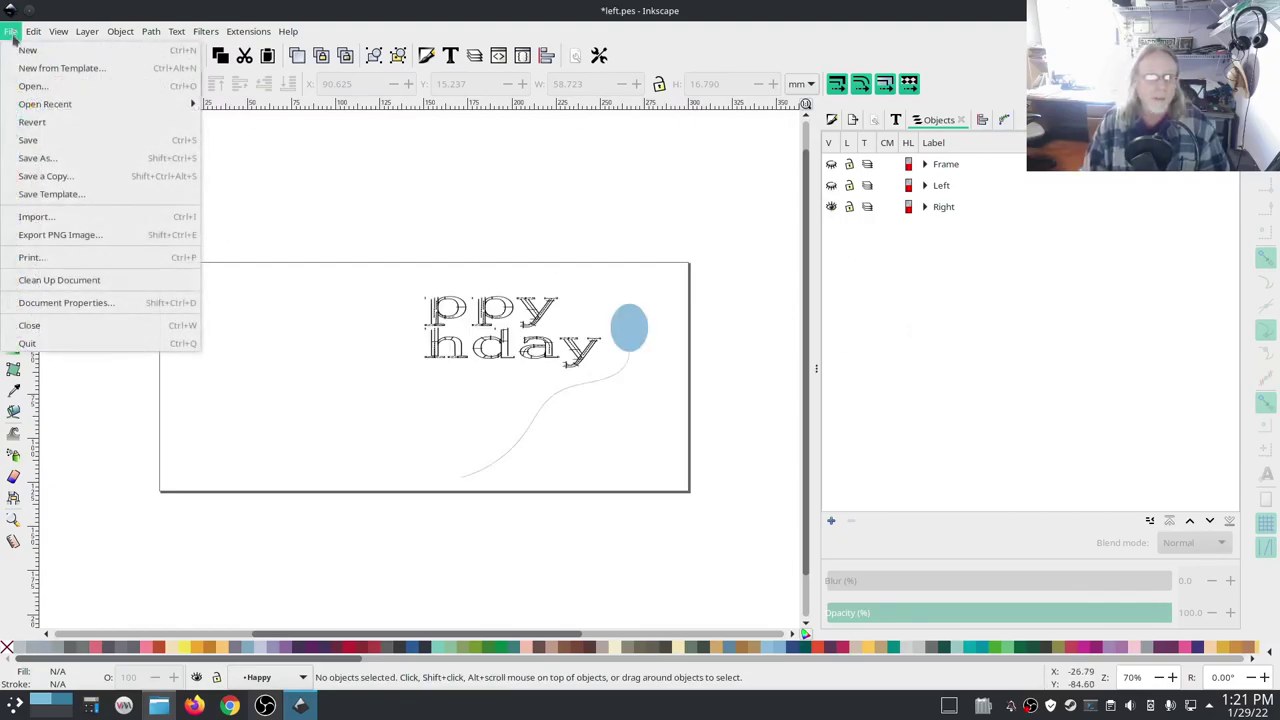
left_click(45, 160)
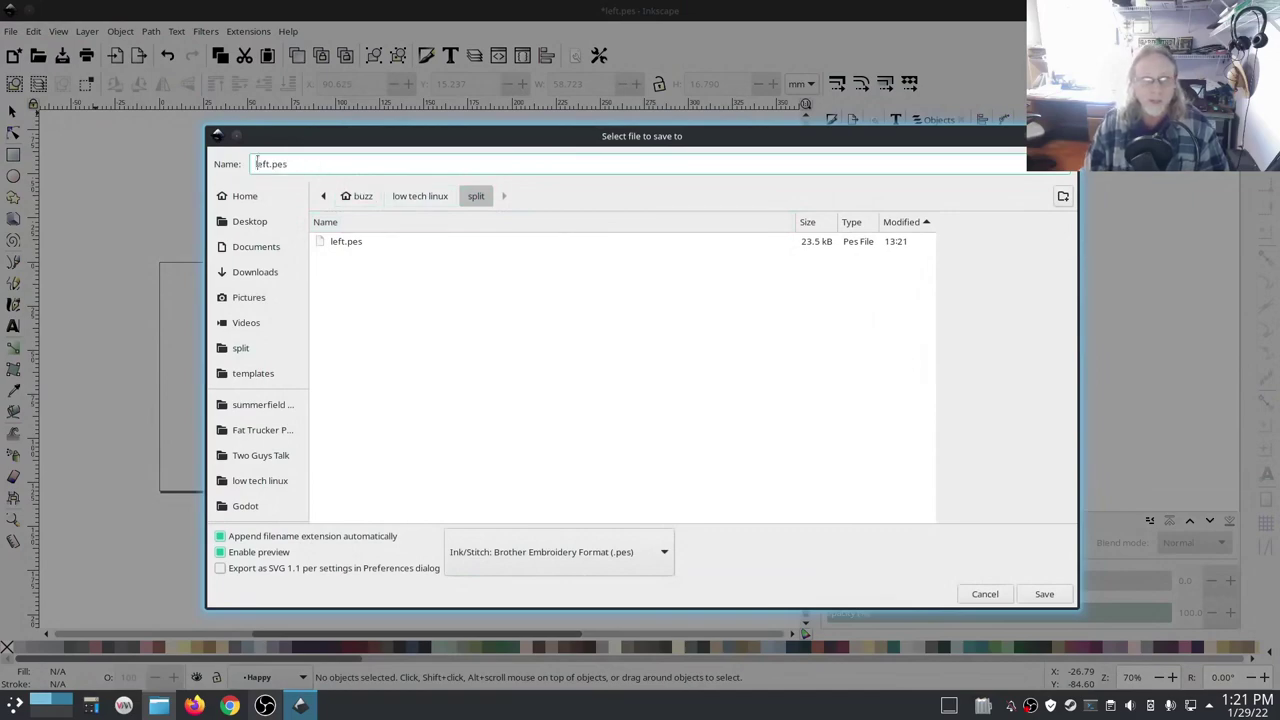
type("right")
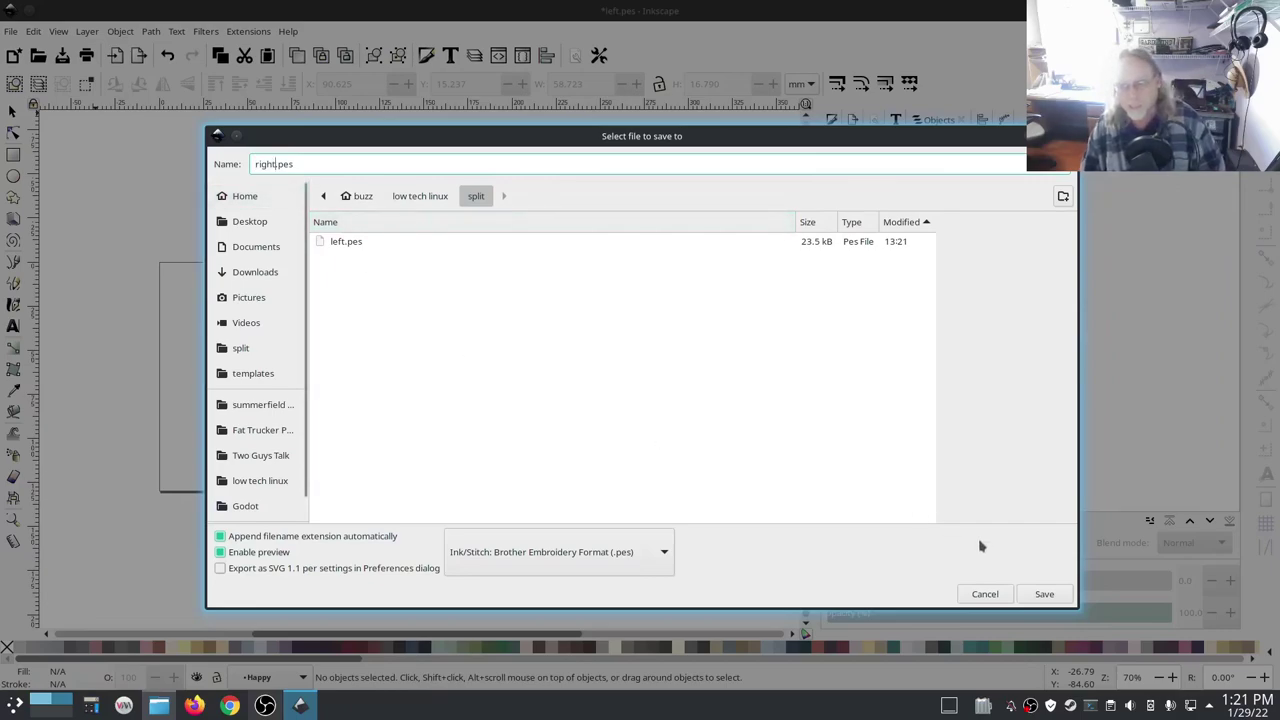
left_click(1044, 594)
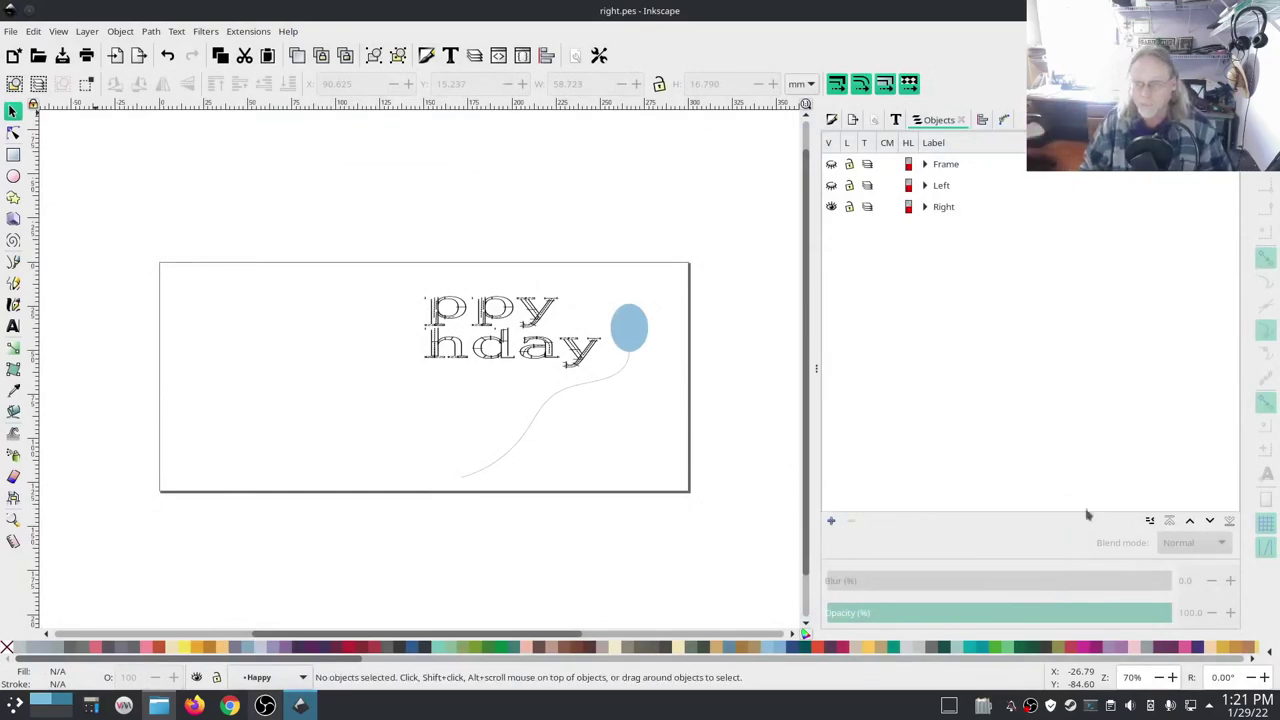
Step: Reshow the Left and Frame layers and draw a tiny ellipse about 1.7 by 1.6 mm in the Left layer, near the green frame's upper-left corner
left_click(831, 186)
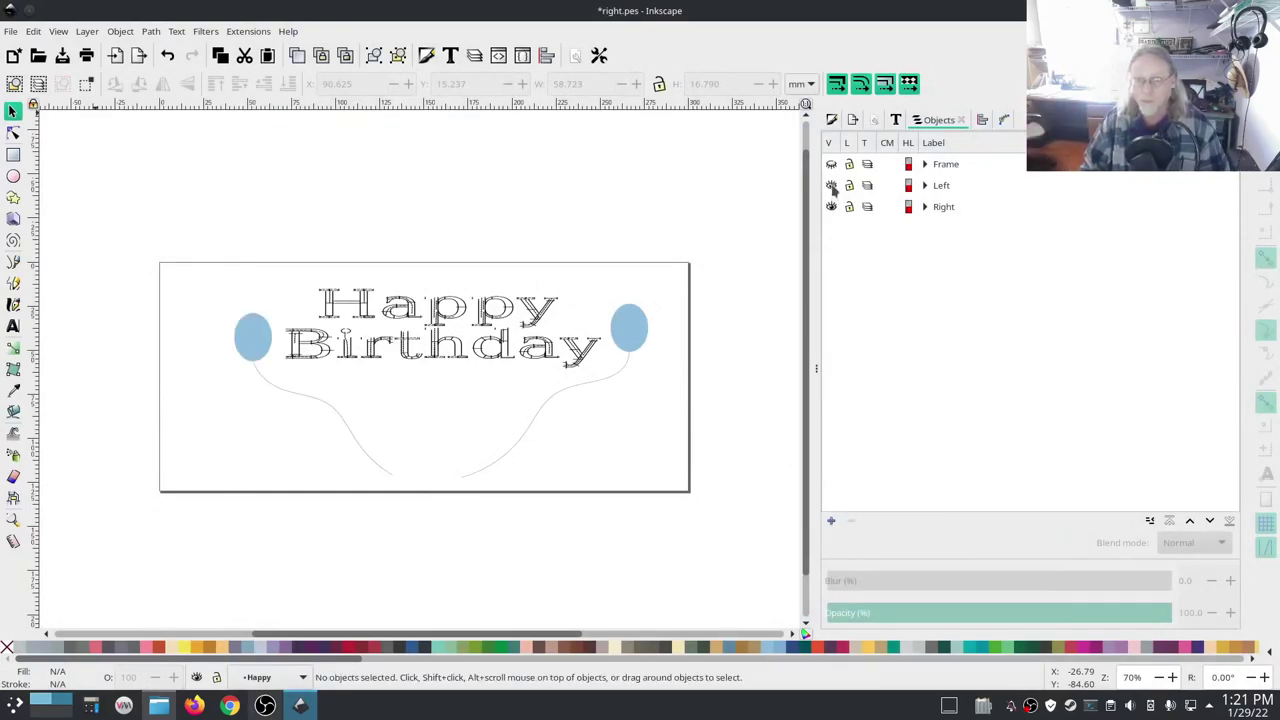
left_click(831, 165)
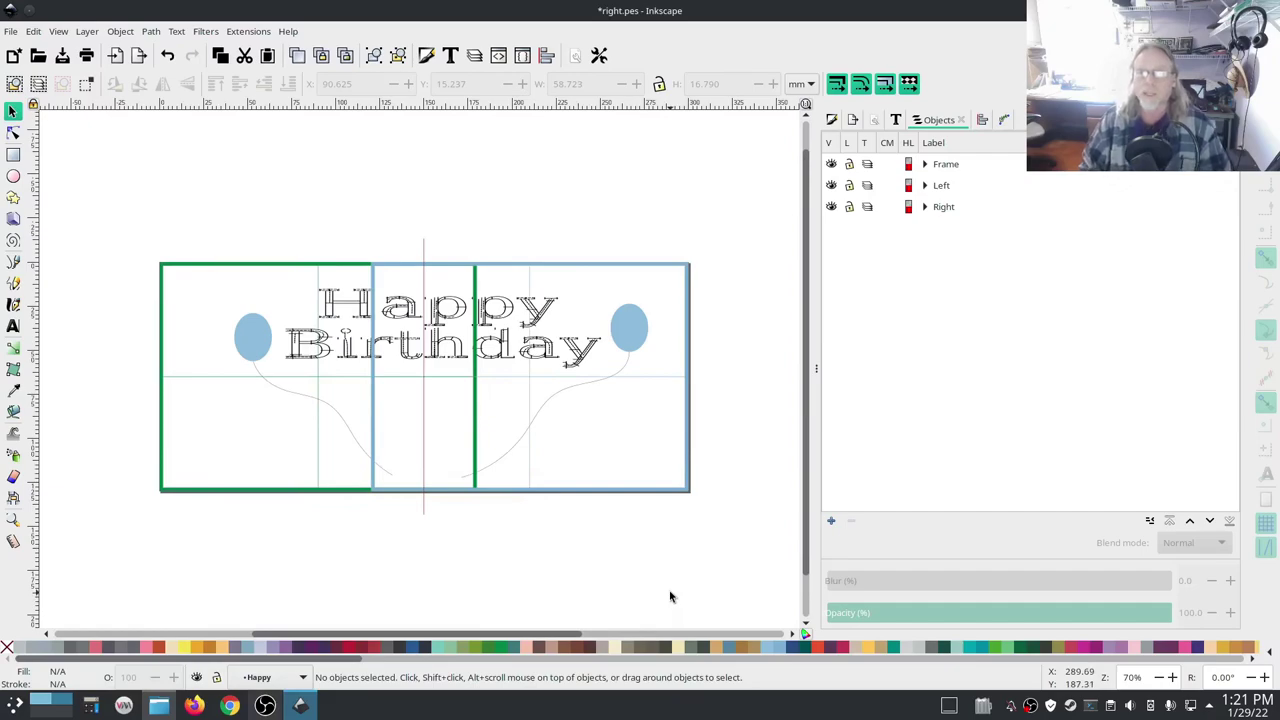
left_click(942, 190)
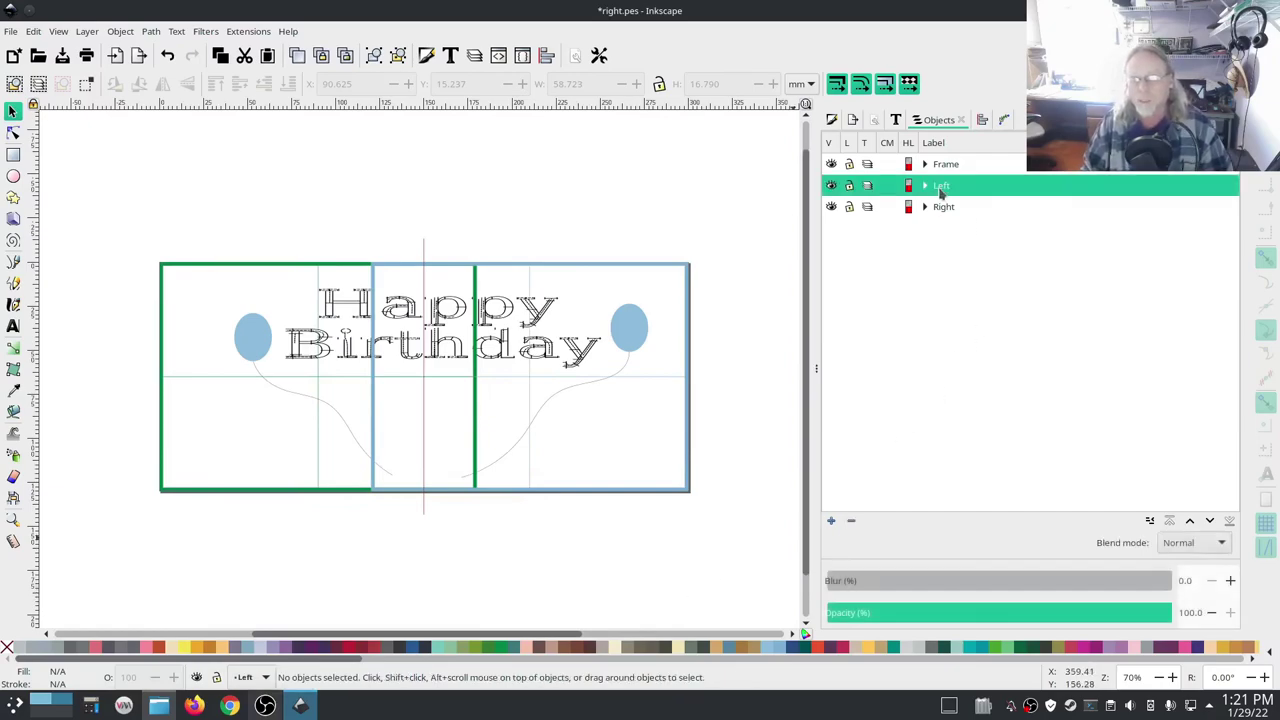
left_click(13, 177)
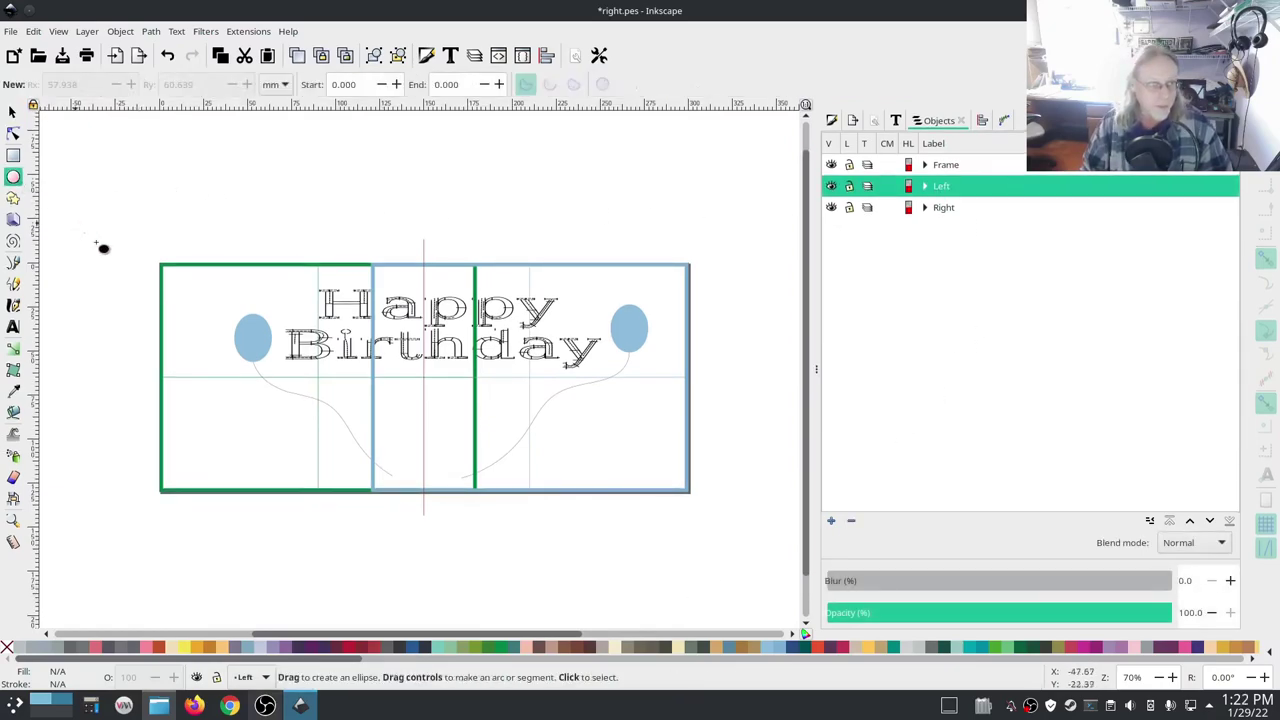
left_click_drag(167, 294, 171, 298)
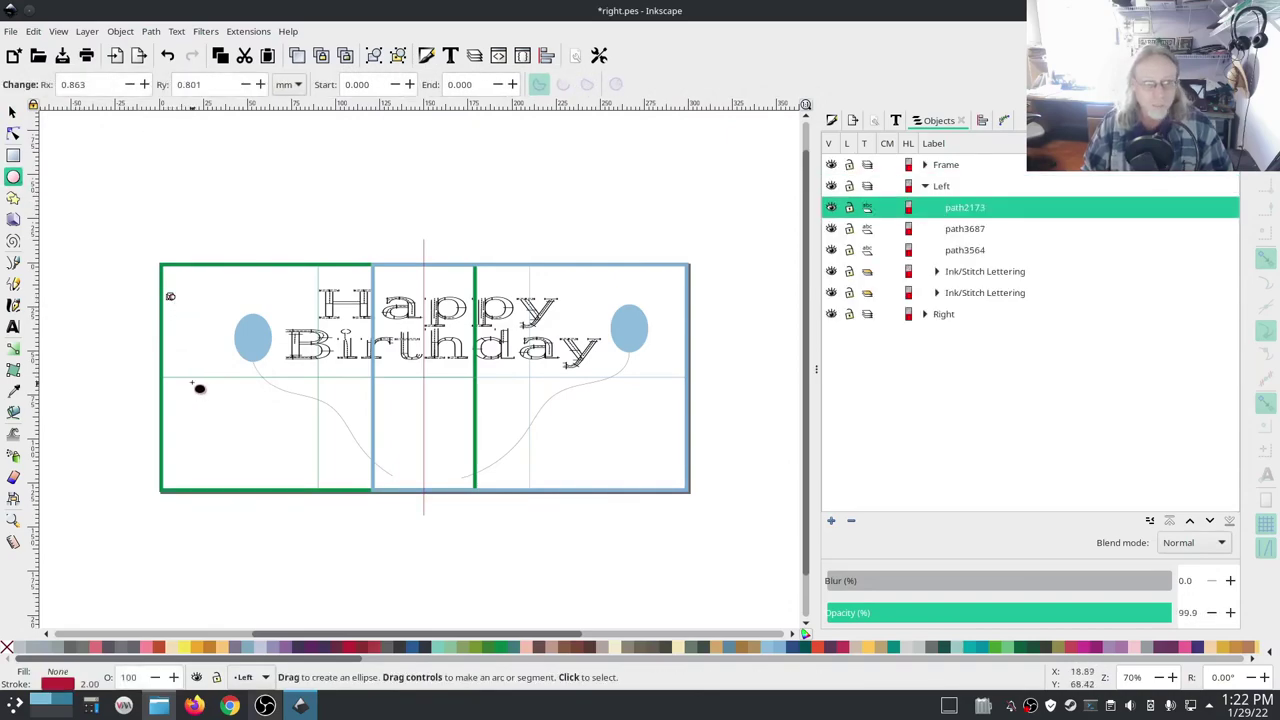
scroll(151, 307, "up", 4)
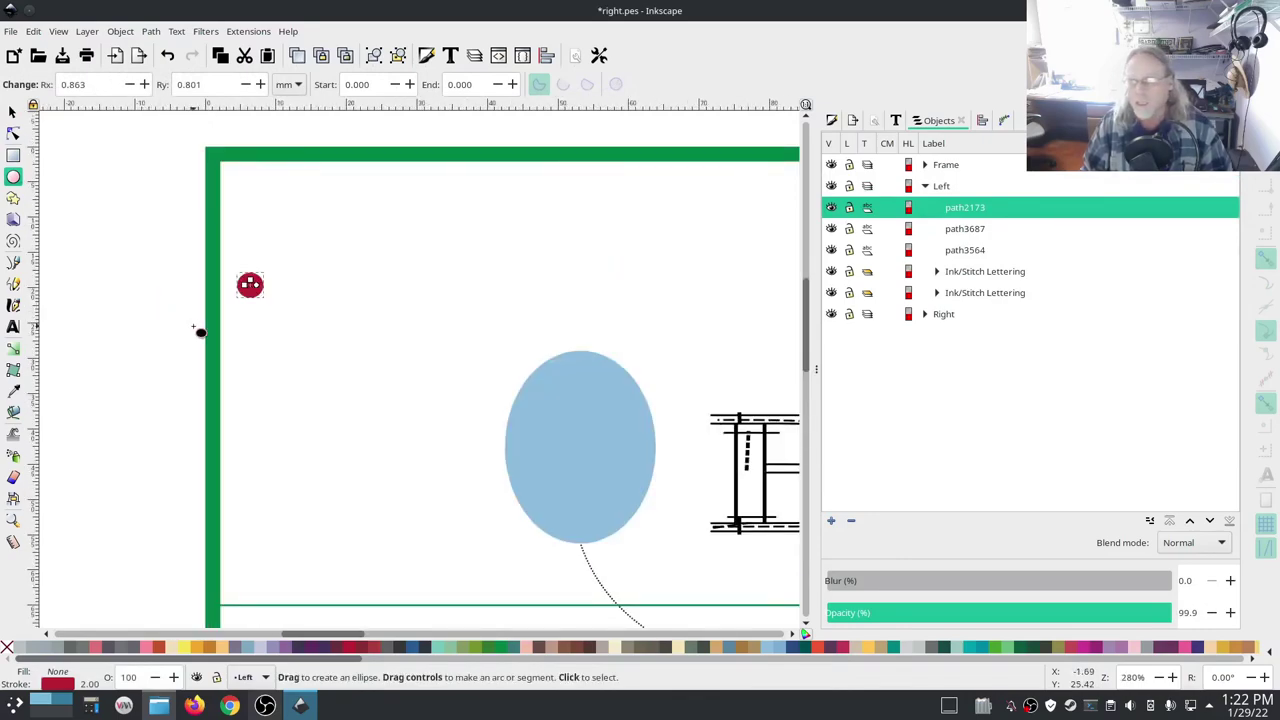
Step: Give the tiny ellipse both a fill and a stroke in Warm Red 1637
left_click(13, 113)
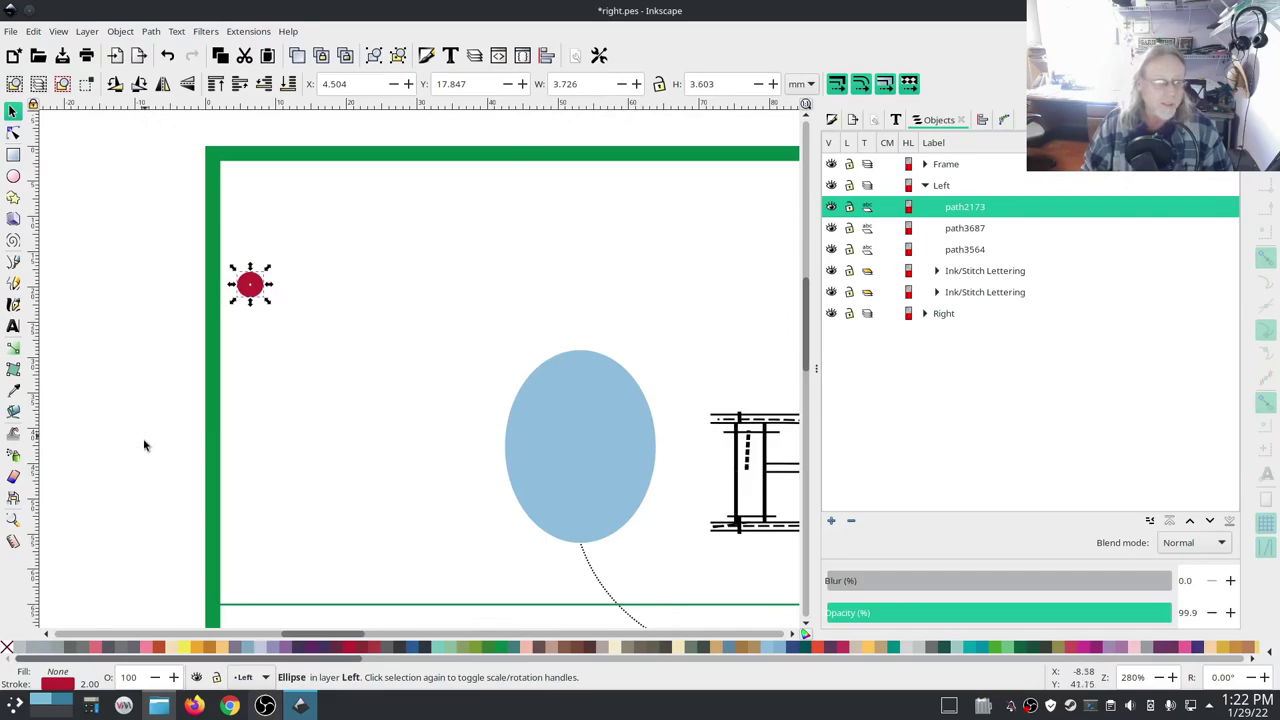
left_click(7, 648, "shift")
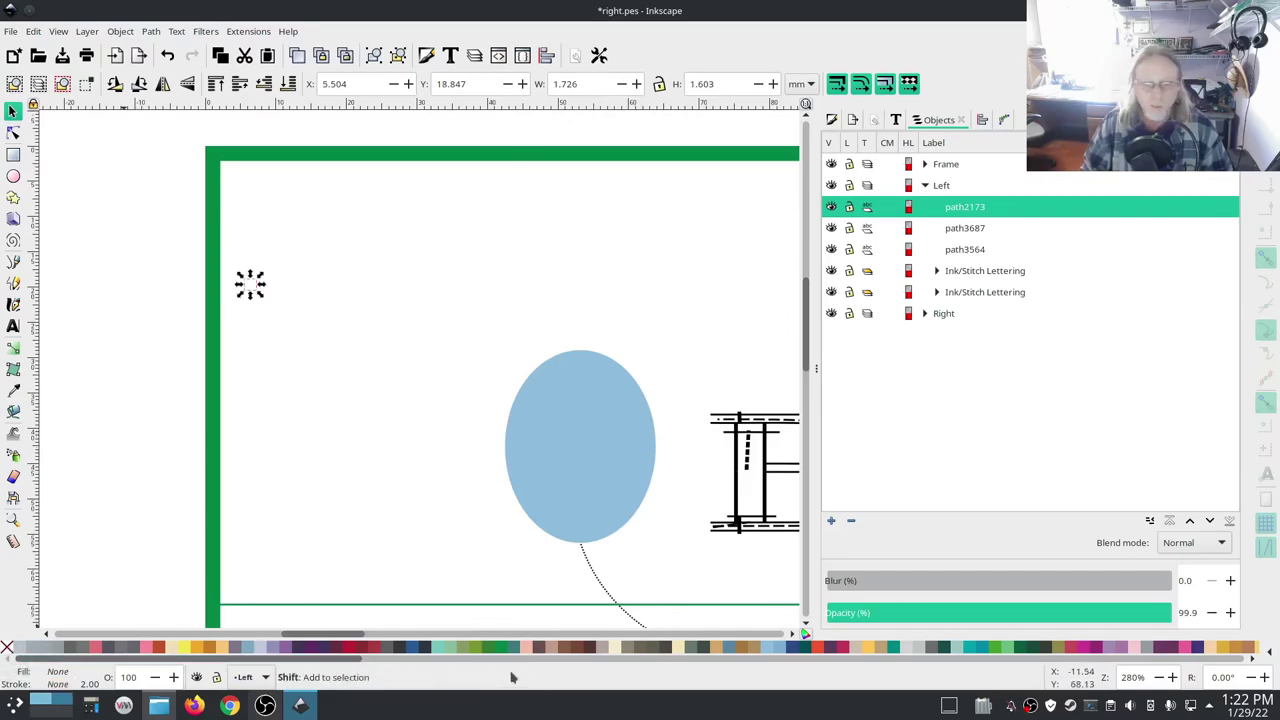
left_click(349, 648, "shift")
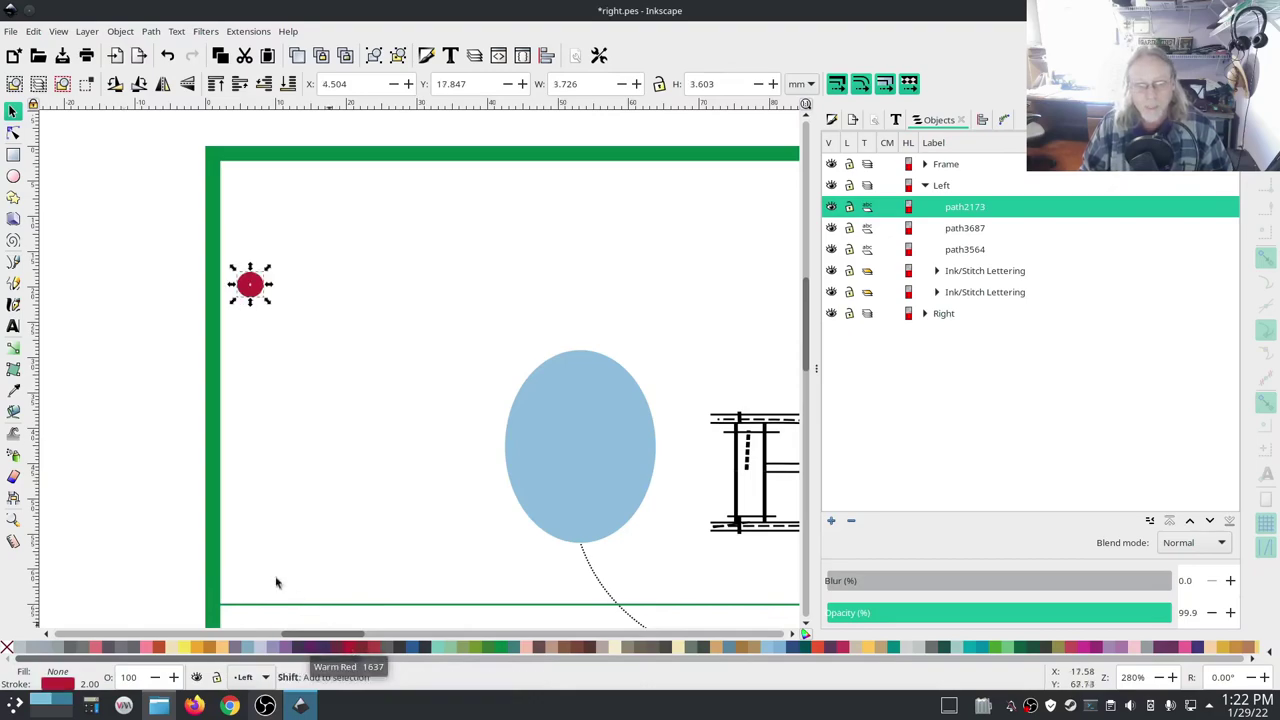
left_click(7, 648, "shift")
left_click(349, 648)
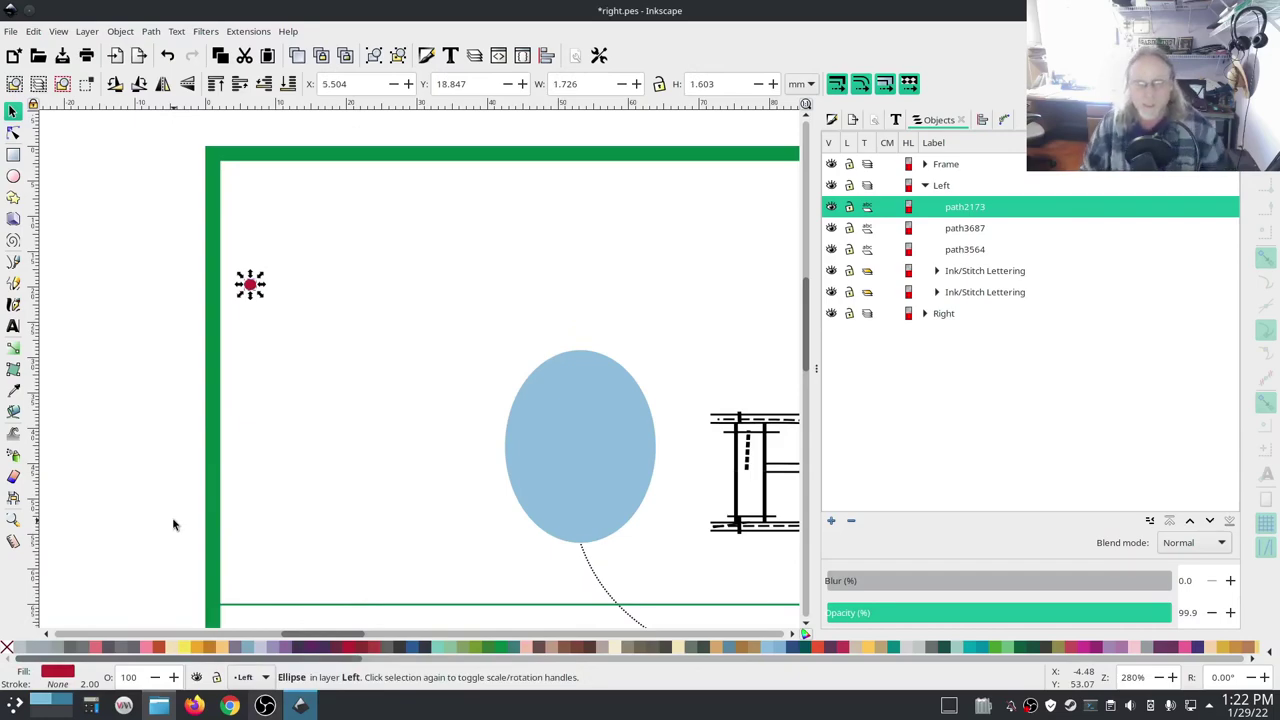
left_click(349, 648, "shift")
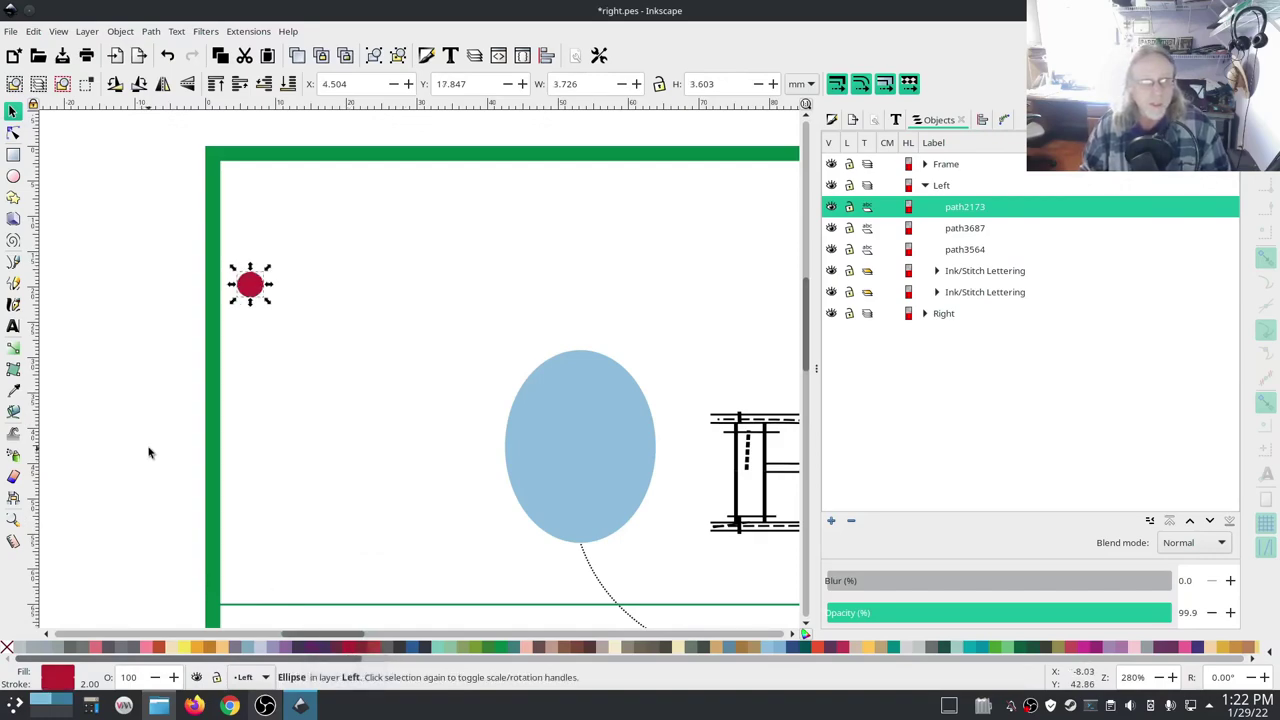
Step: Hide the Frame layer and group the Left layer's four objects other than the red dot
left_click_drag(154, 479, 111, 427)
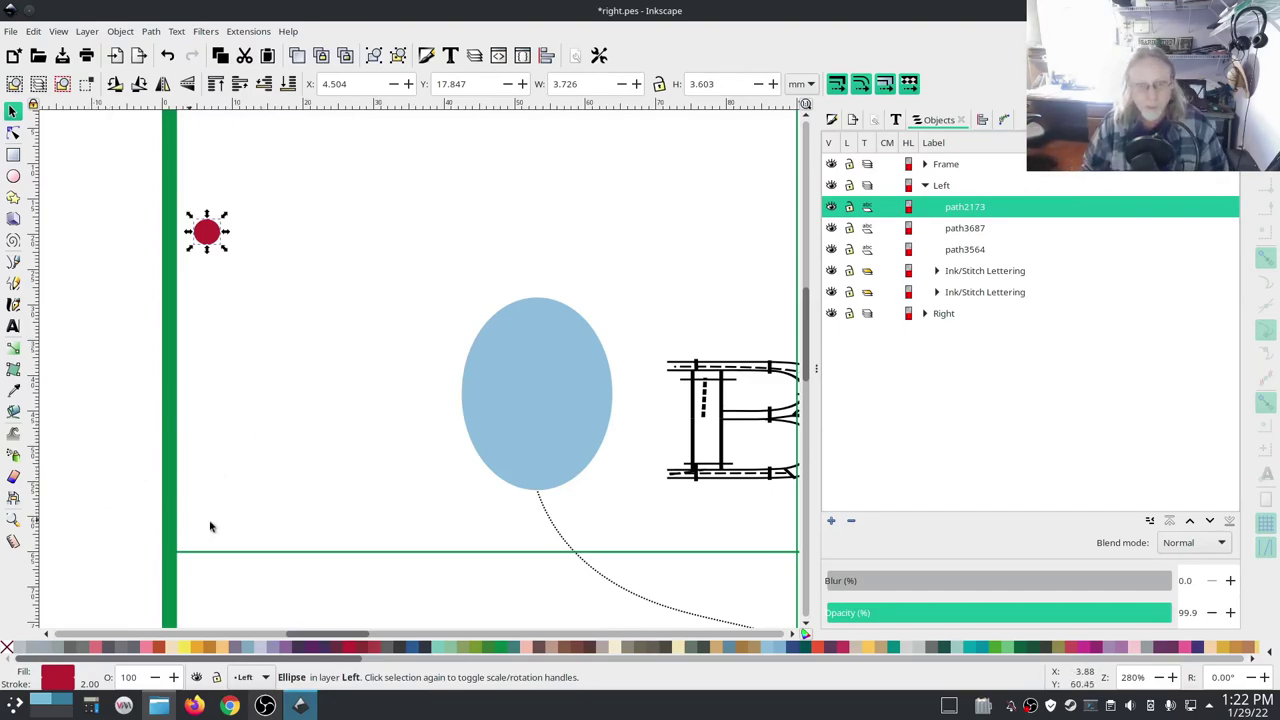
scroll(367, 506, "down", 4, "ctrl")
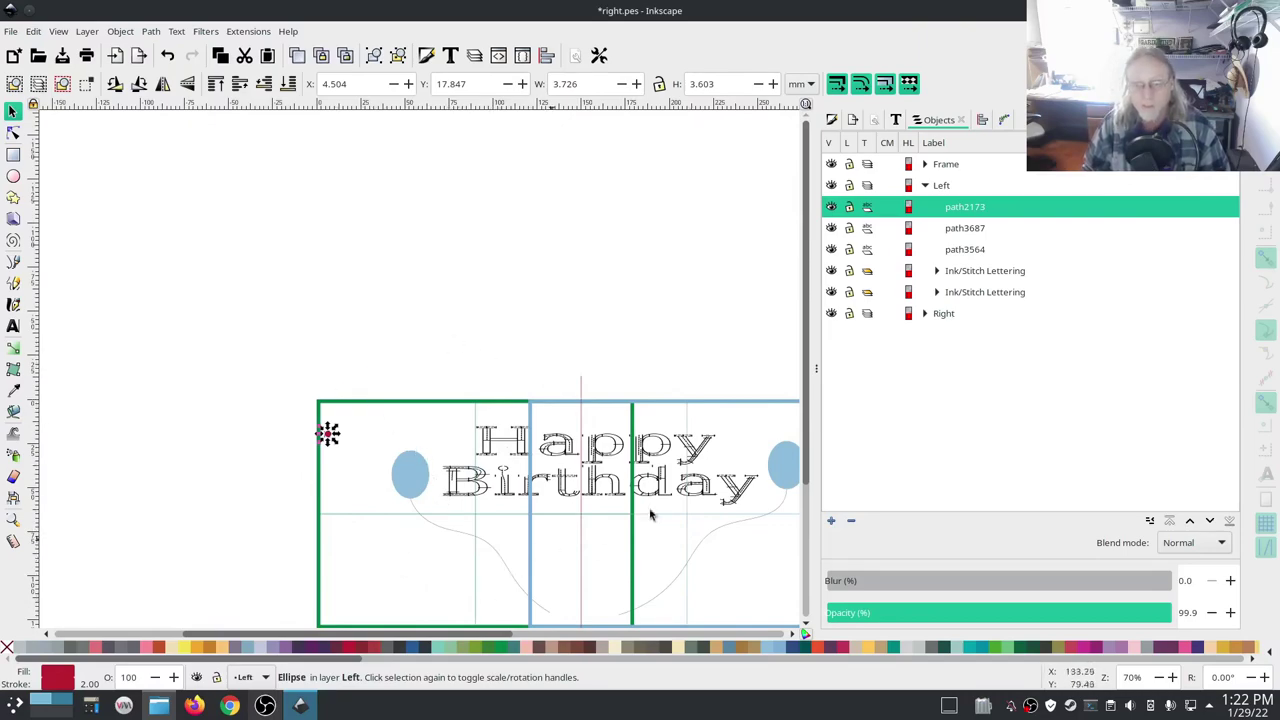
left_click(831, 165)
left_click_drag(900, 228, 900, 292)
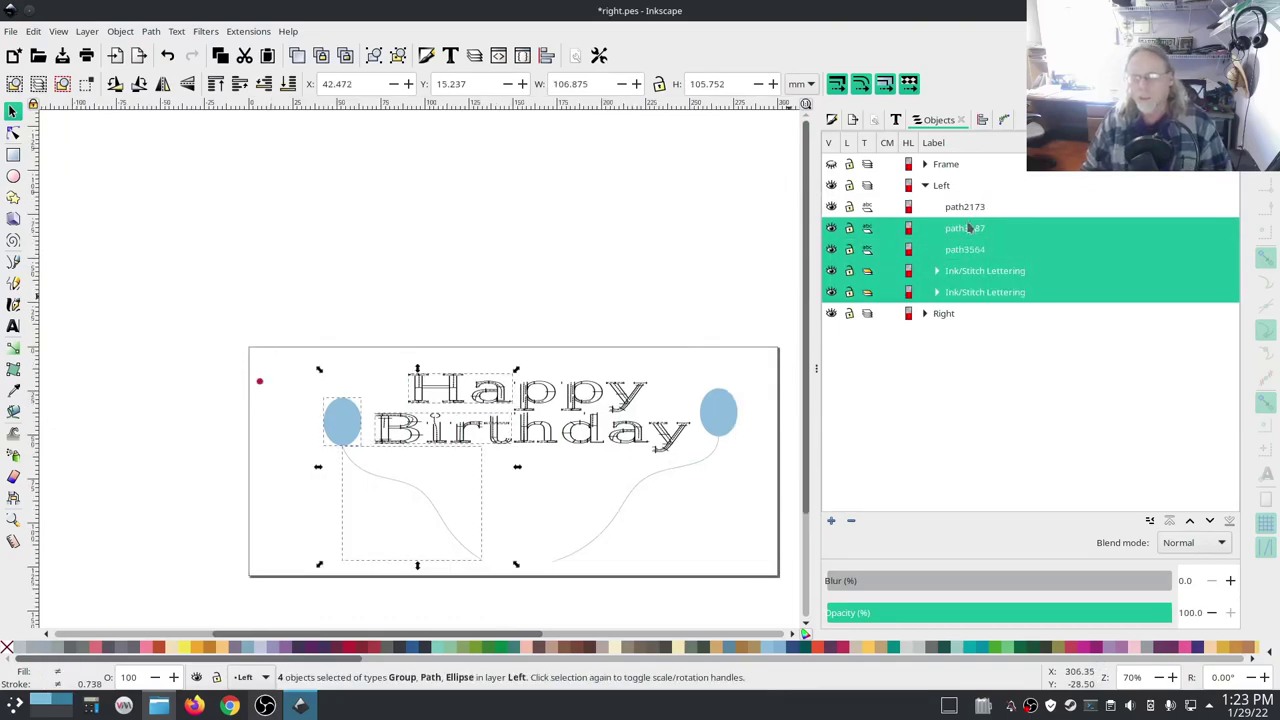
right_click(968, 252)
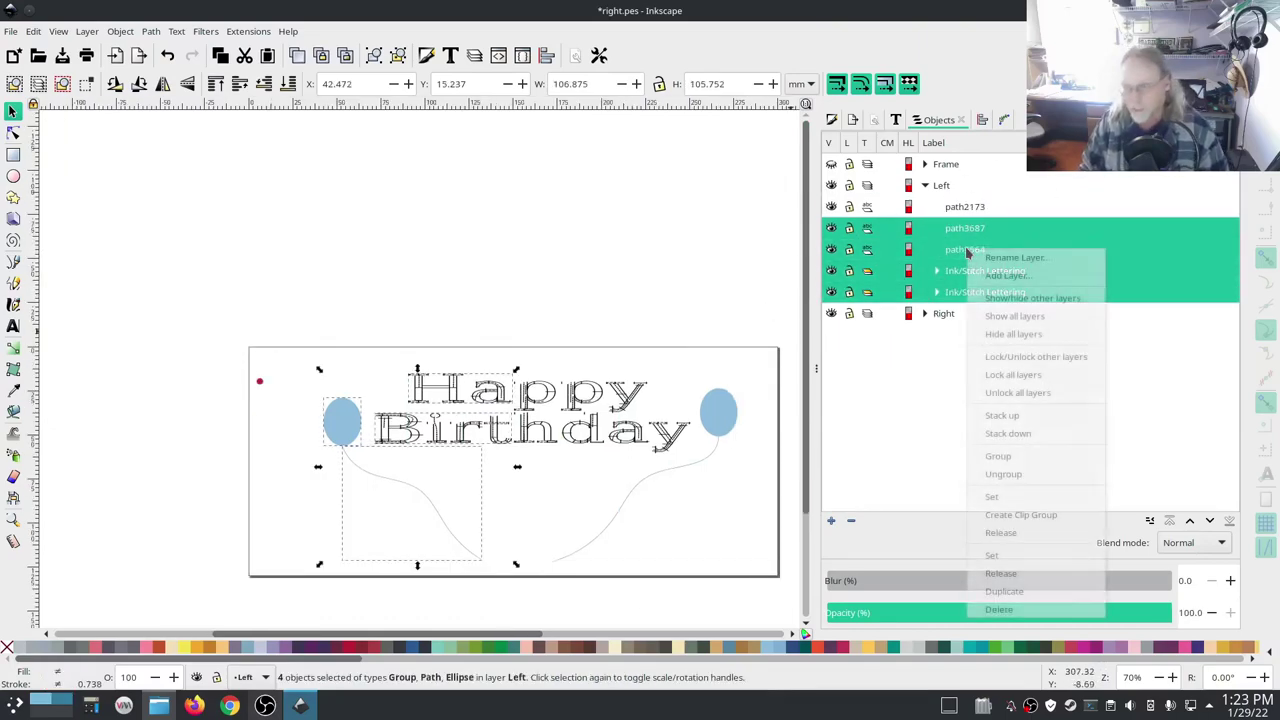
left_click(998, 456)
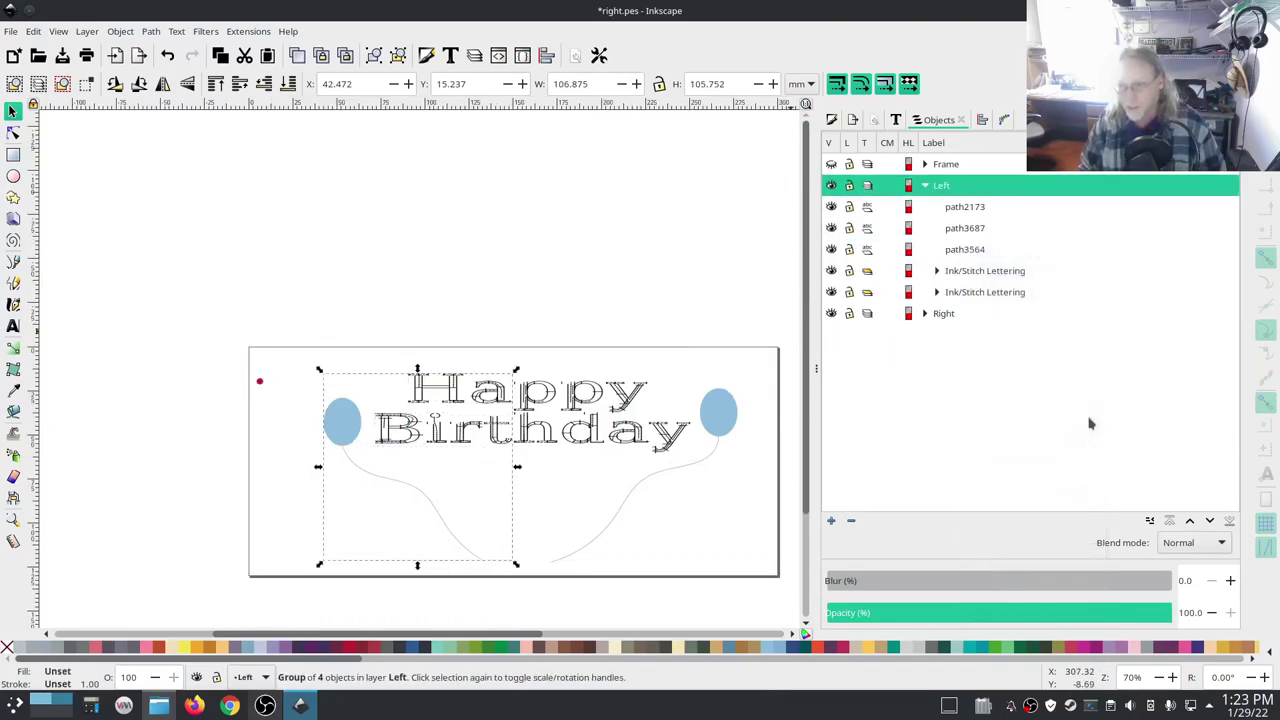
Step: Center the red dot horizontally and vertically on the Left layer's design group
left_click(975, 208)
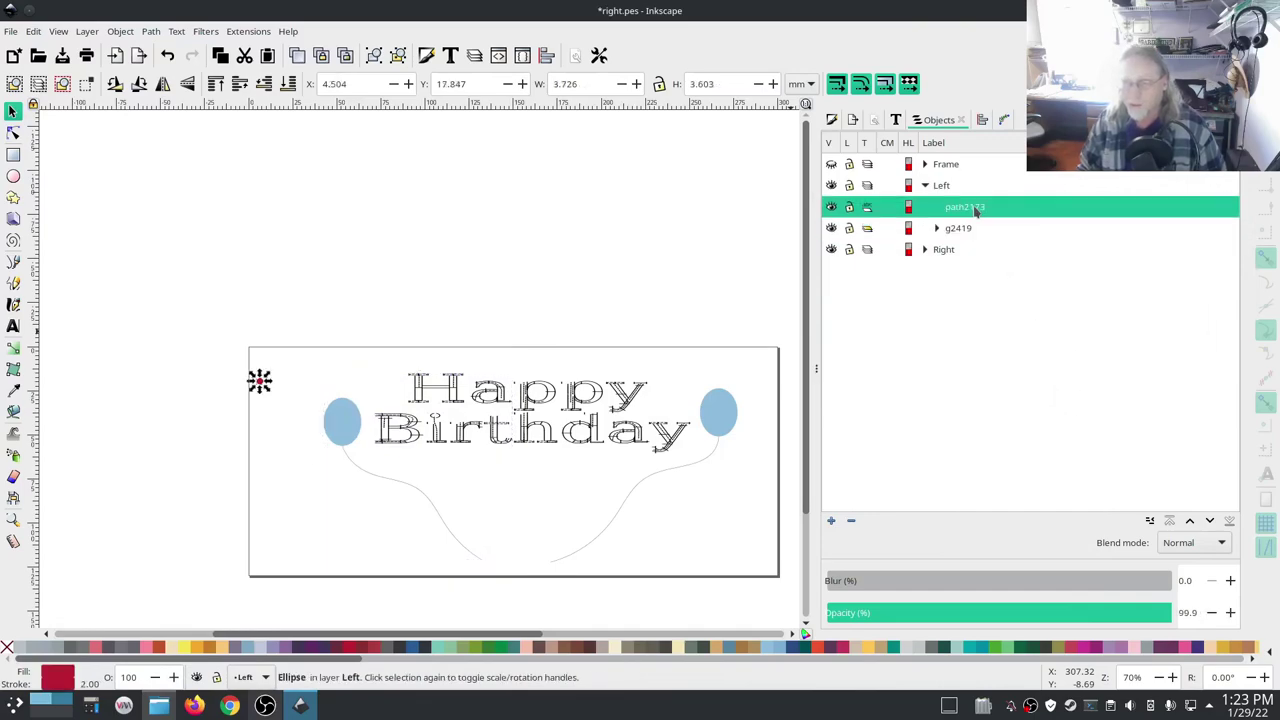
left_click(963, 233, "shift")
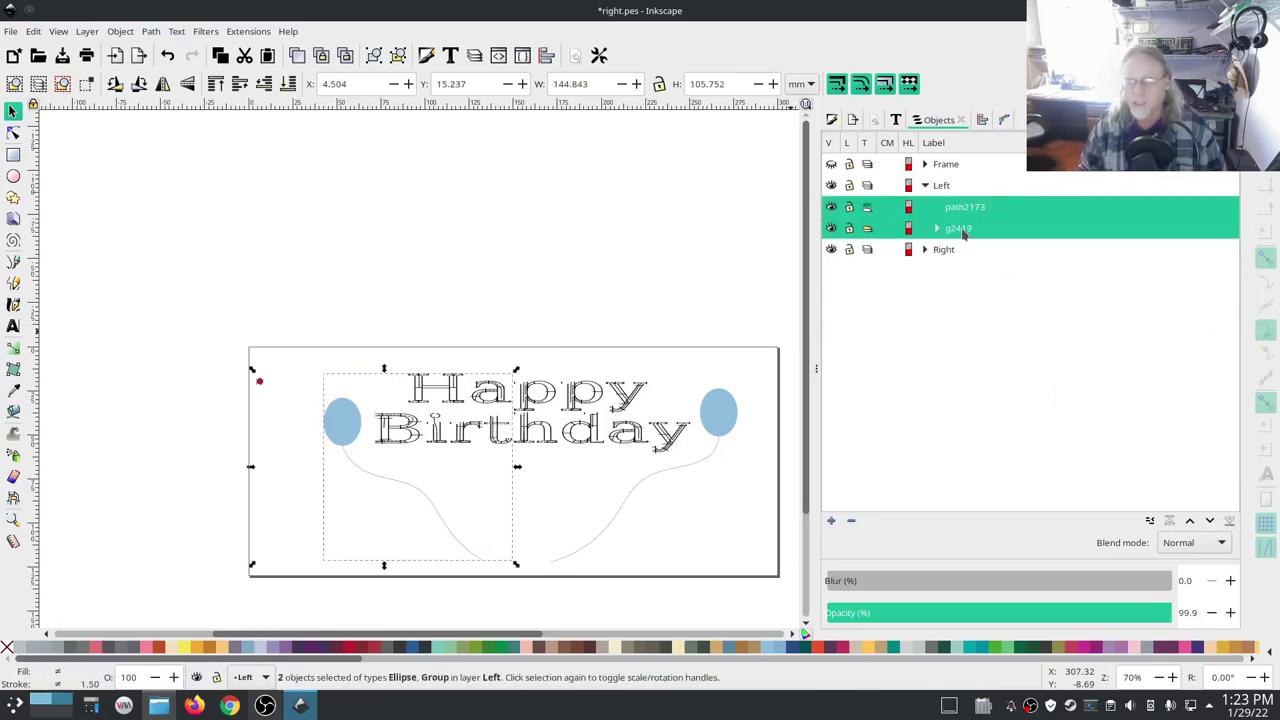
left_click(981, 121)
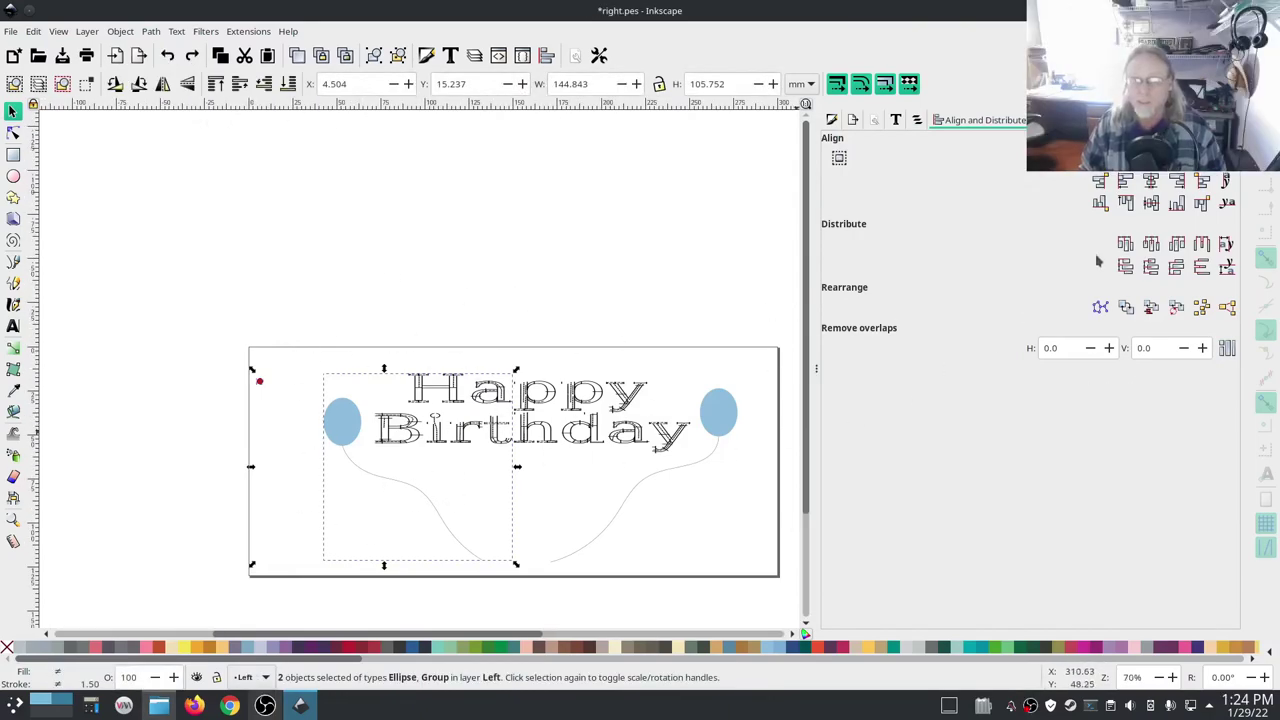
left_click(1150, 182)
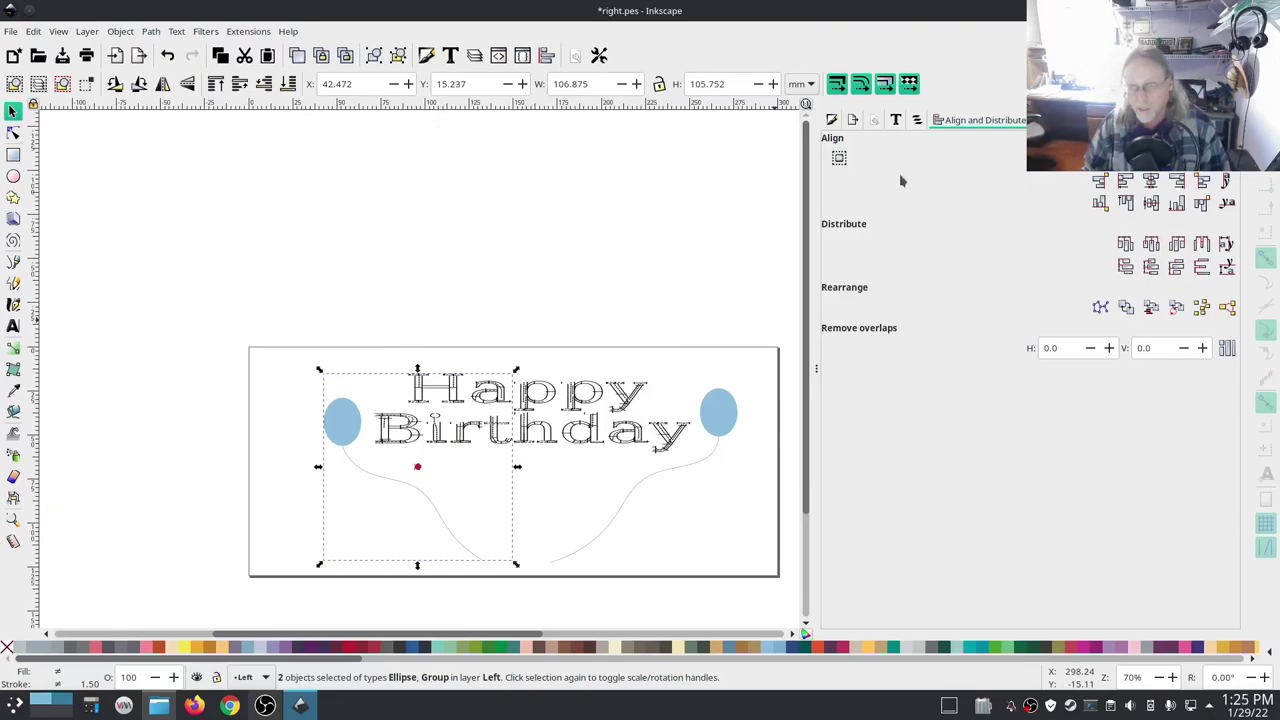
Step: Duplicate the centered red dot and move the copy into the Right layer
left_click(918, 121)
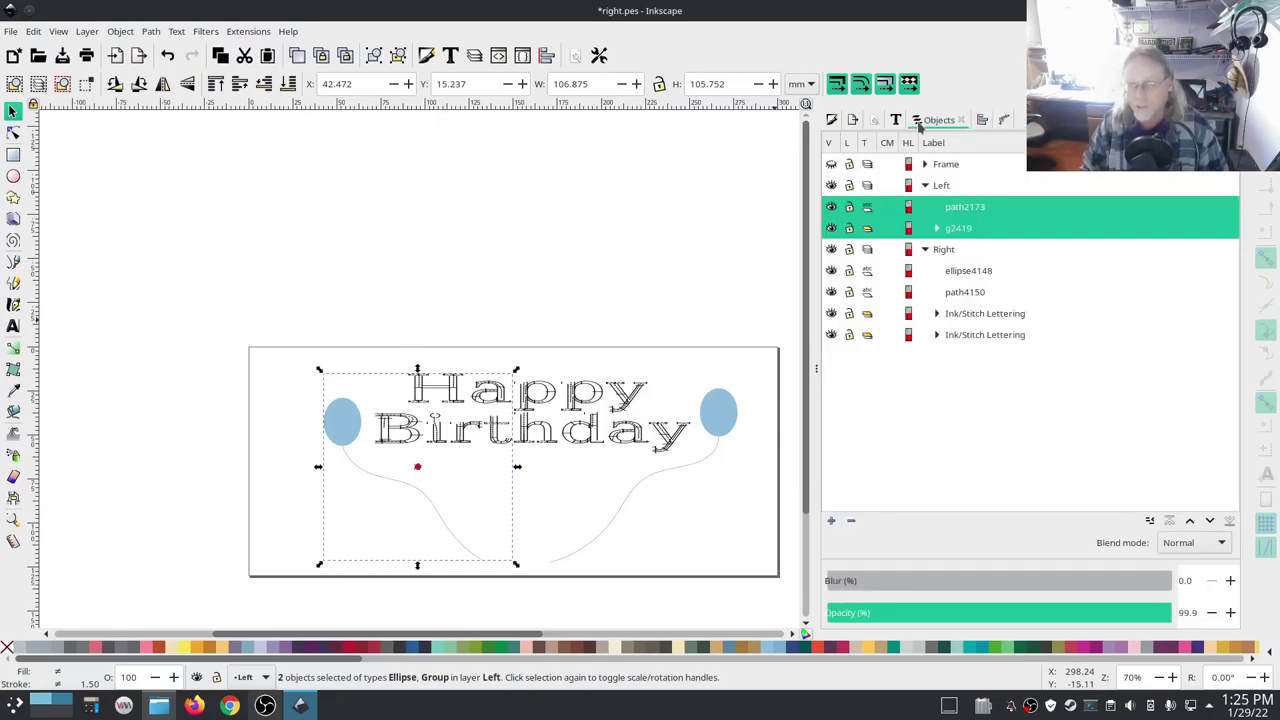
left_click(967, 210)
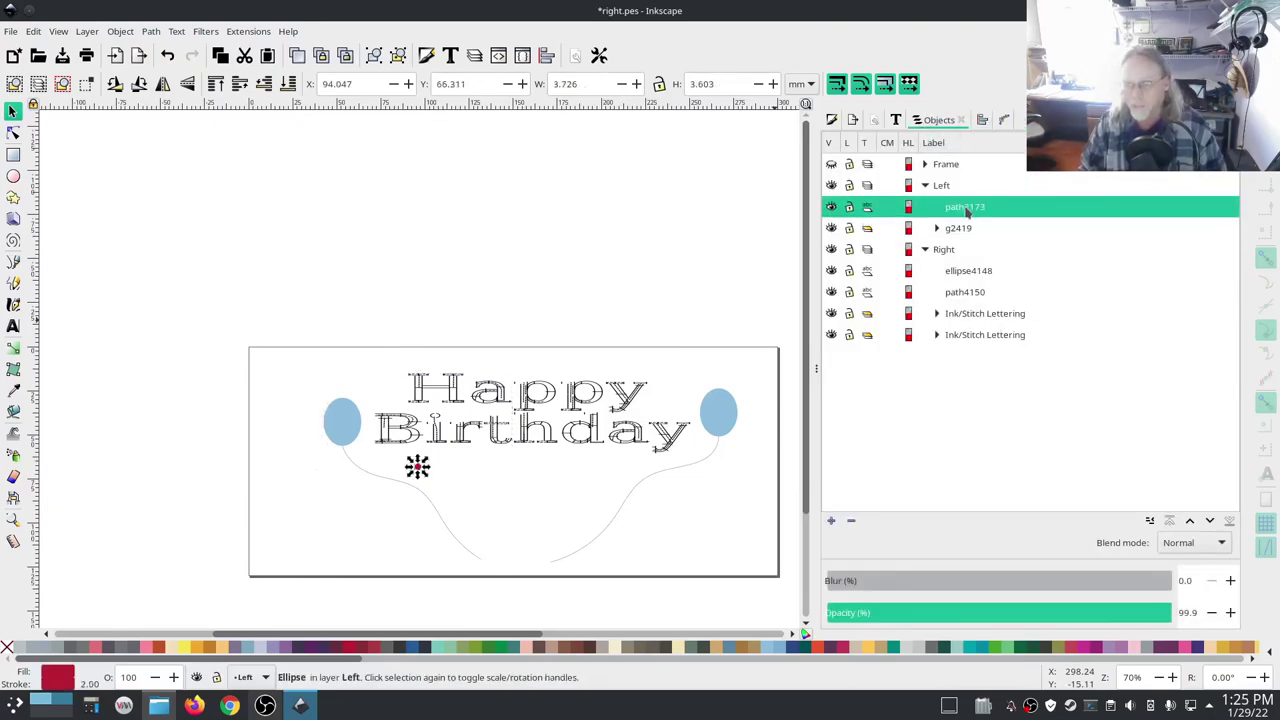
key("ctrl+d")
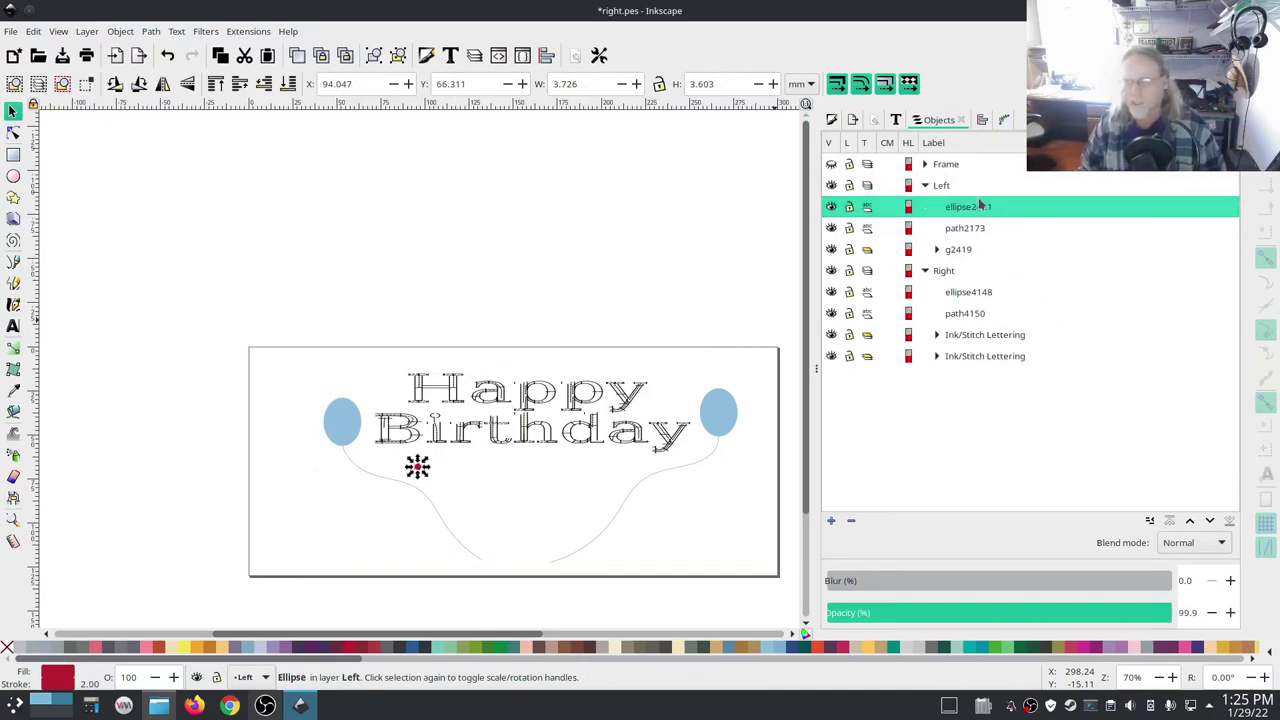
left_click_drag(1005, 230, 1014, 272)
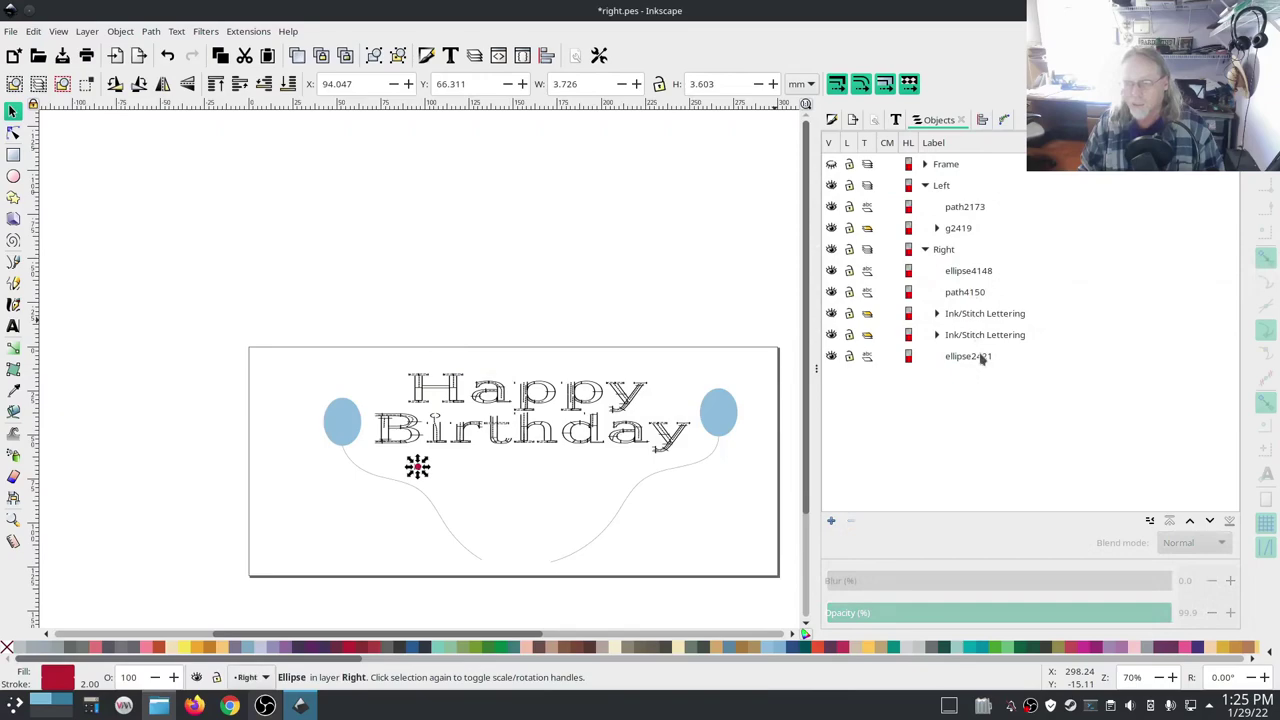
Step: Move the copied red dot above the balloon ellipse, to the top of the Right layer's object order
left_click(967, 292)
left_click(975, 360)
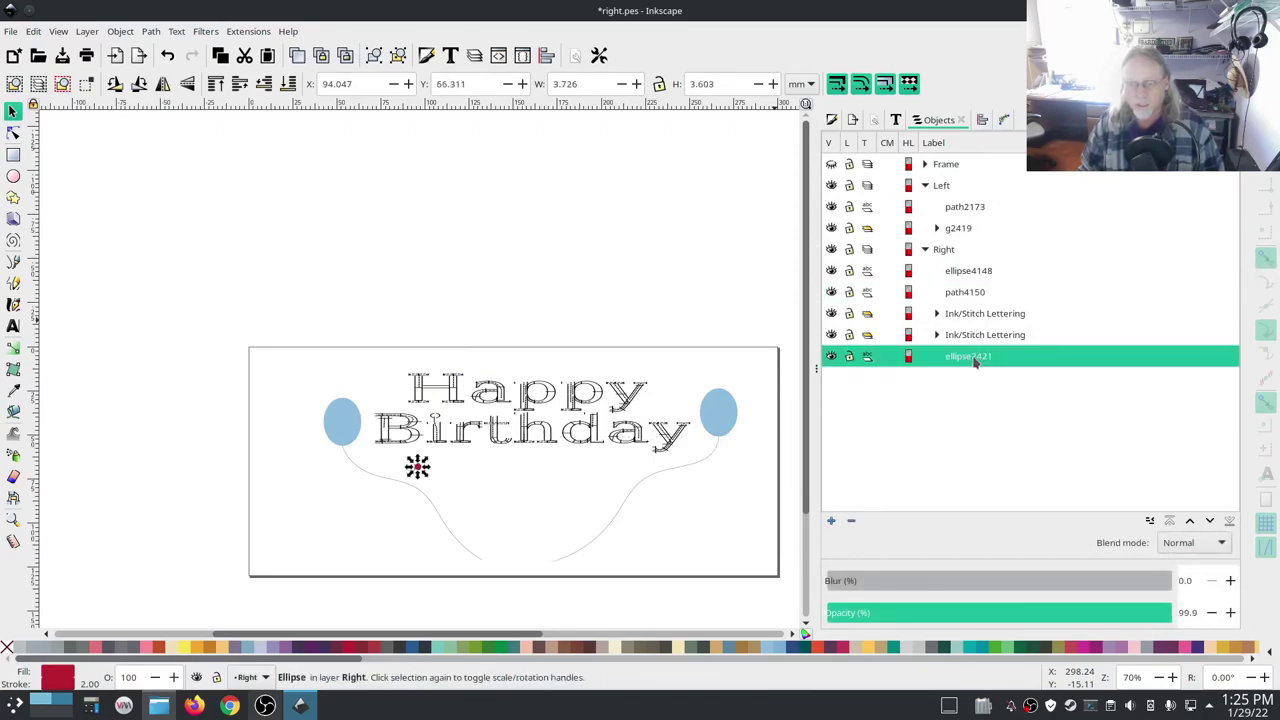
left_click(969, 272)
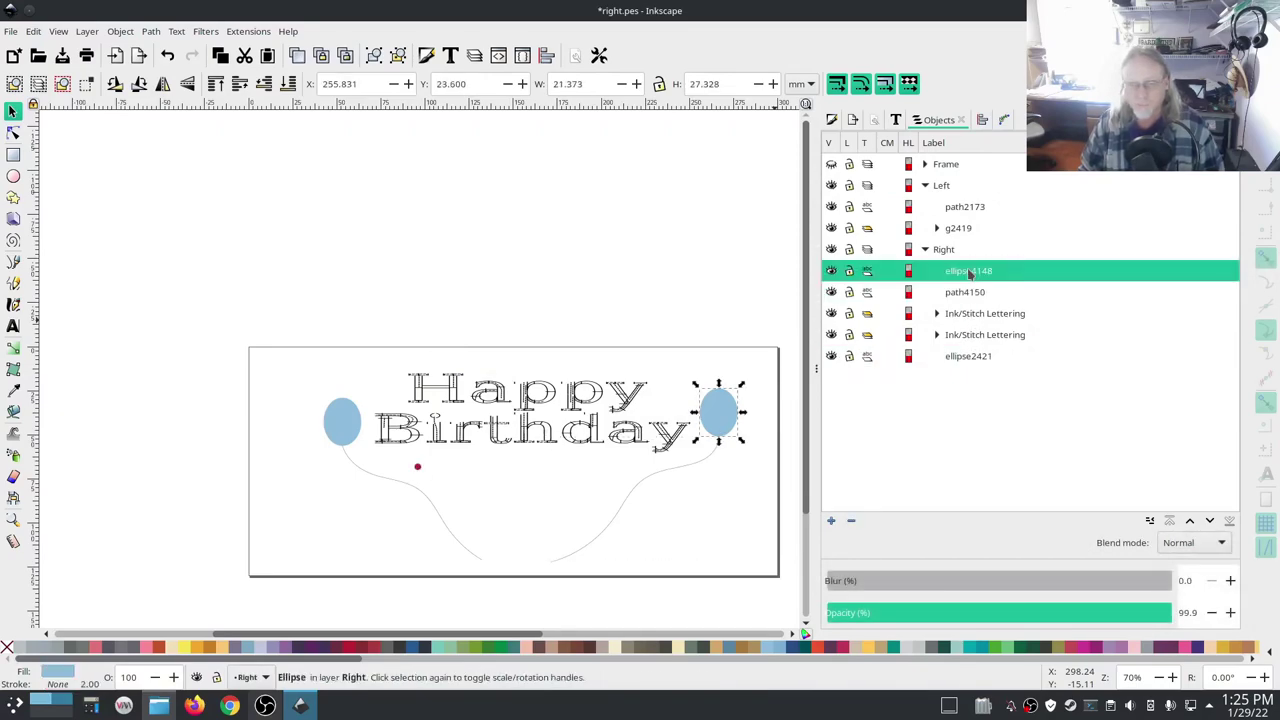
left_click(968, 357)
left_click_drag(968, 360, 991, 266)
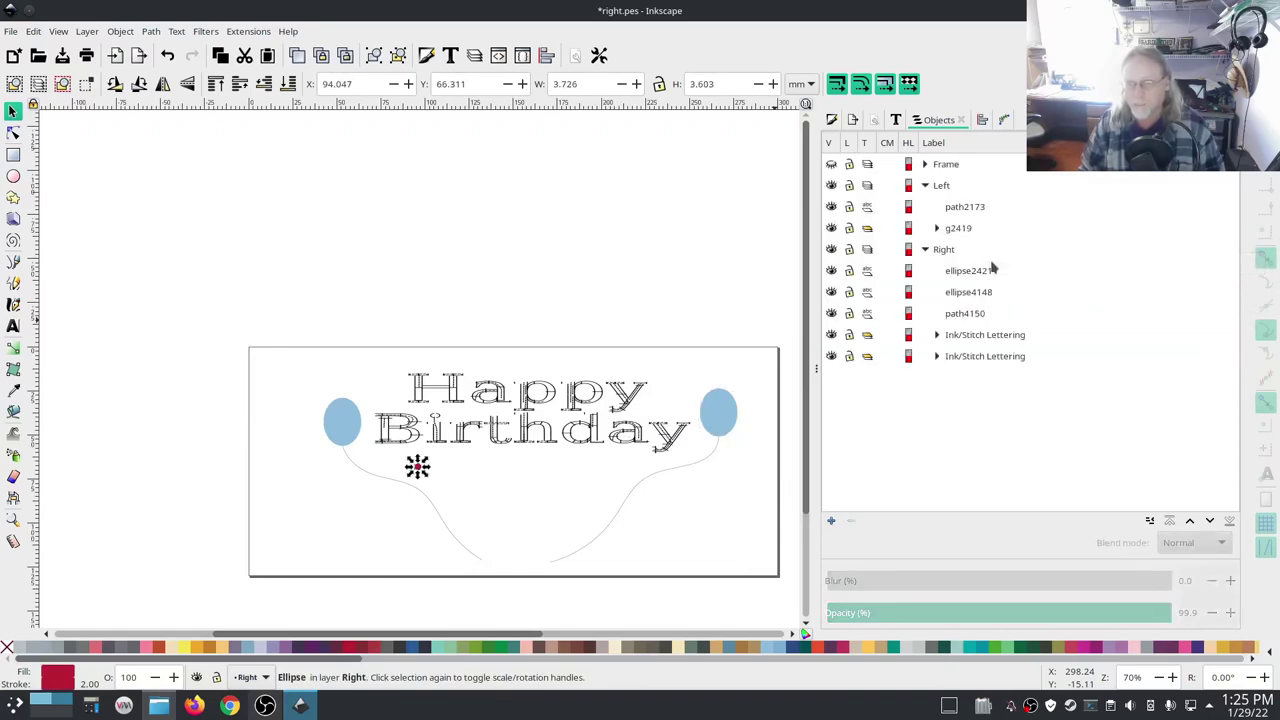
Step: Group the Right layer's balloon ellipse, string path and two lettering groups, leaving the red dot out of the group
left_click(981, 292)
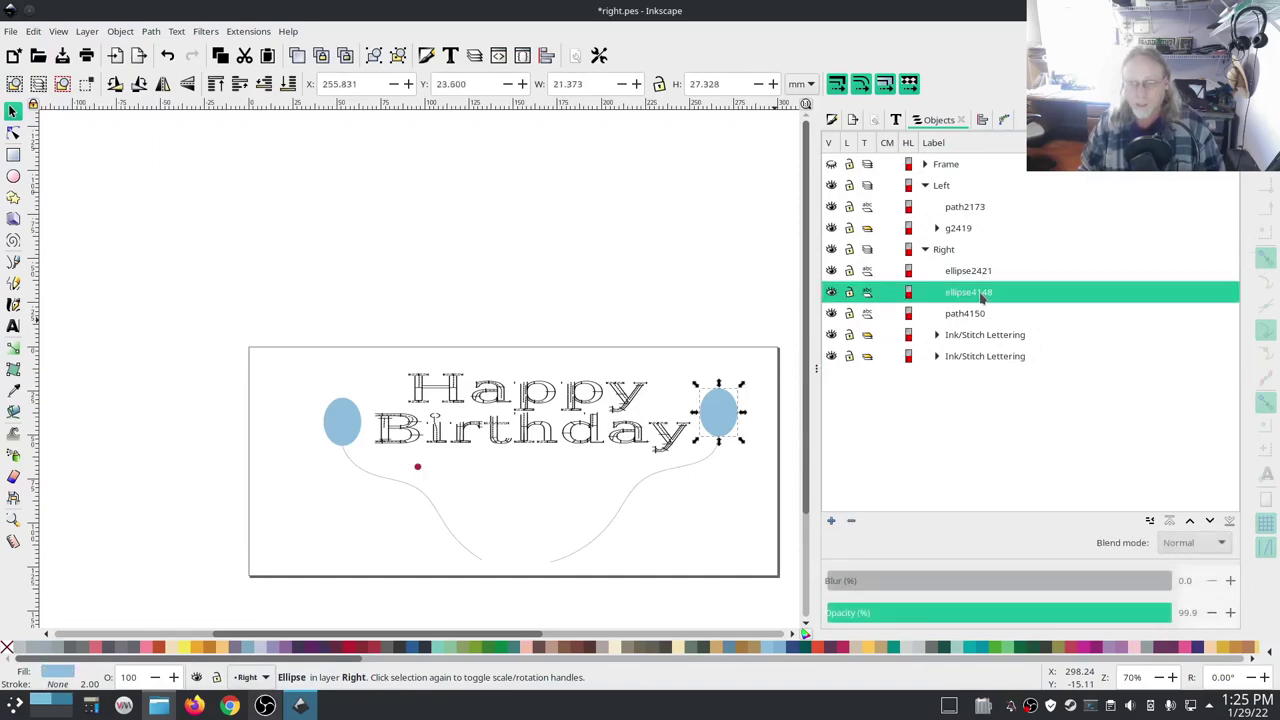
left_click(983, 358, "shift")
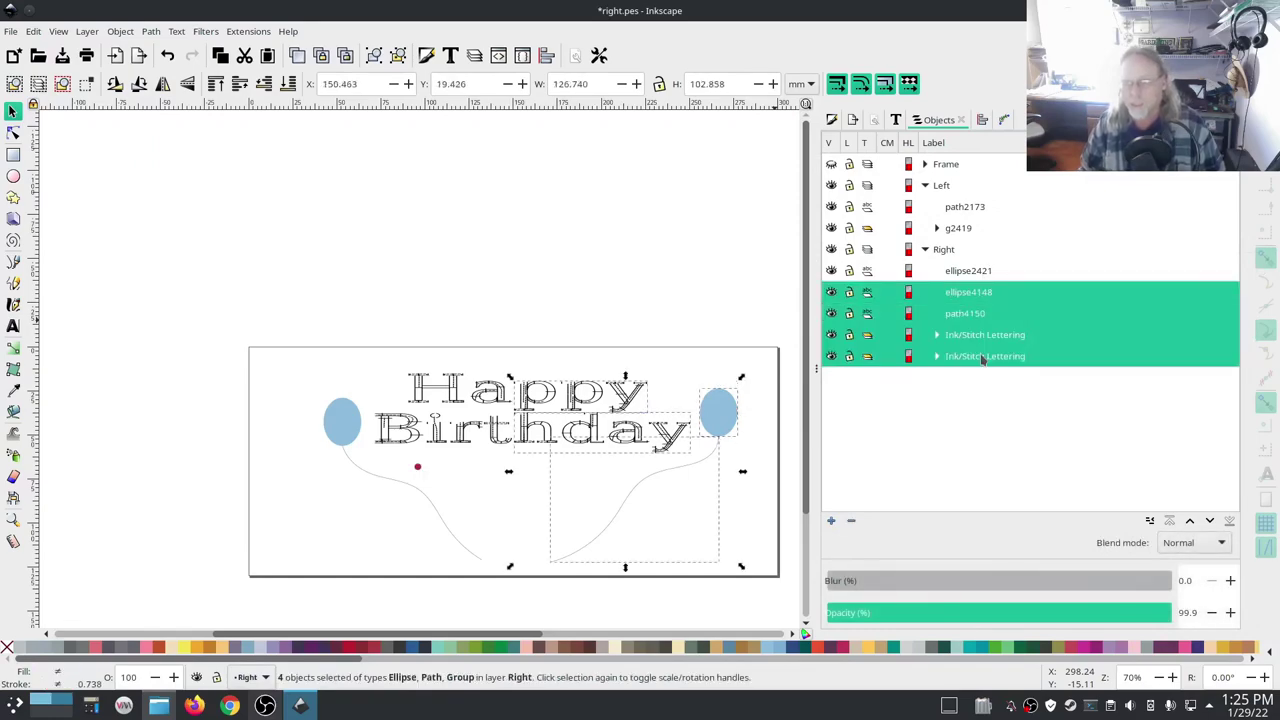
right_click(983, 358)
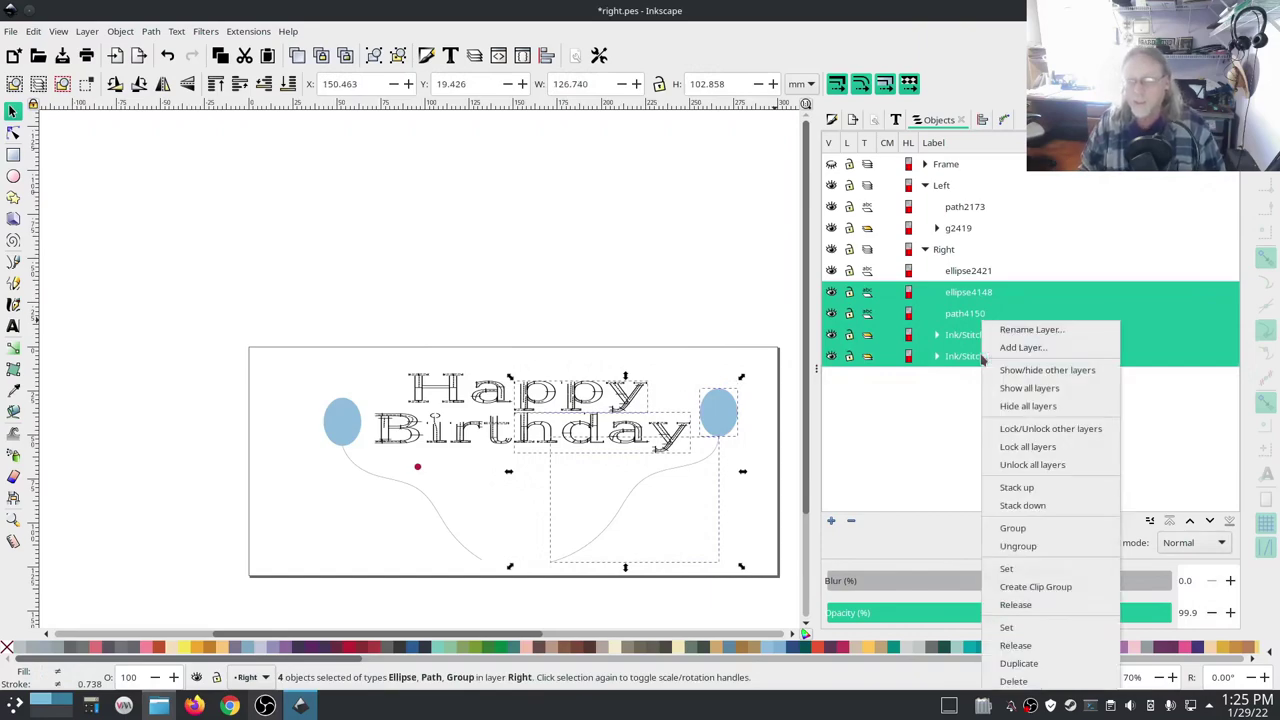
left_click(1027, 538)
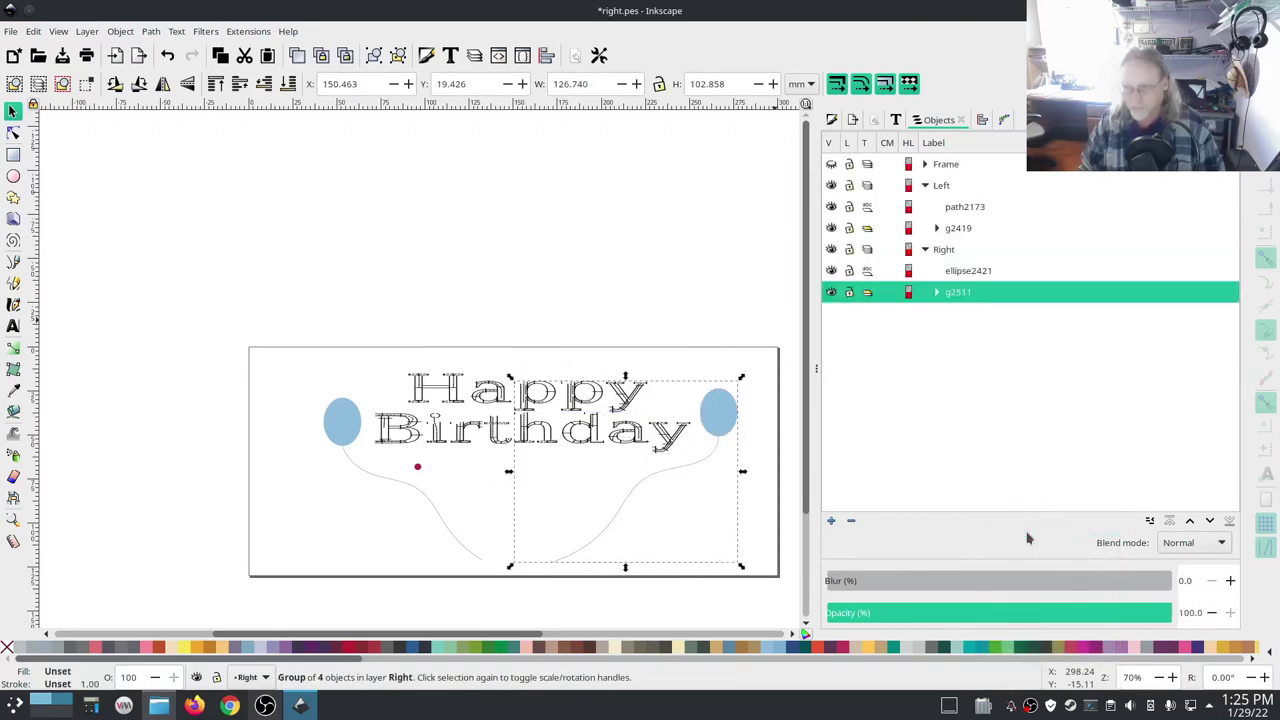
Step: Center the Right layer's red dot horizontally and vertically on that layer's design group, and clear the selection
left_click(960, 271)
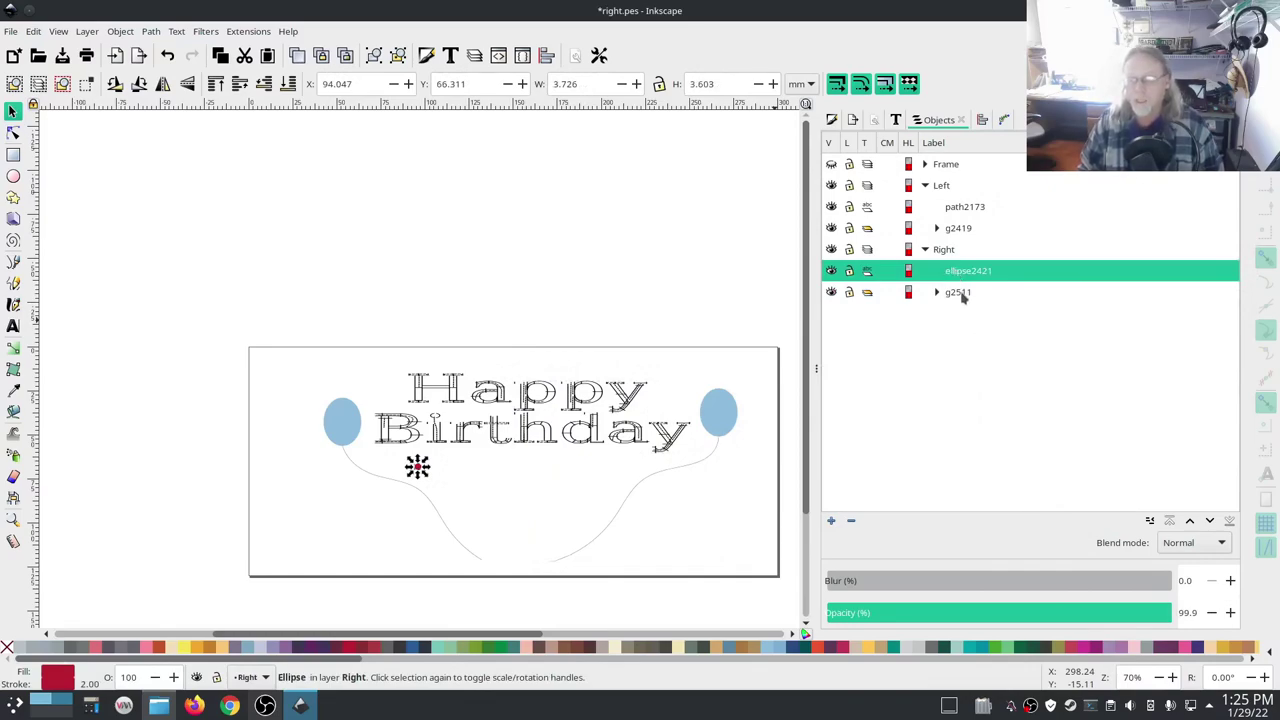
left_click(960, 292, "shift")
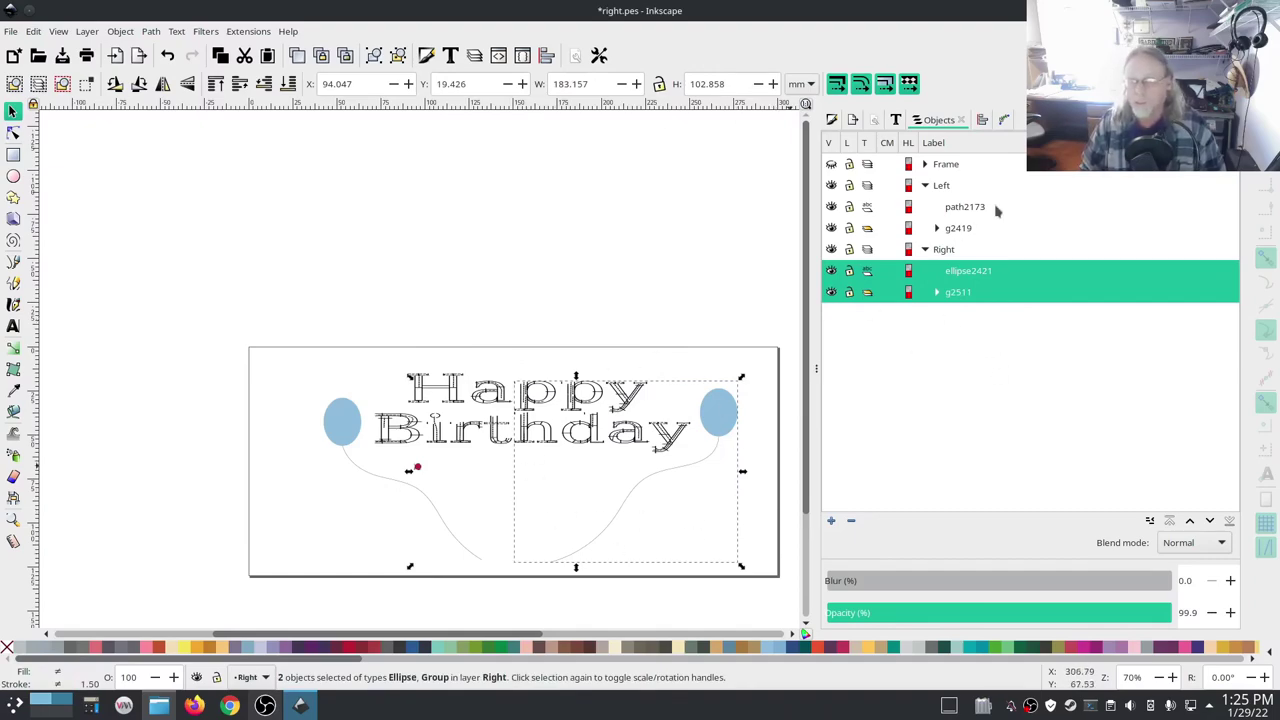
left_click(980, 121)
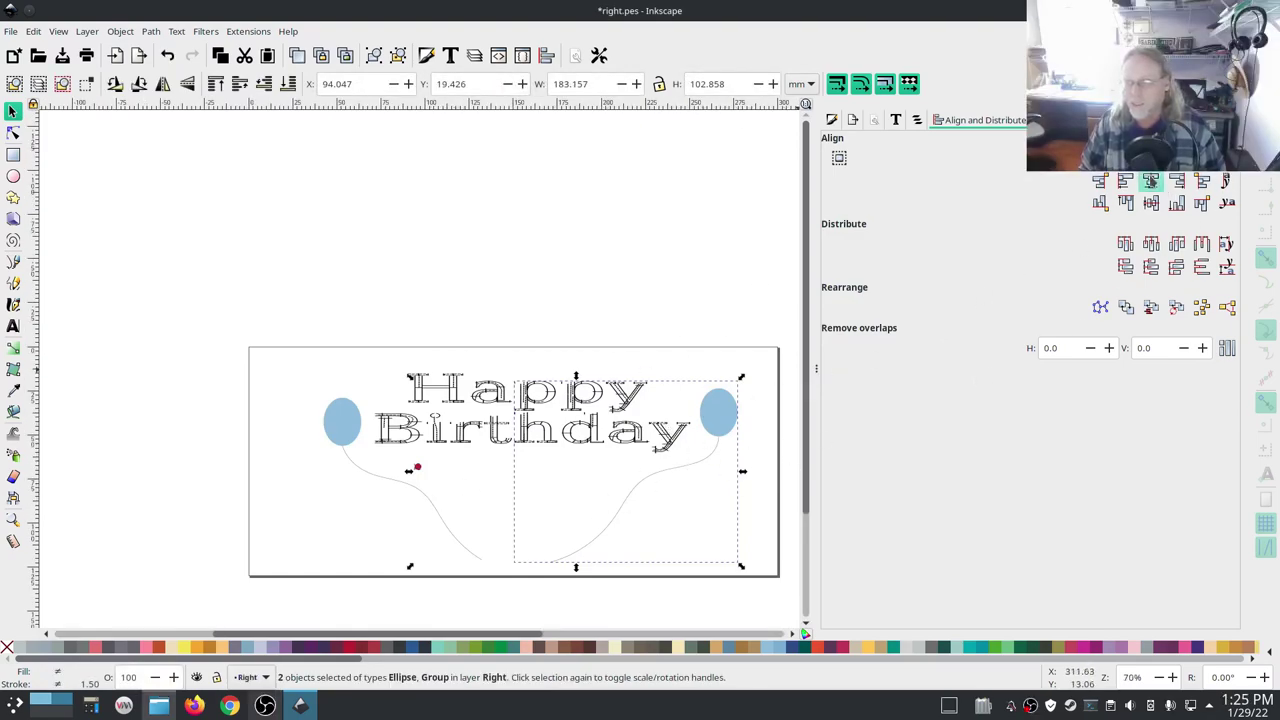
left_click(1150, 181)
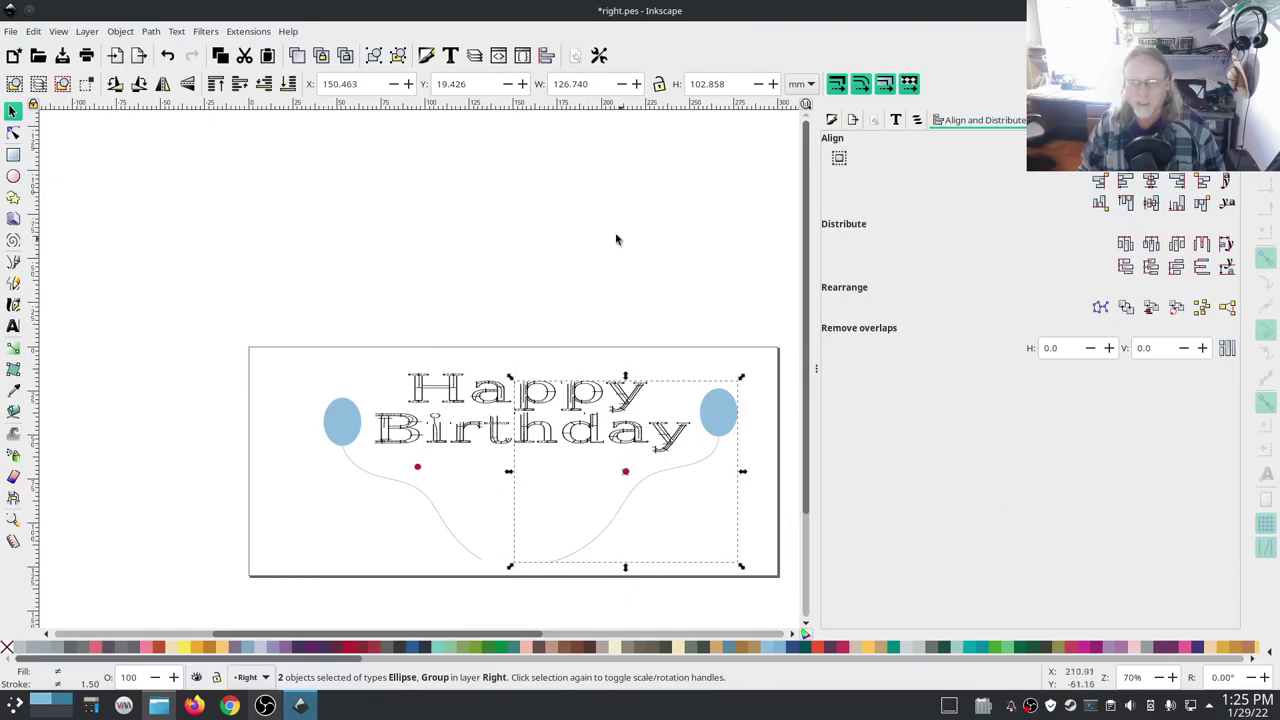
left_click(573, 219)
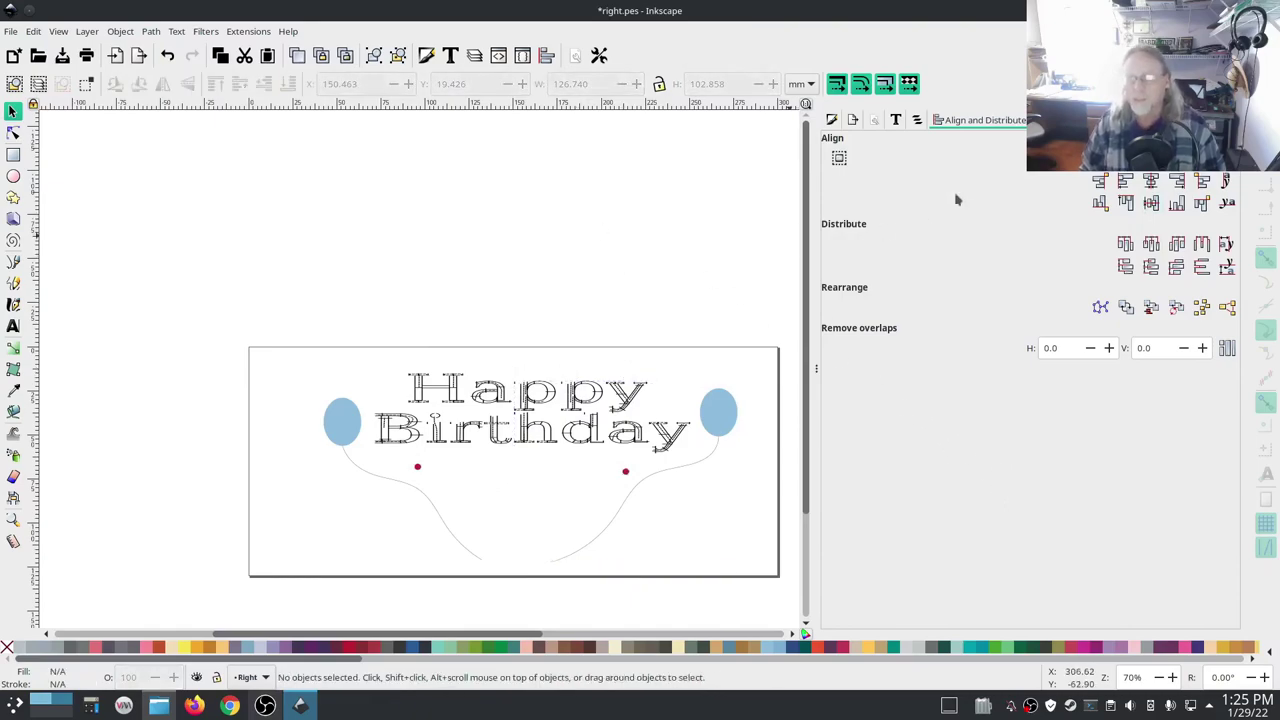
Step: Make the Frame layer visible and open the Ink/Stitch PDF export preview of the whole design
left_click(917, 121)
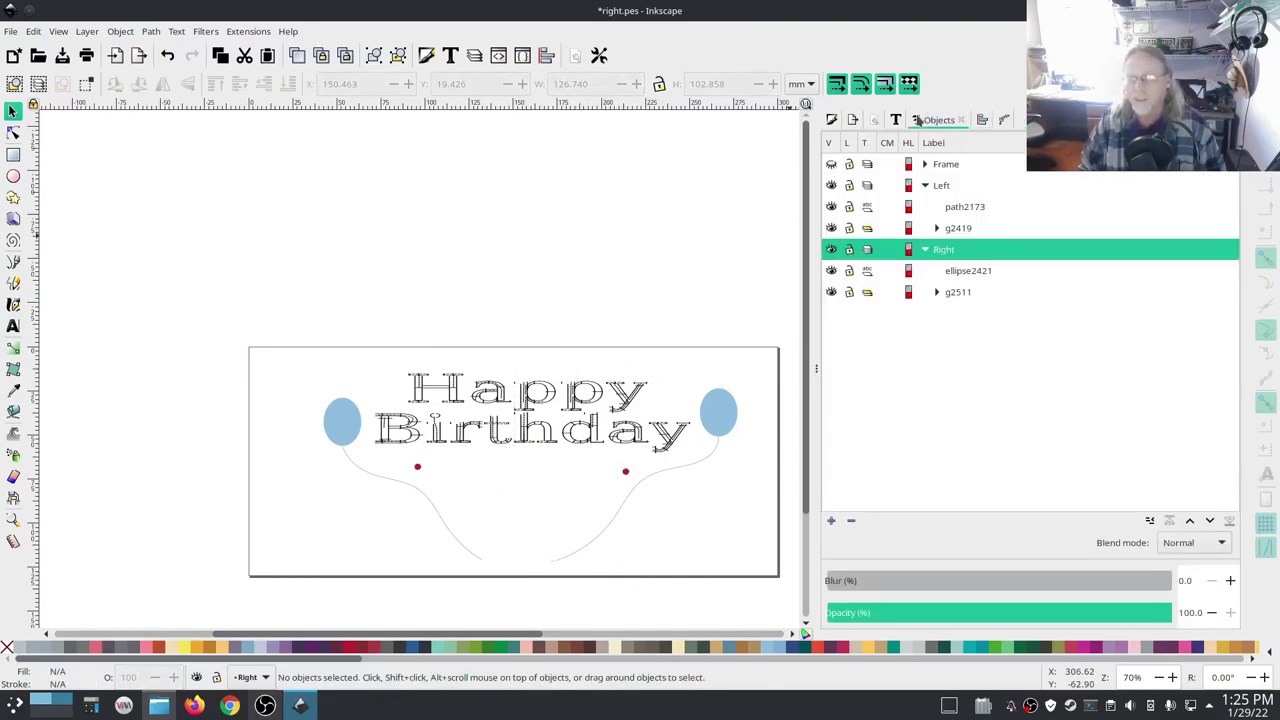
left_click(831, 164)
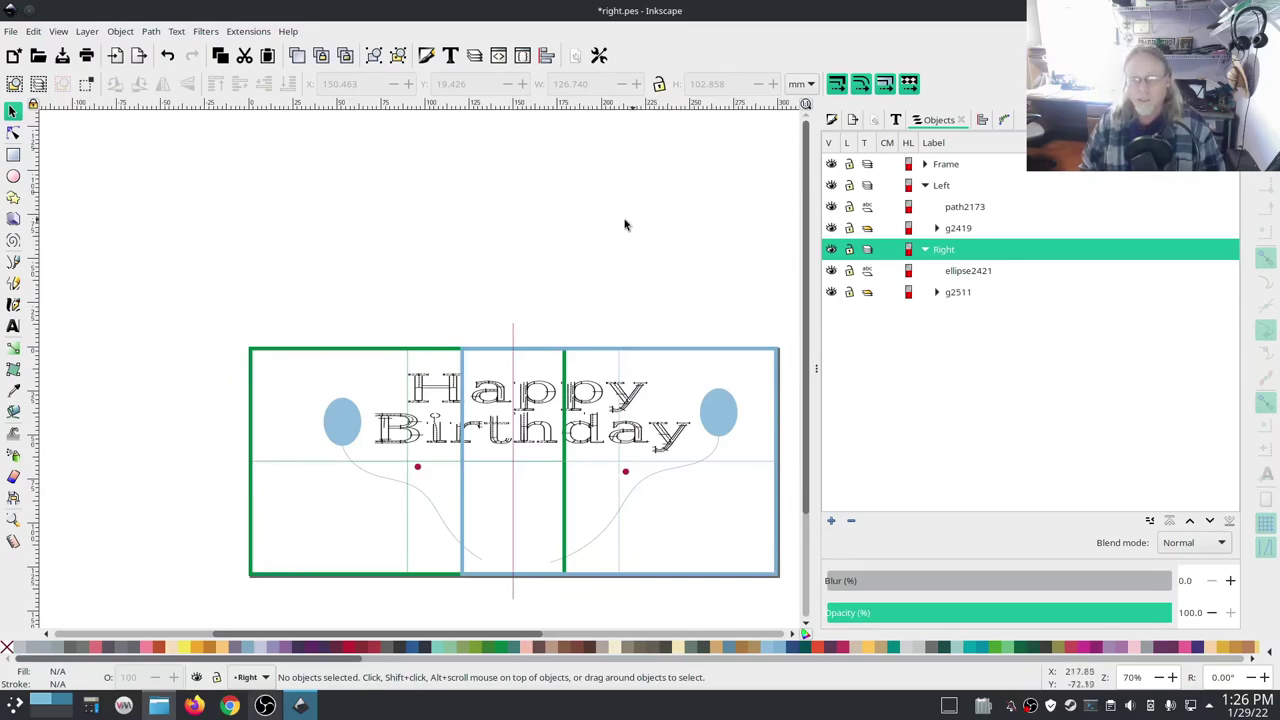
left_click(247, 32)
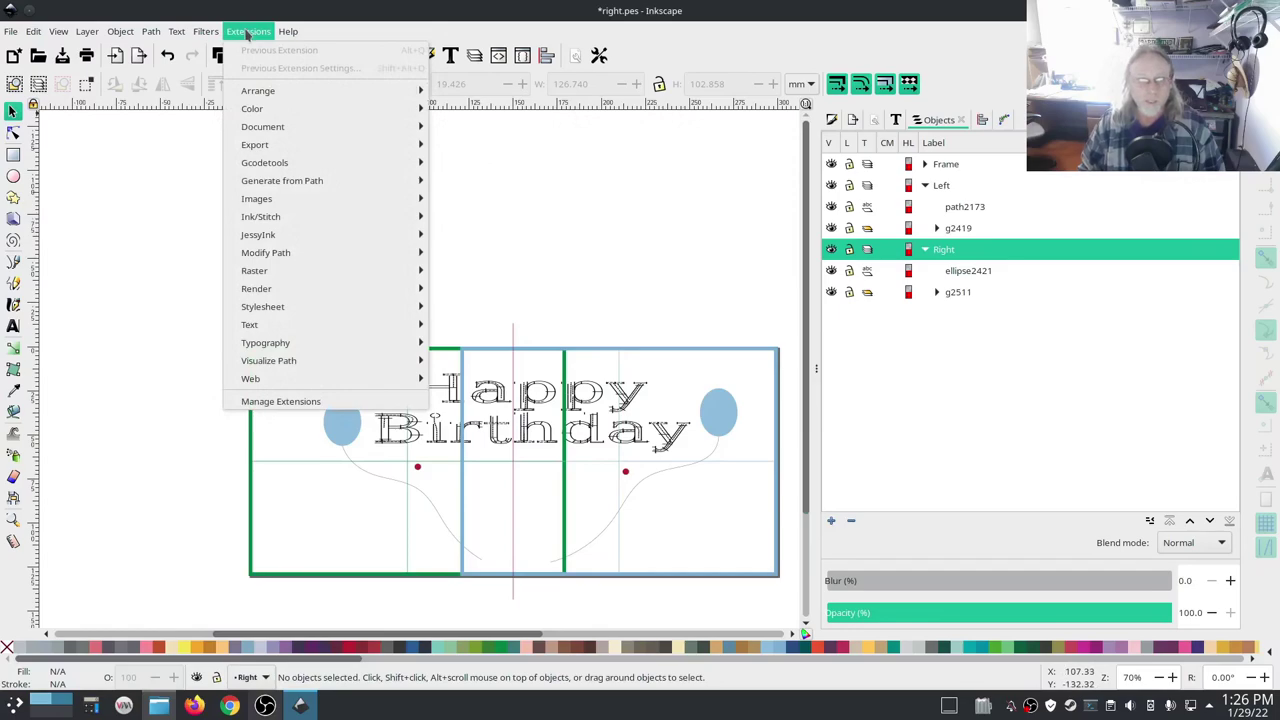
mouse_move(297, 217)
mouse_move(487, 414)
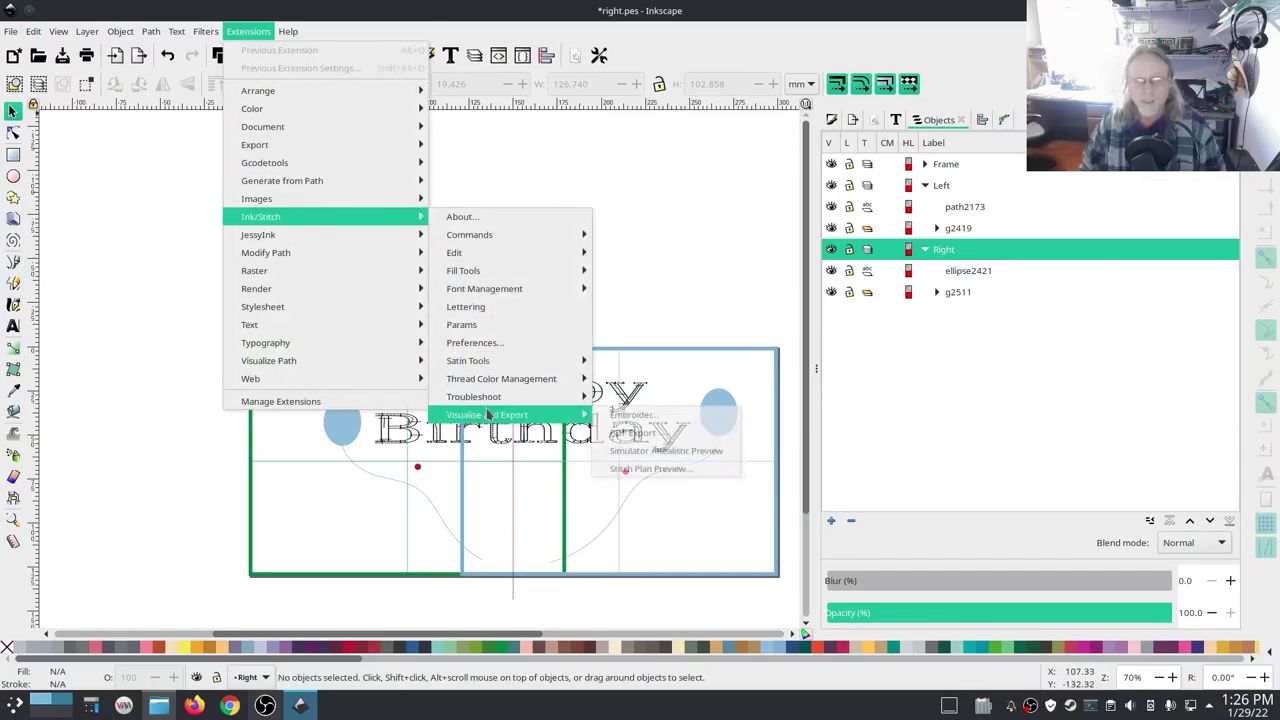
left_click(630, 434)
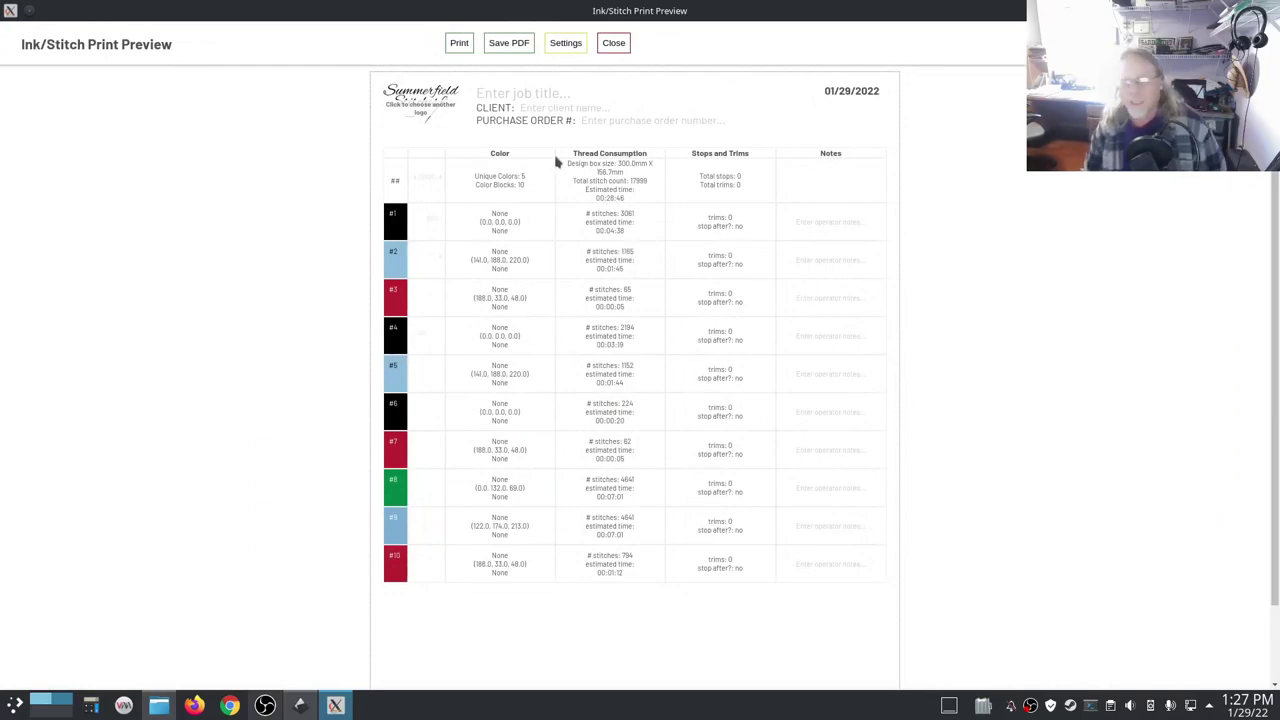
Step: Enable the Operator Overview print layout and set the design's scale on that page to 100%
left_click(566, 43)
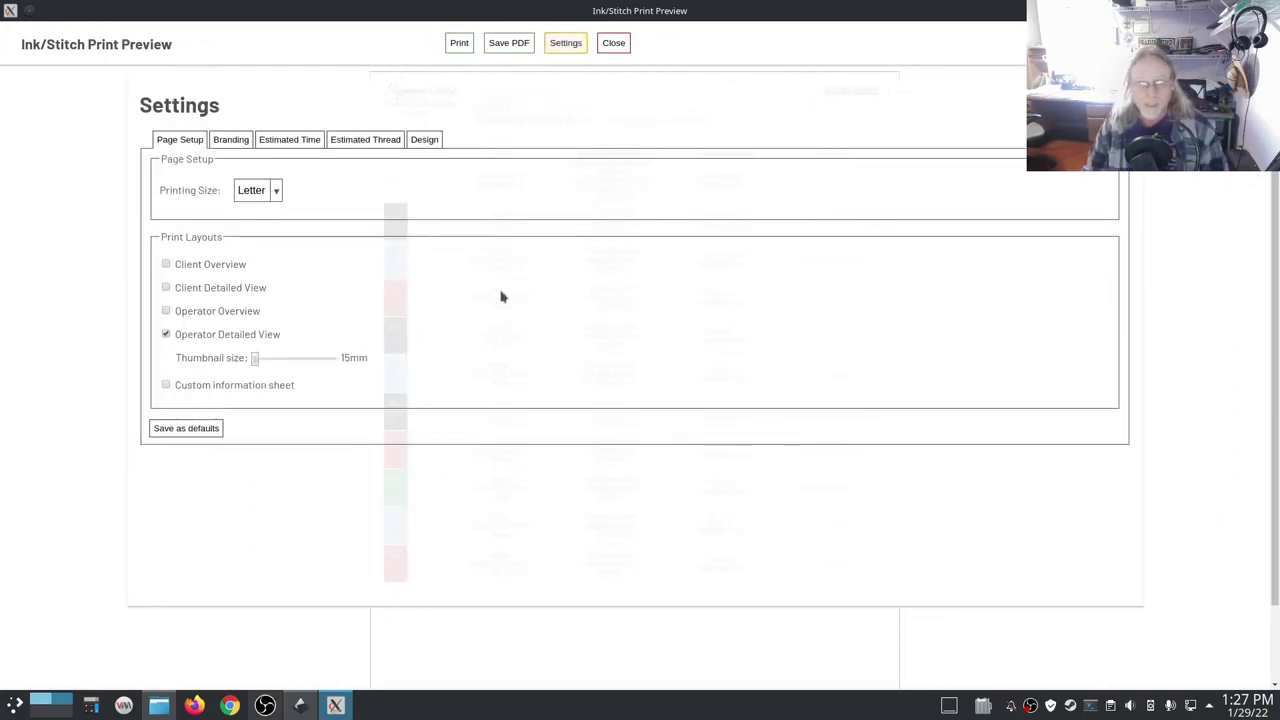
left_click(166, 311)
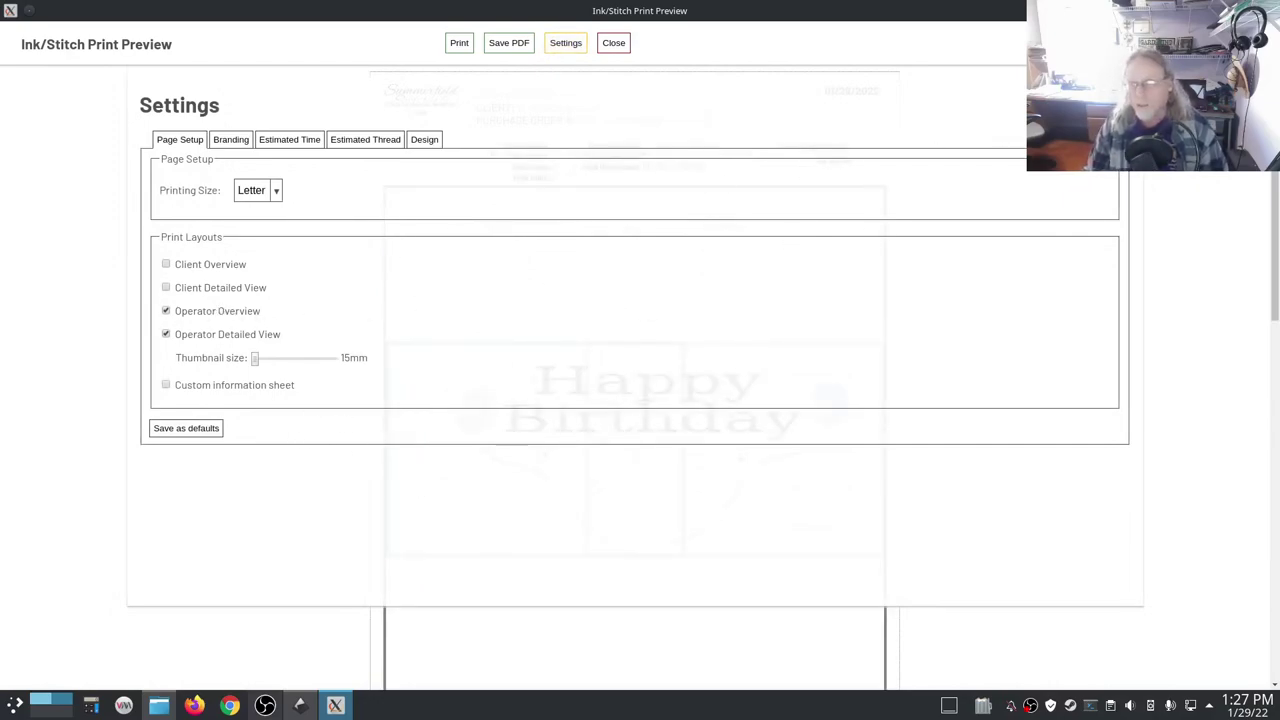
scroll(1006, 440, "down", 3)
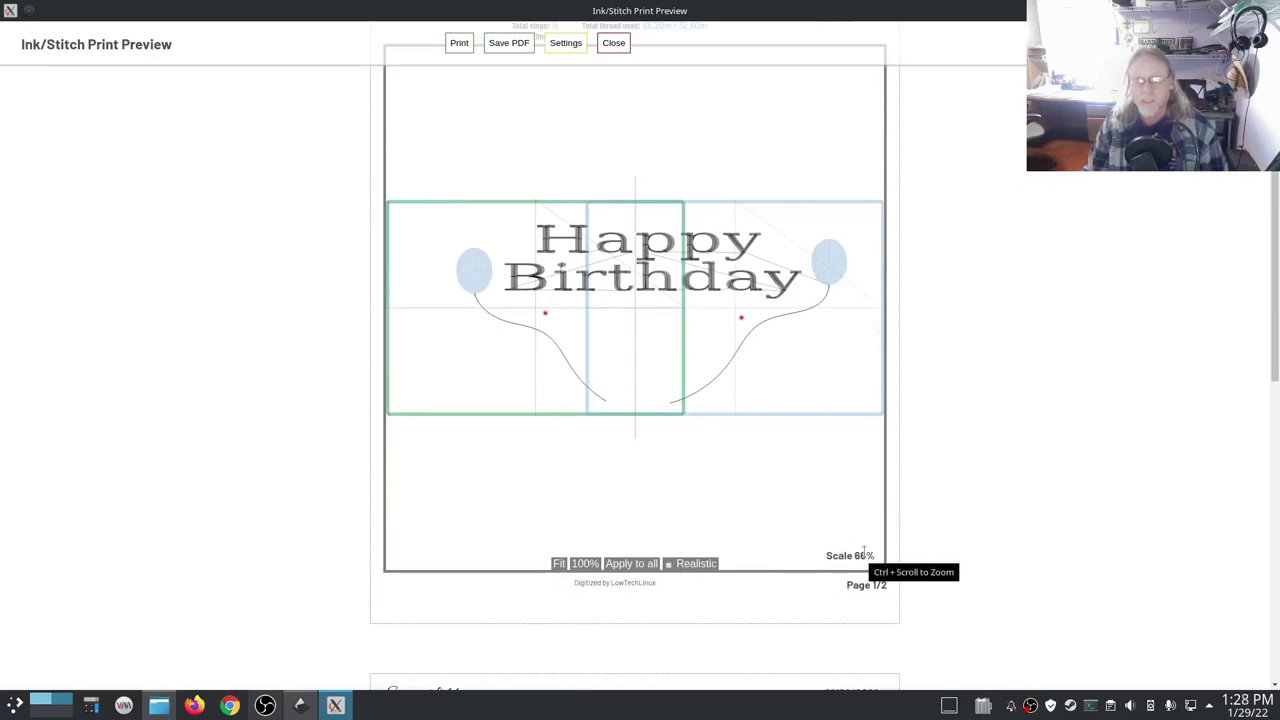
left_click(585, 564)
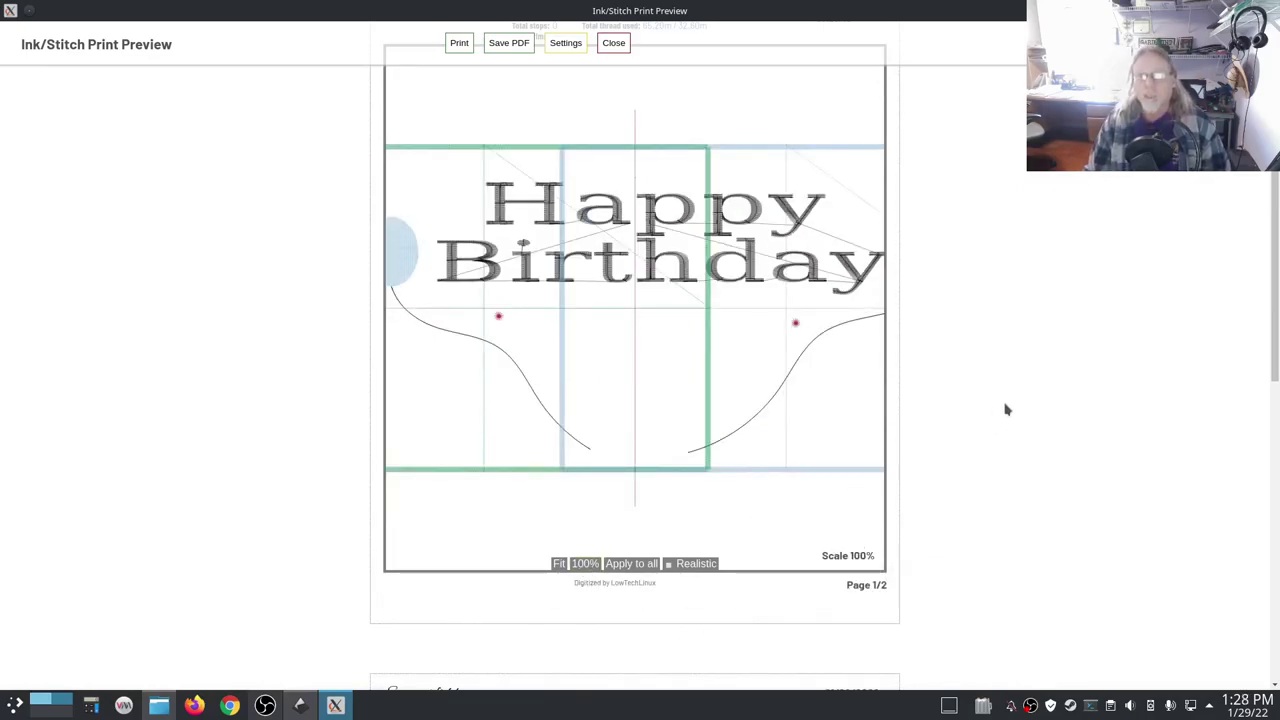